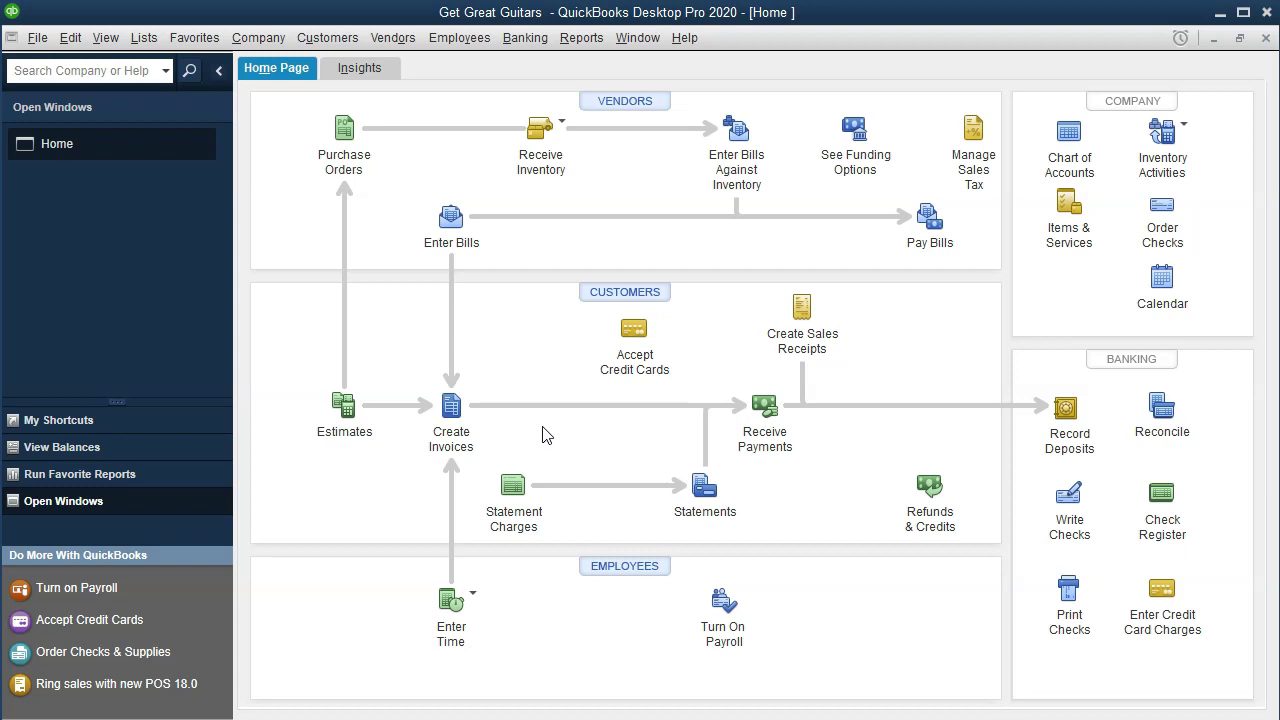
left_click(459, 428)
left_click(784, 421)
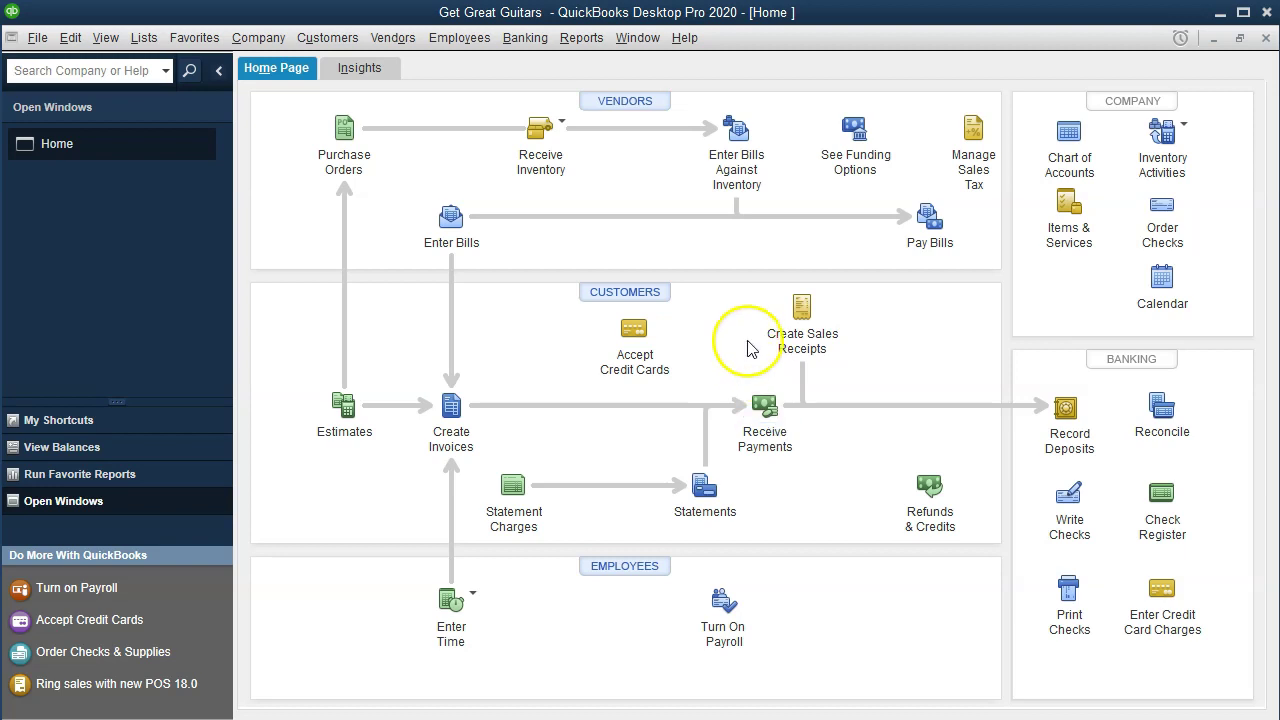
Open the standard Balance Sheet report for the company
left_click(585, 40)
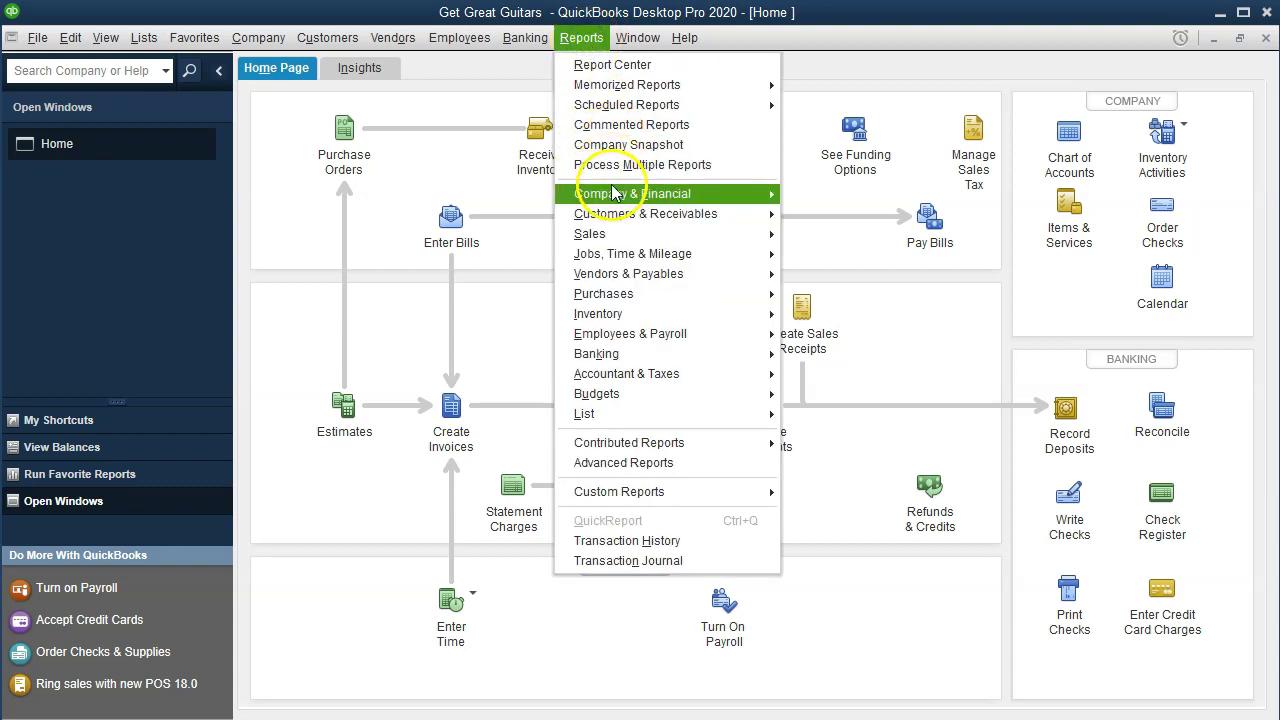
mouse_move(612, 194)
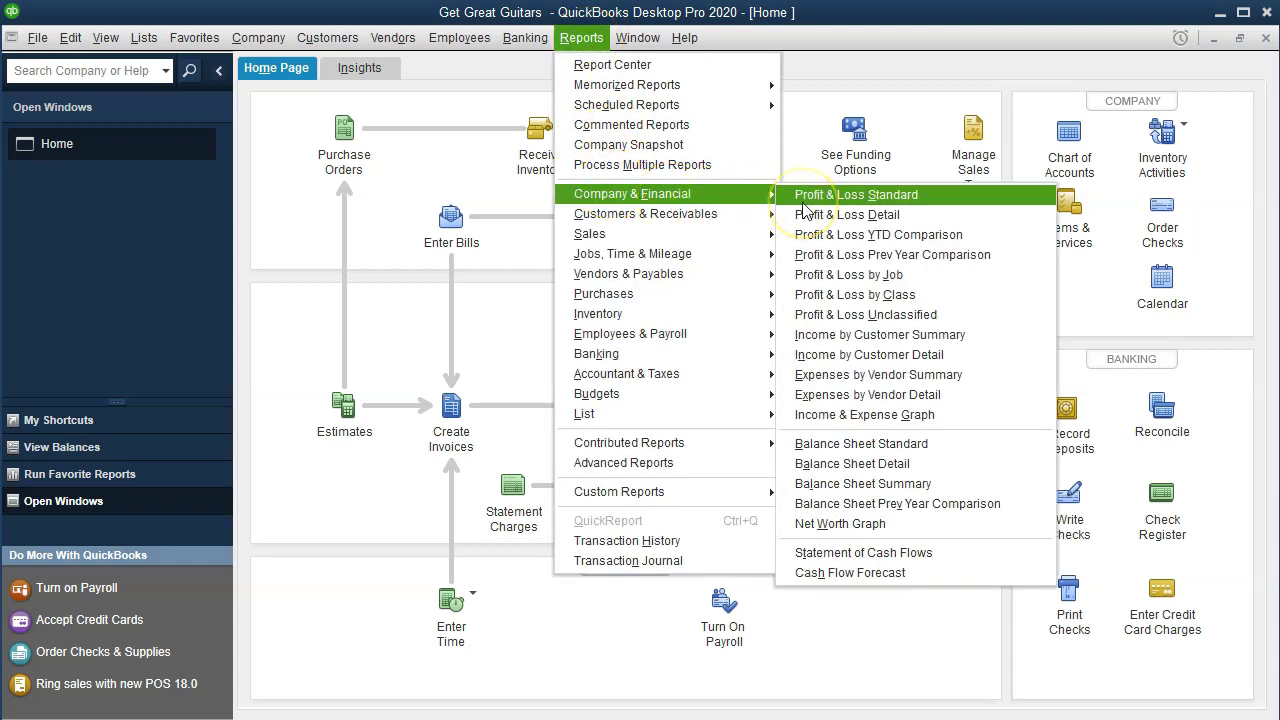
left_click(858, 445)
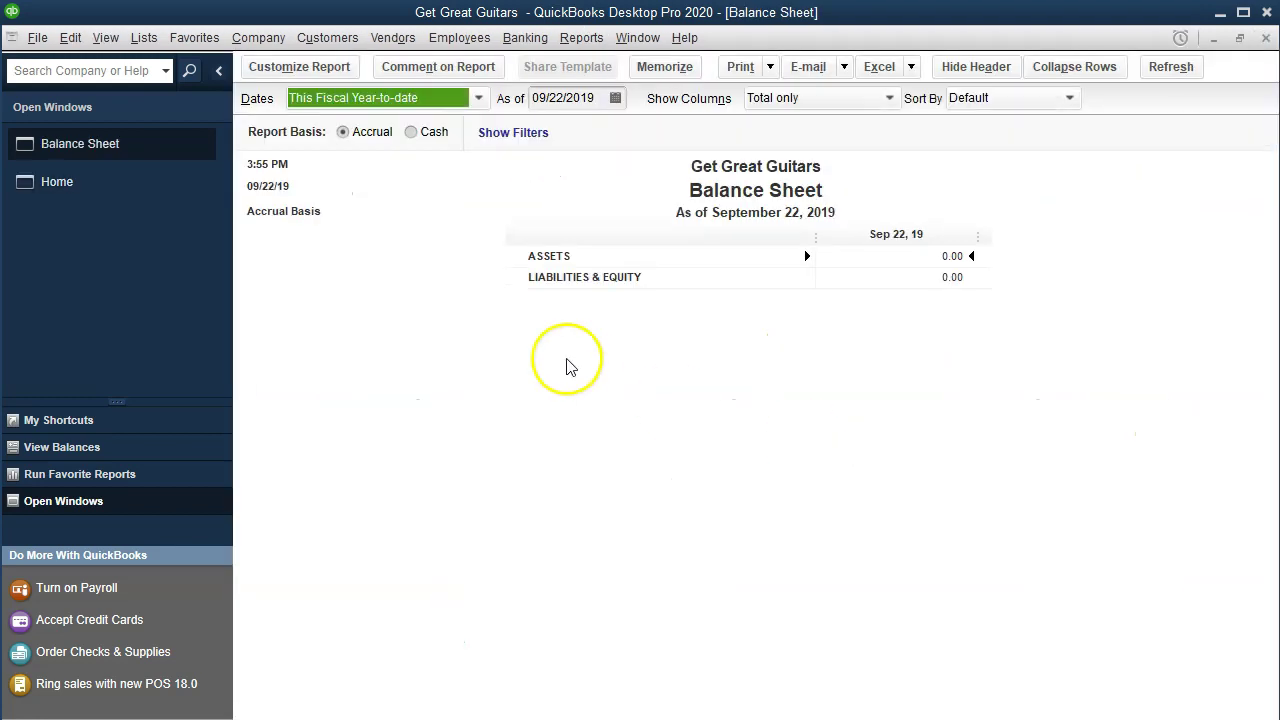
Customize the Balance Sheet report's date range to run from 01/01/2020 to 12/31/2020
left_click(303, 70)
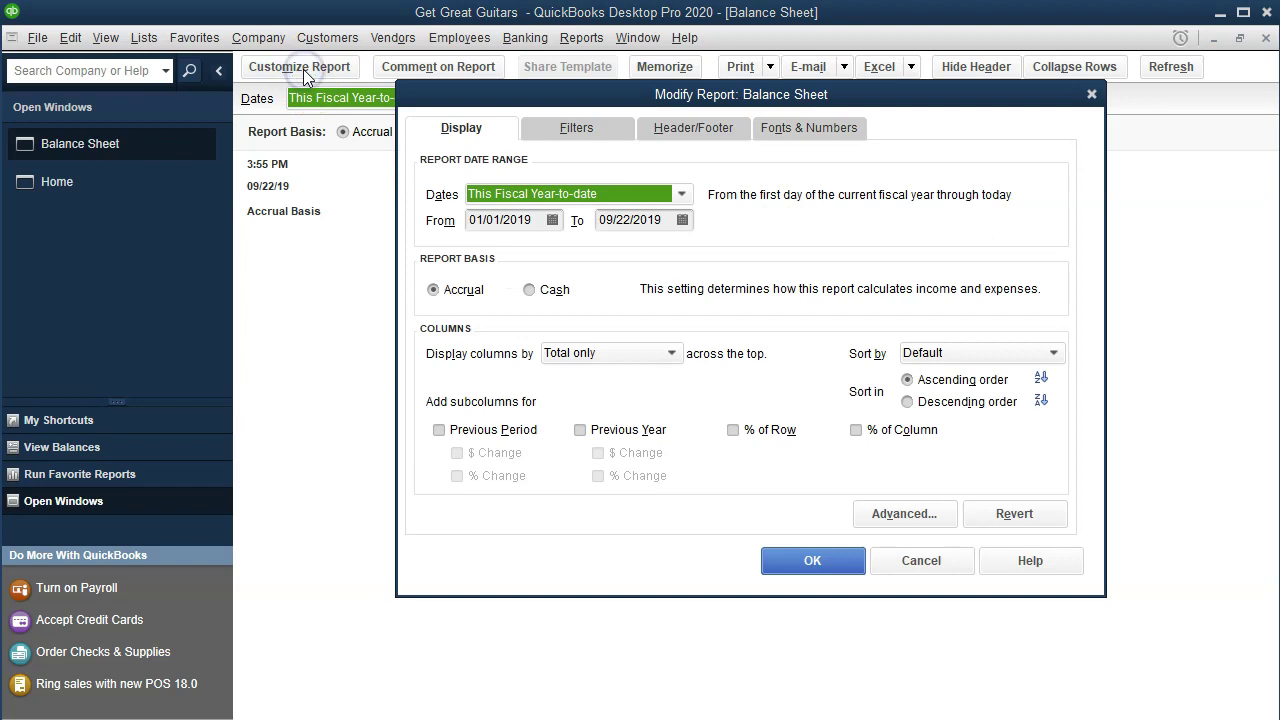
key("Tab")
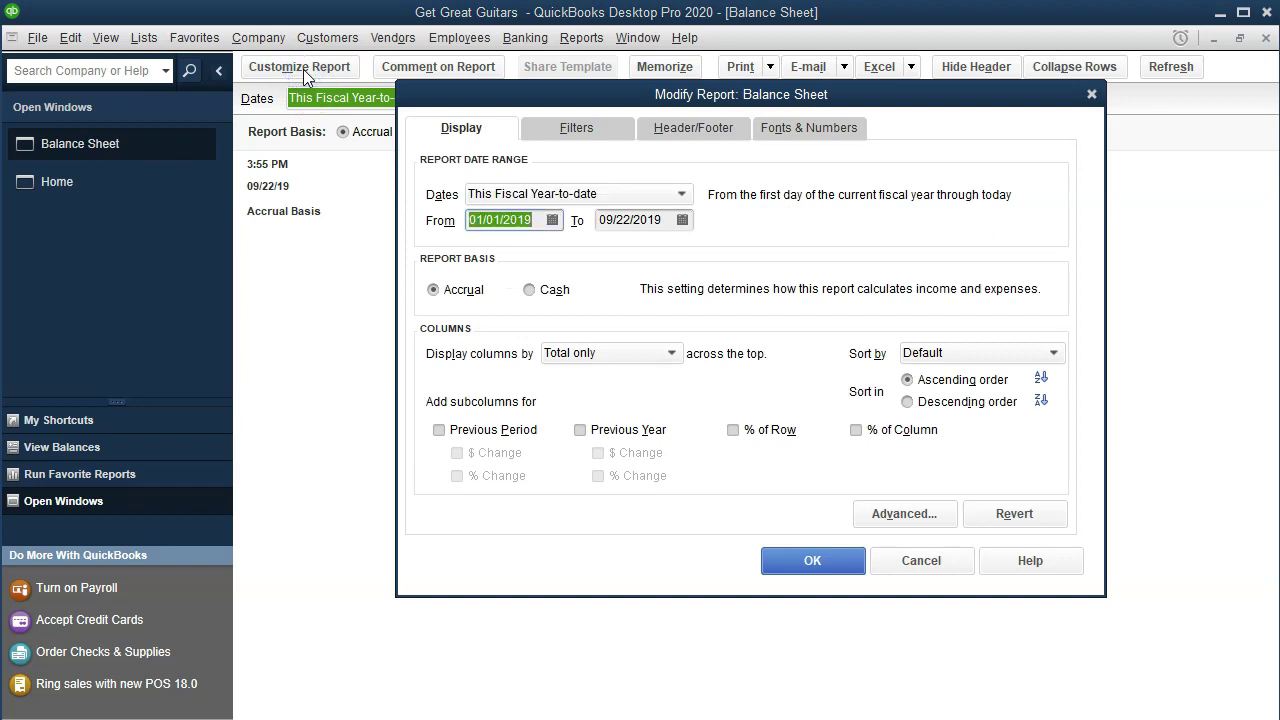
type("01012020")
key("Tab")
type("12/31/2020")
key("Tab")
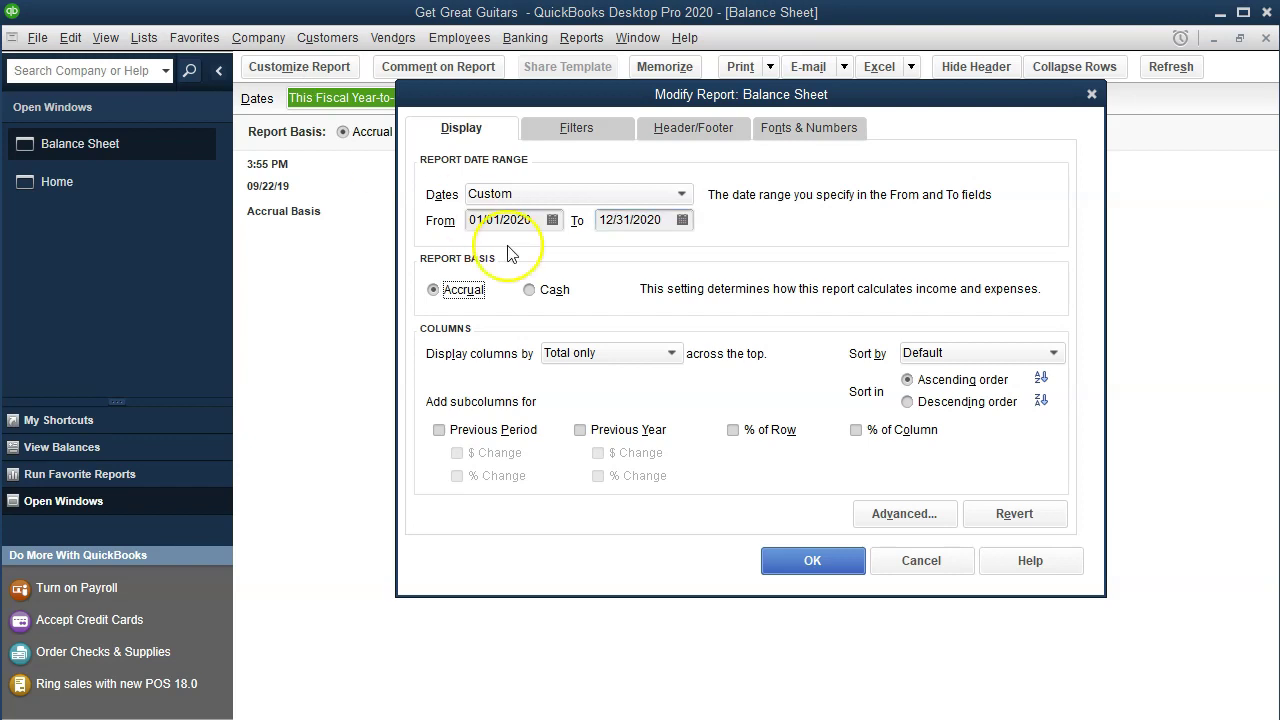
left_click(838, 560)
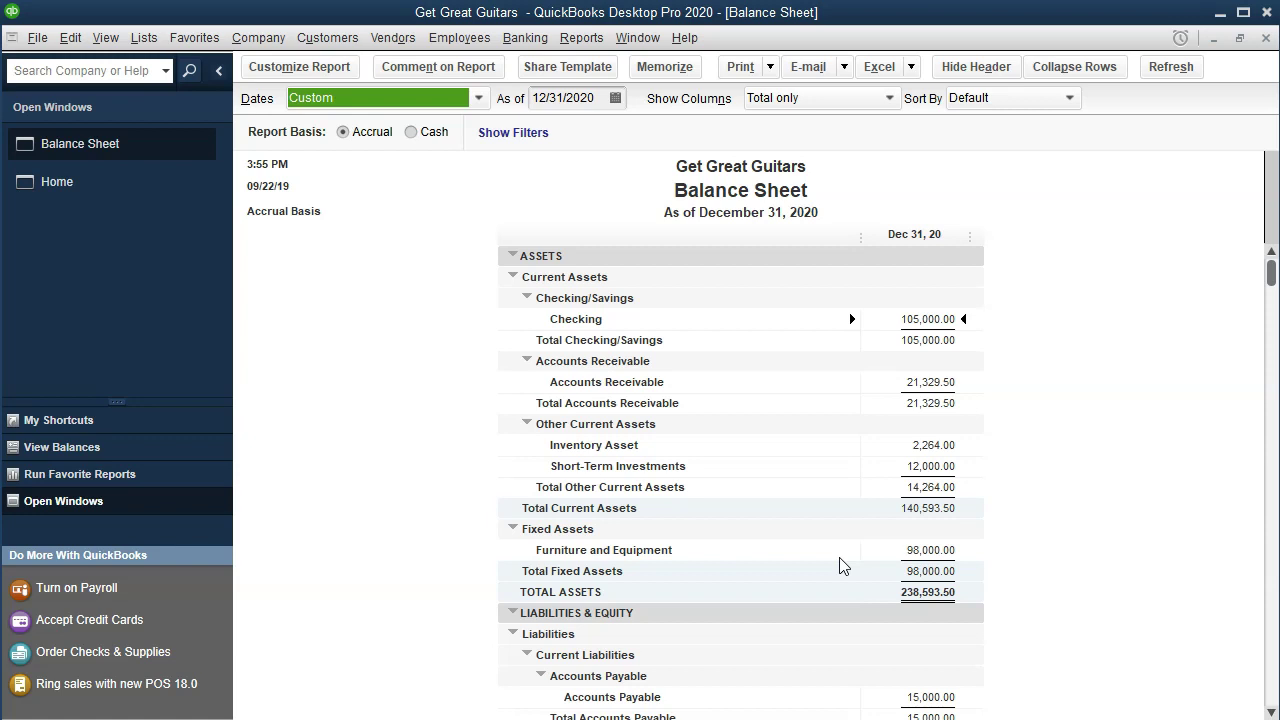
Run the standard Profit & Loss report for 01/01/2020 through 12/31/2020
left_click(582, 37)
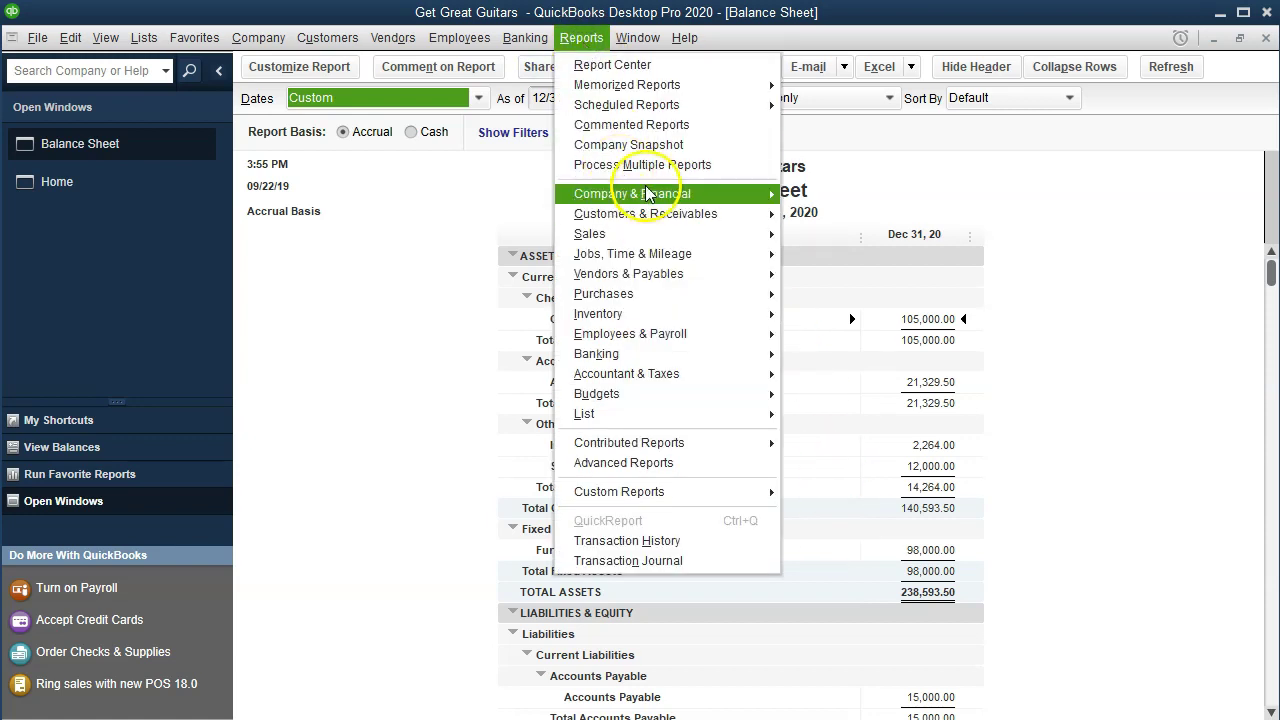
mouse_move(772, 194)
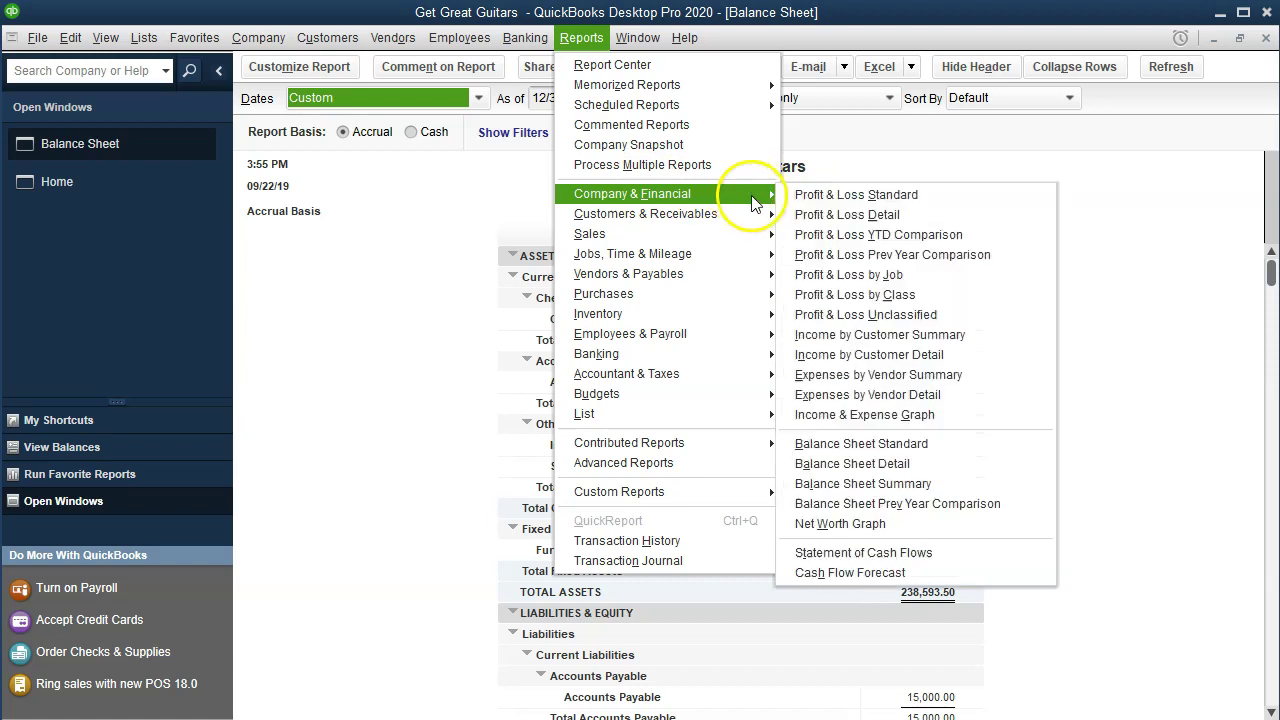
left_click(832, 194)
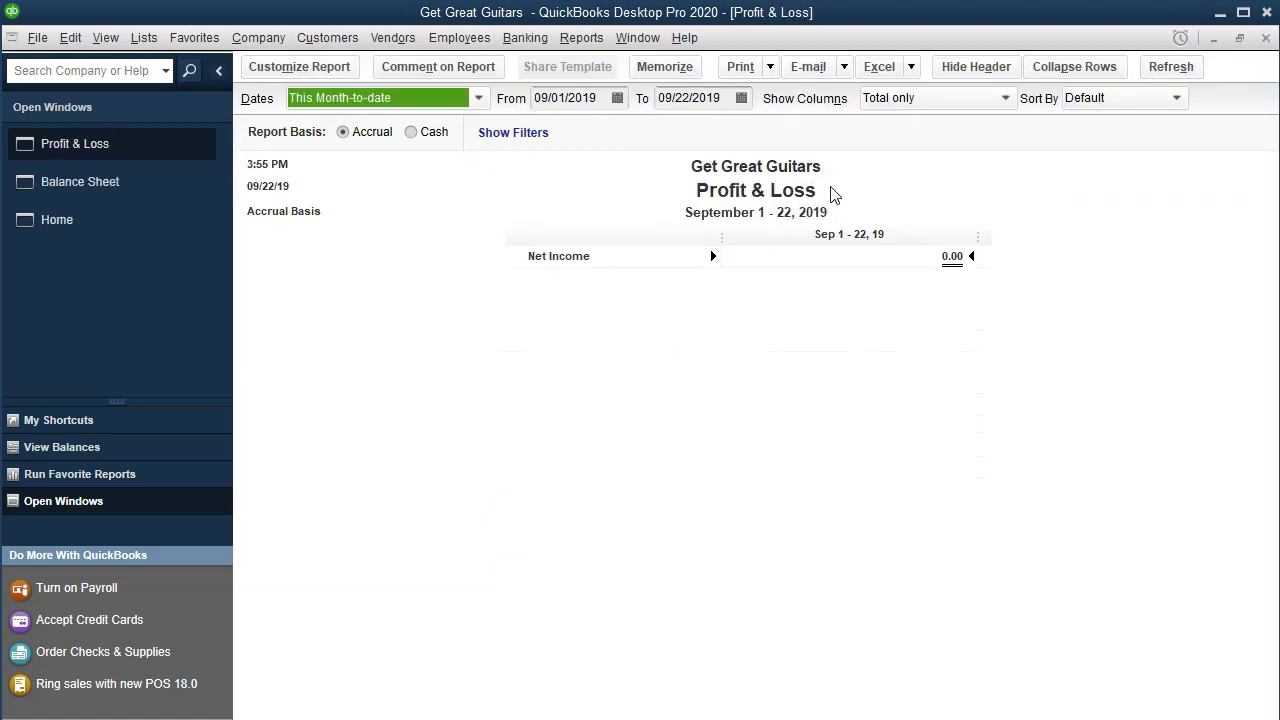
key("Tab")
type("01012020")
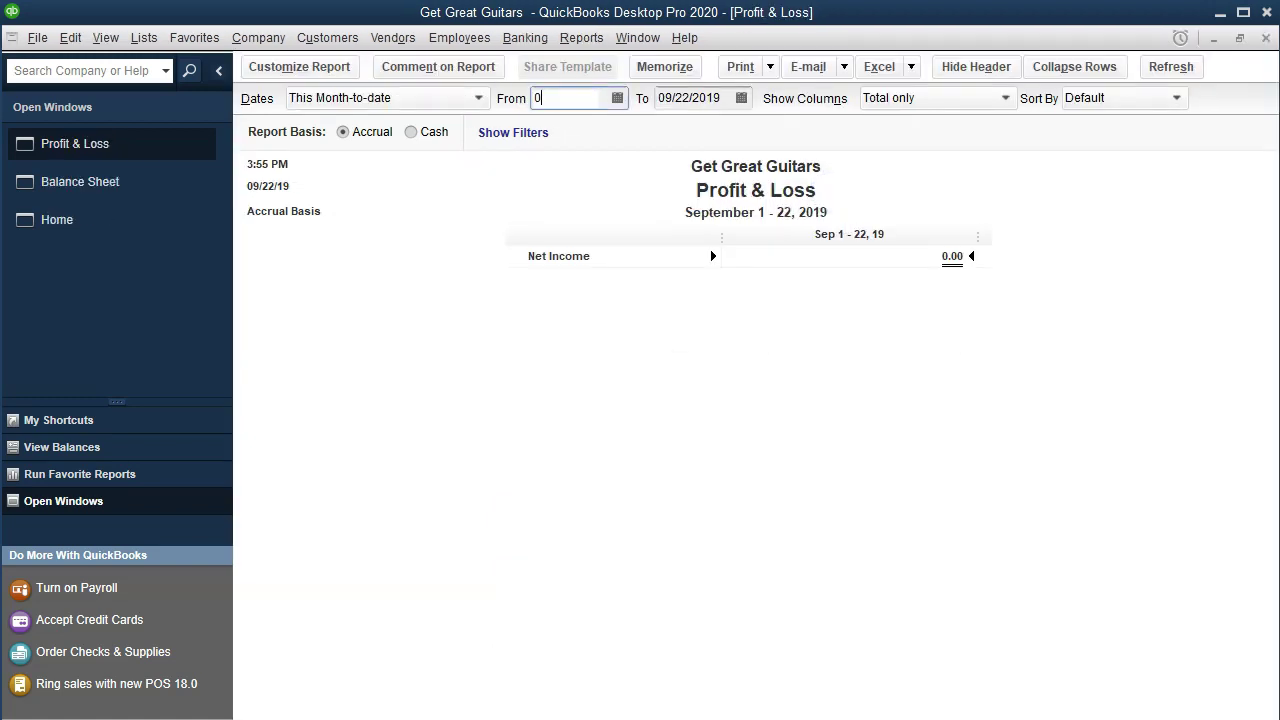
key("Tab")
type("12/31/2020")
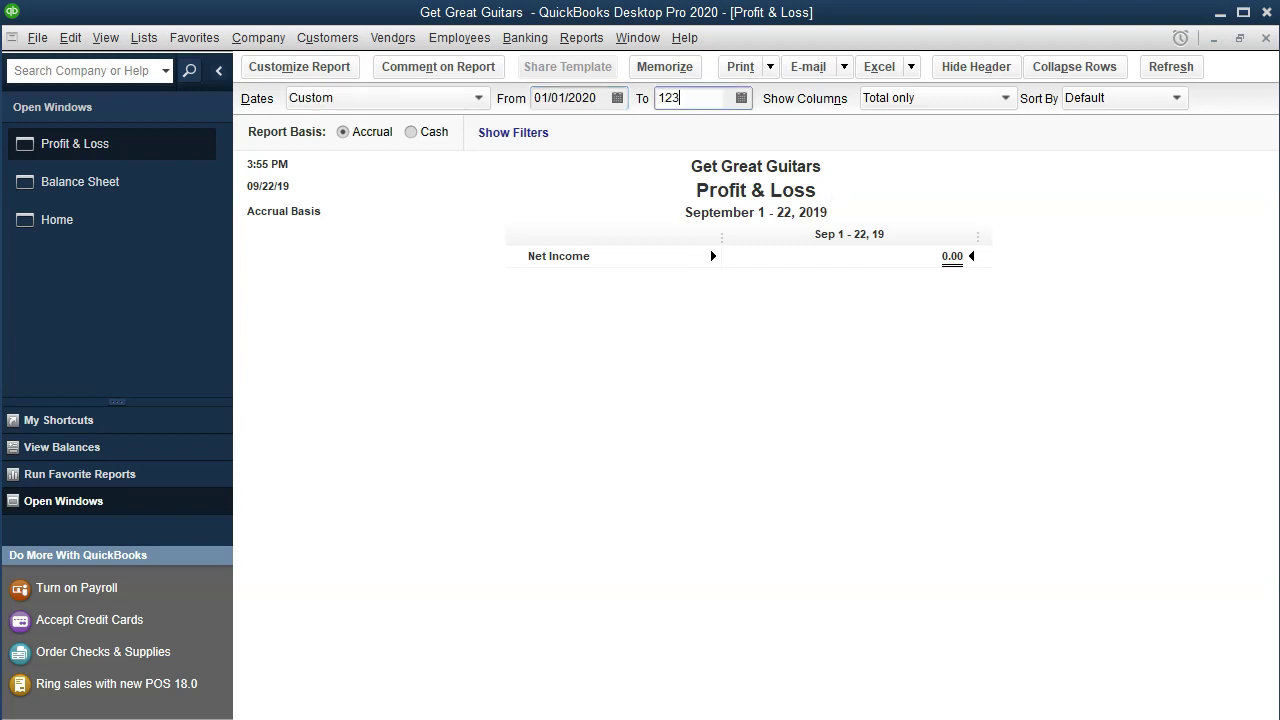
key("Tab")
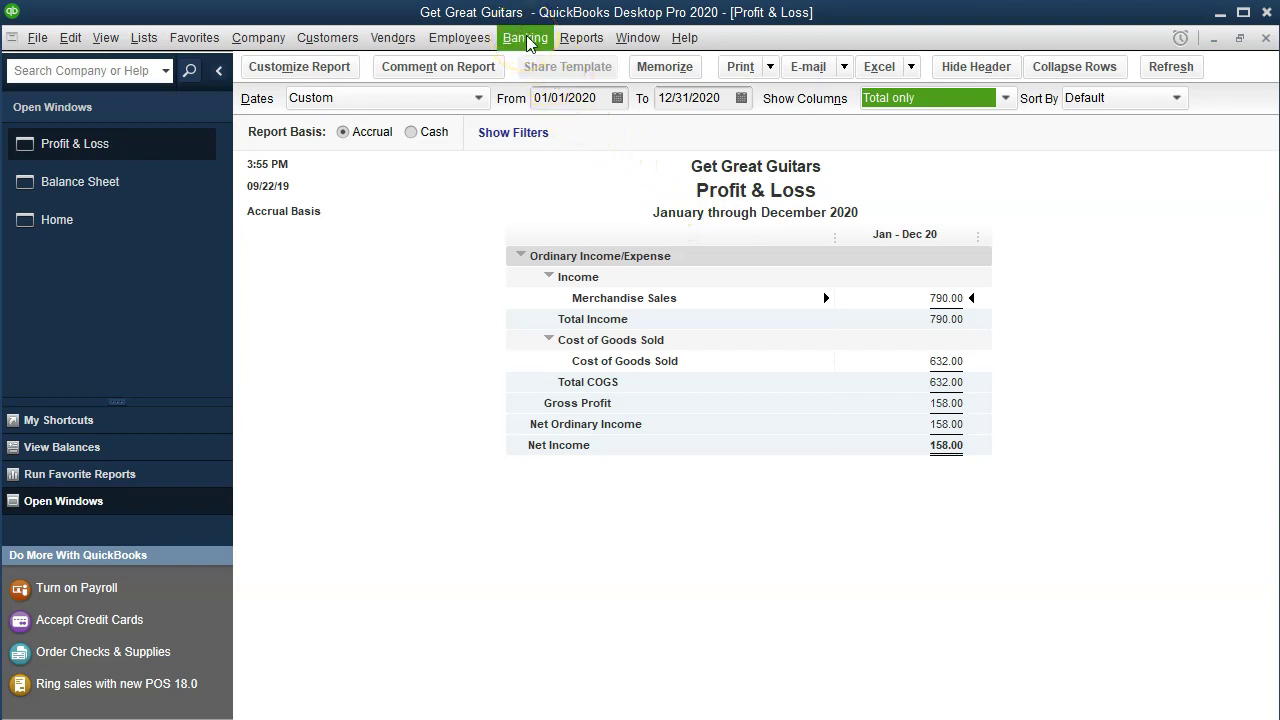
Run the Trial Balance report for 01/01/2020 through 12/31/2020
left_click(581, 38)
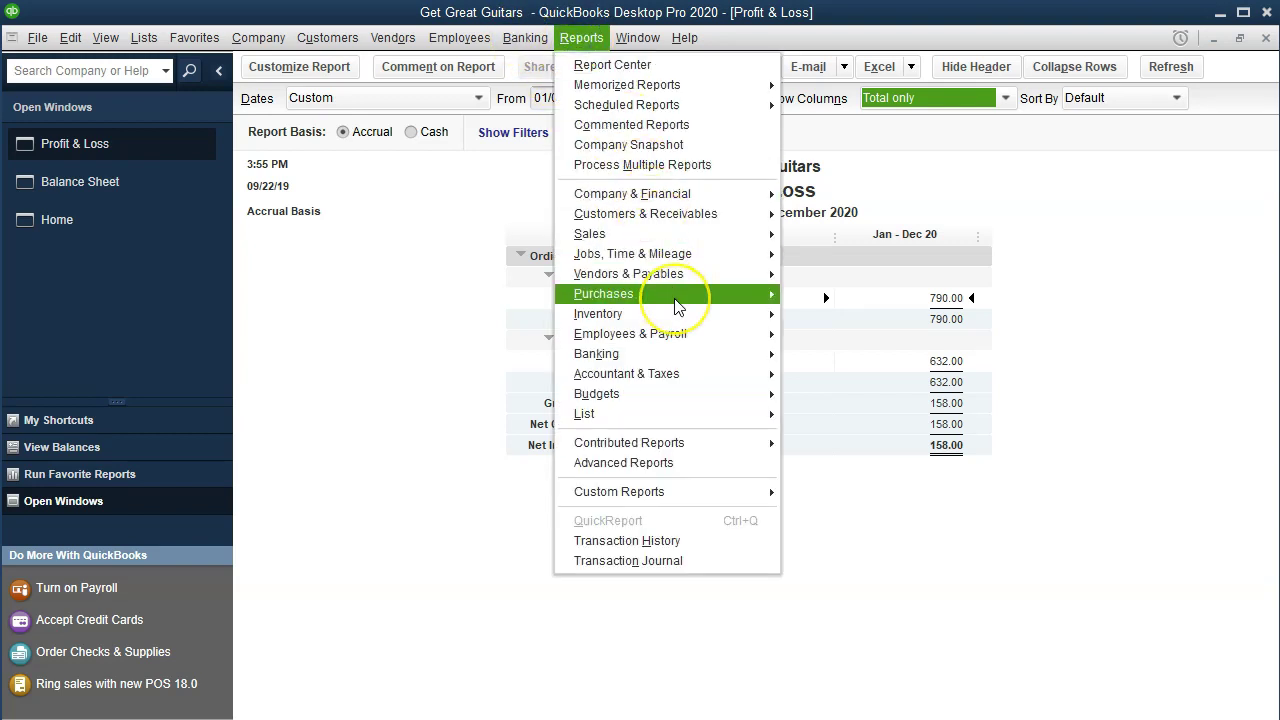
mouse_move(699, 383)
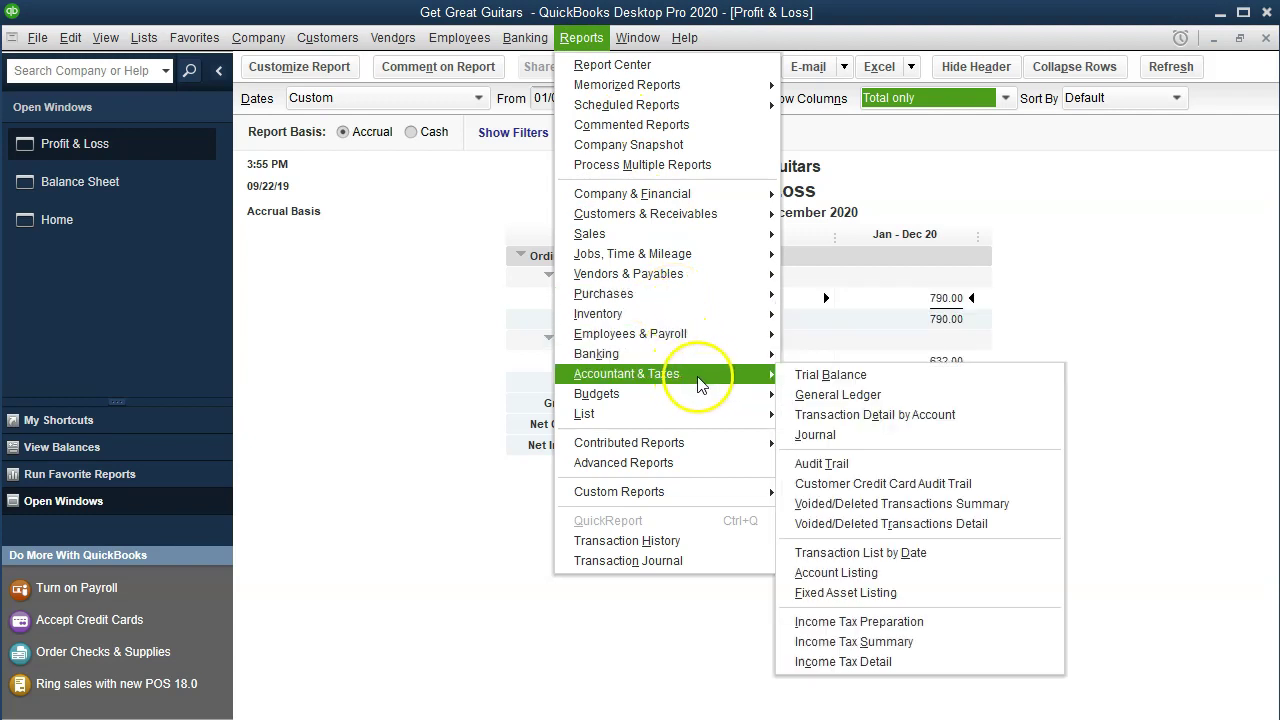
left_click(795, 374)
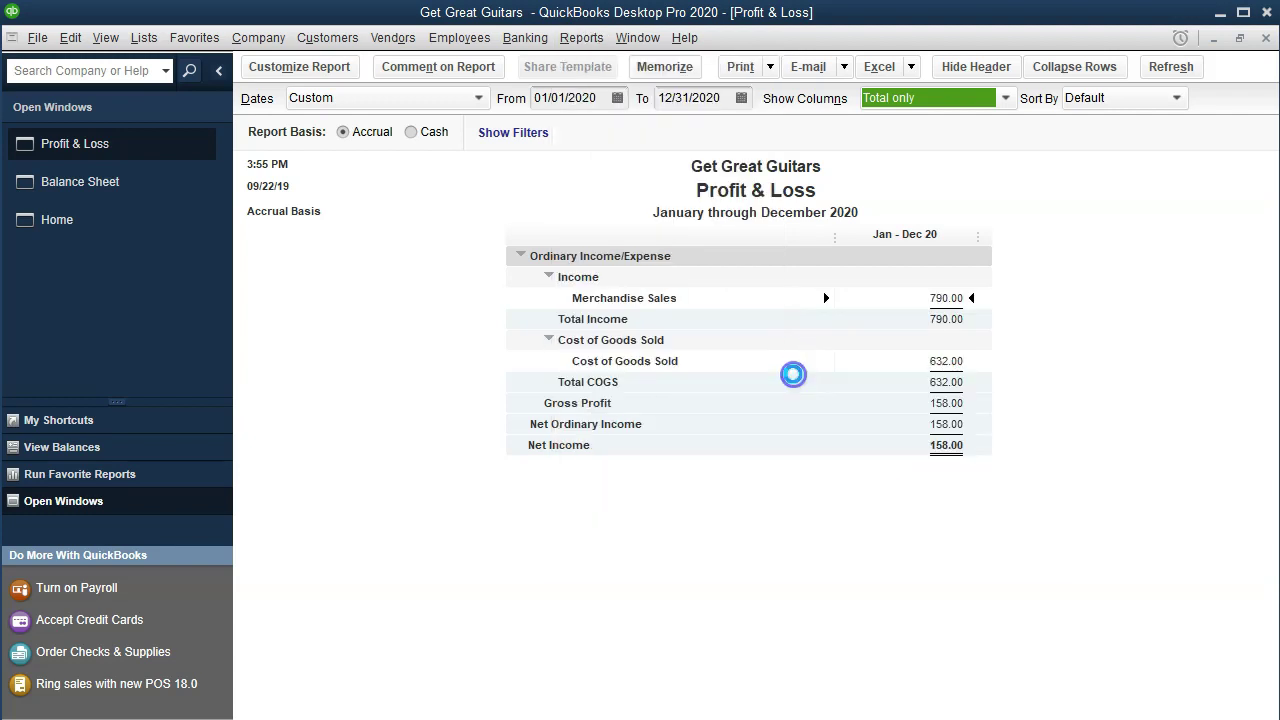
type("010120")
key("Tab")
type("12/31/20")
key("Tab")
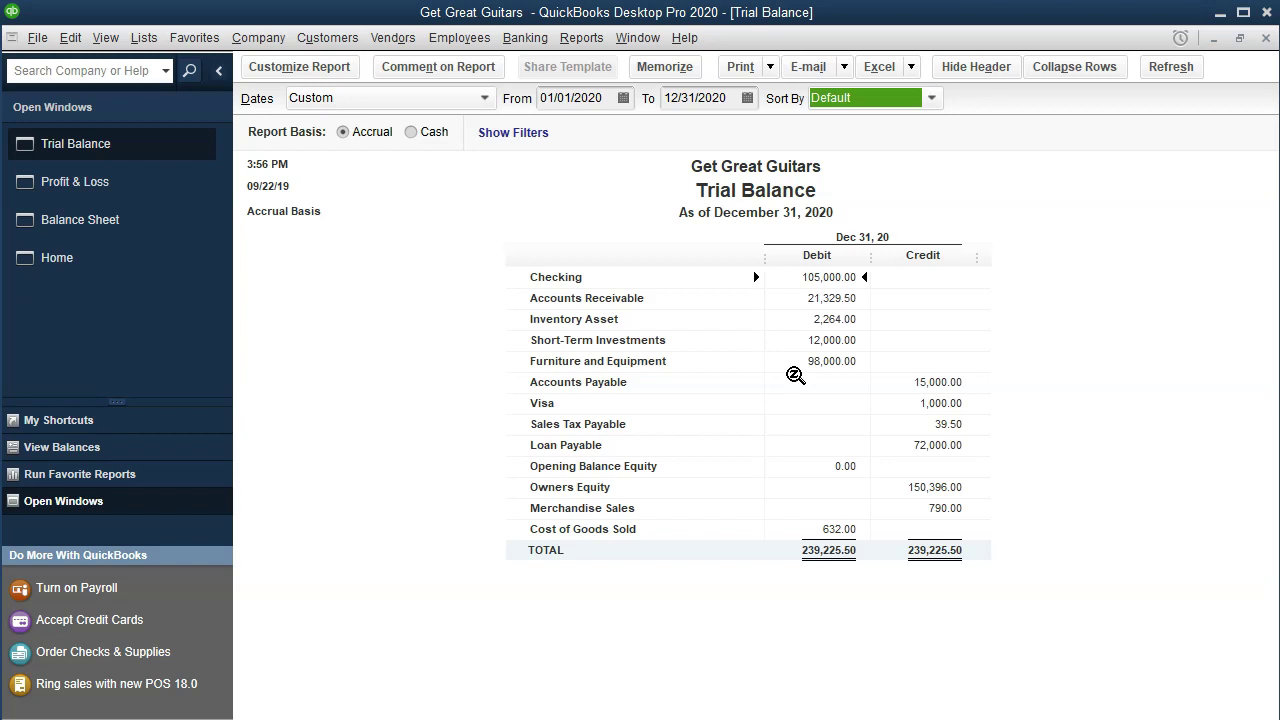
Review the Checking and Accounts Receivable balances on the Balance Sheet, the Profit & Loss report, and the Trial Balance
left_click(144, 229)
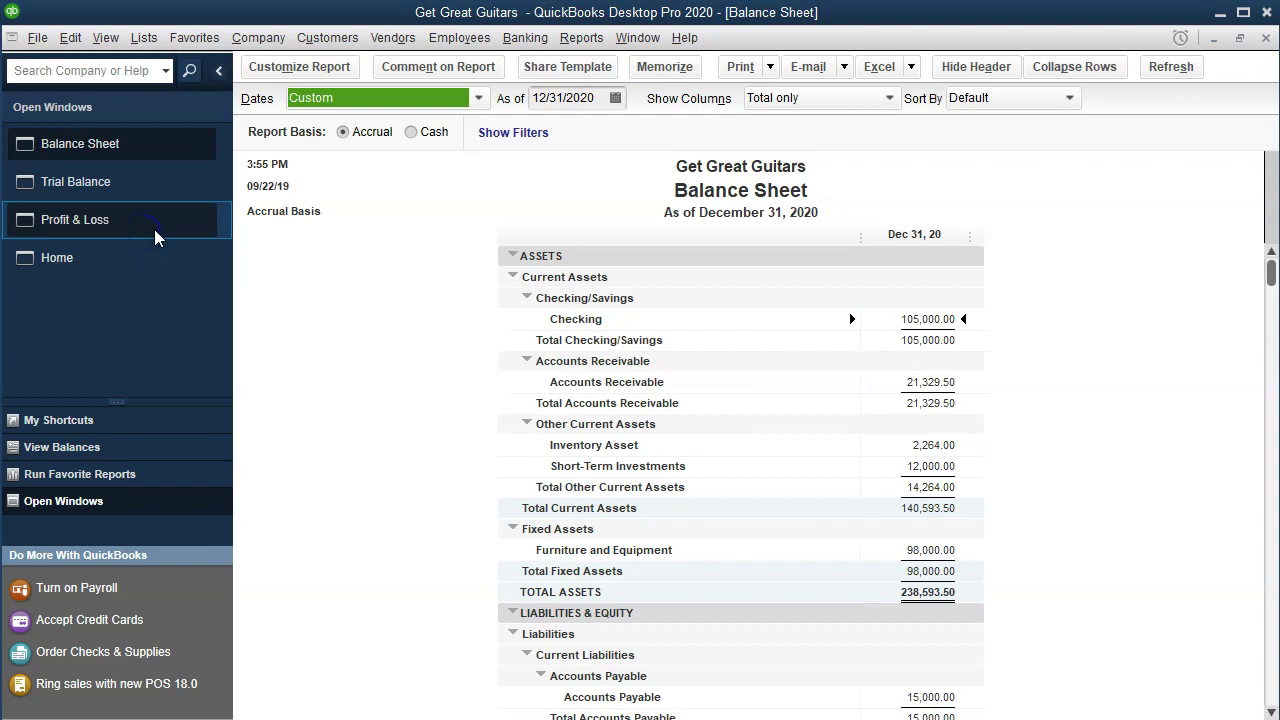
left_click(903, 321)
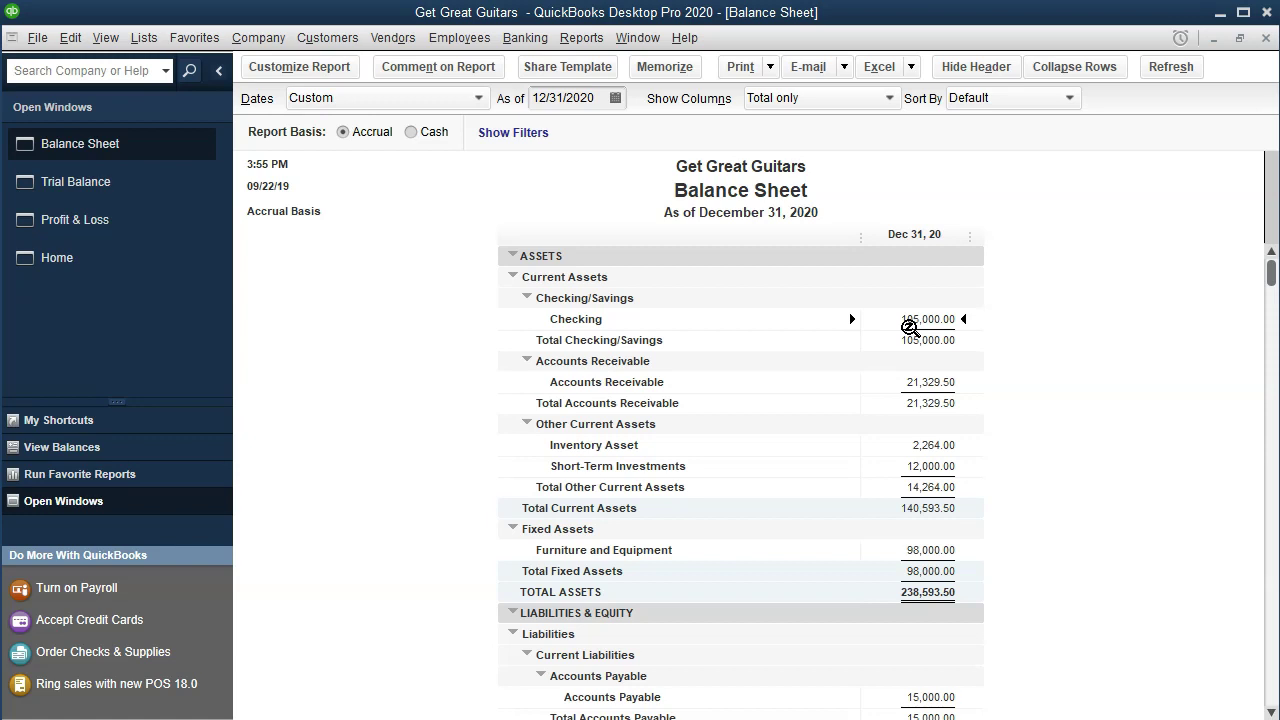
left_click(921, 382)
left_click(127, 222)
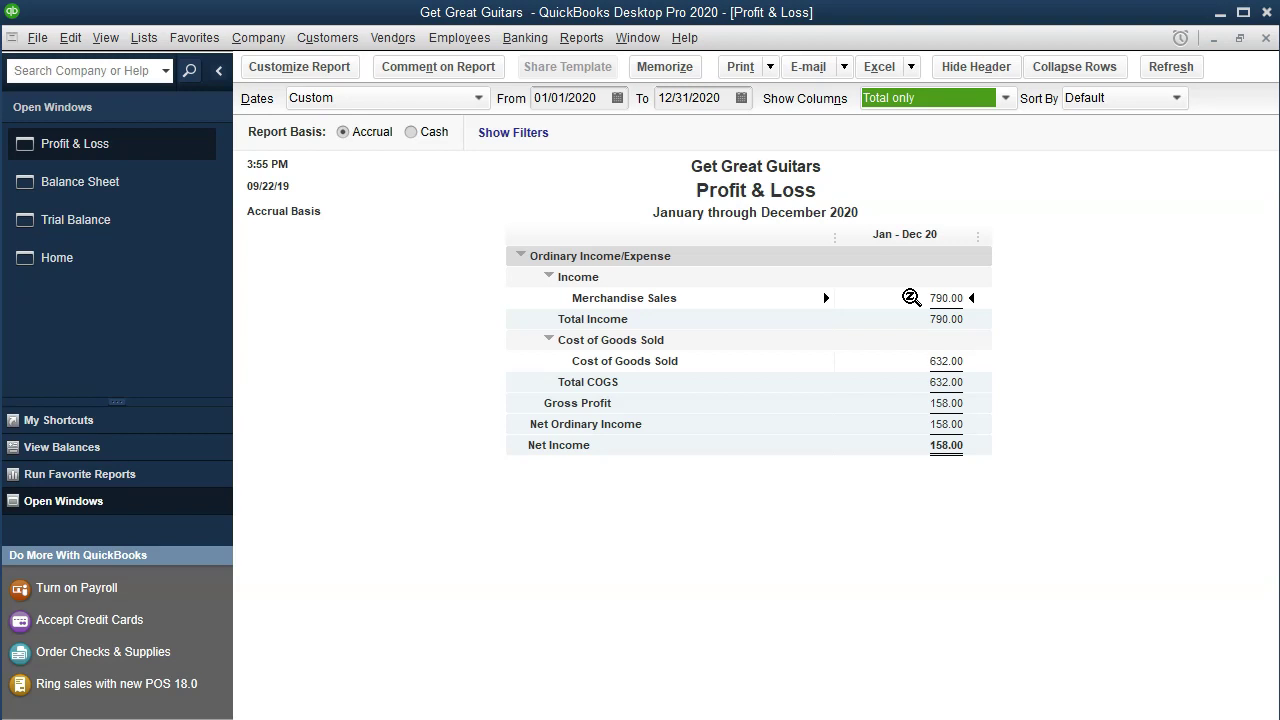
left_click(134, 228)
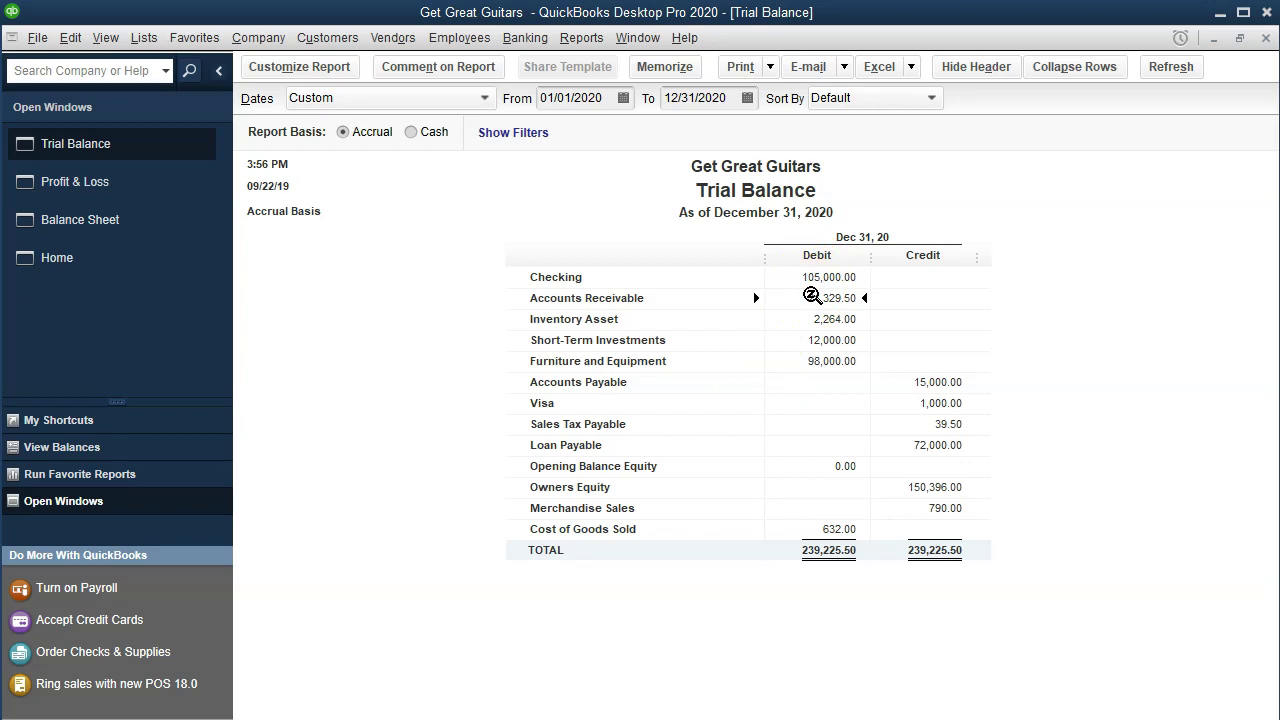
Start a new customer payment from the home page and set Anderson Guitars as the customer it is received from
left_click(116, 270)
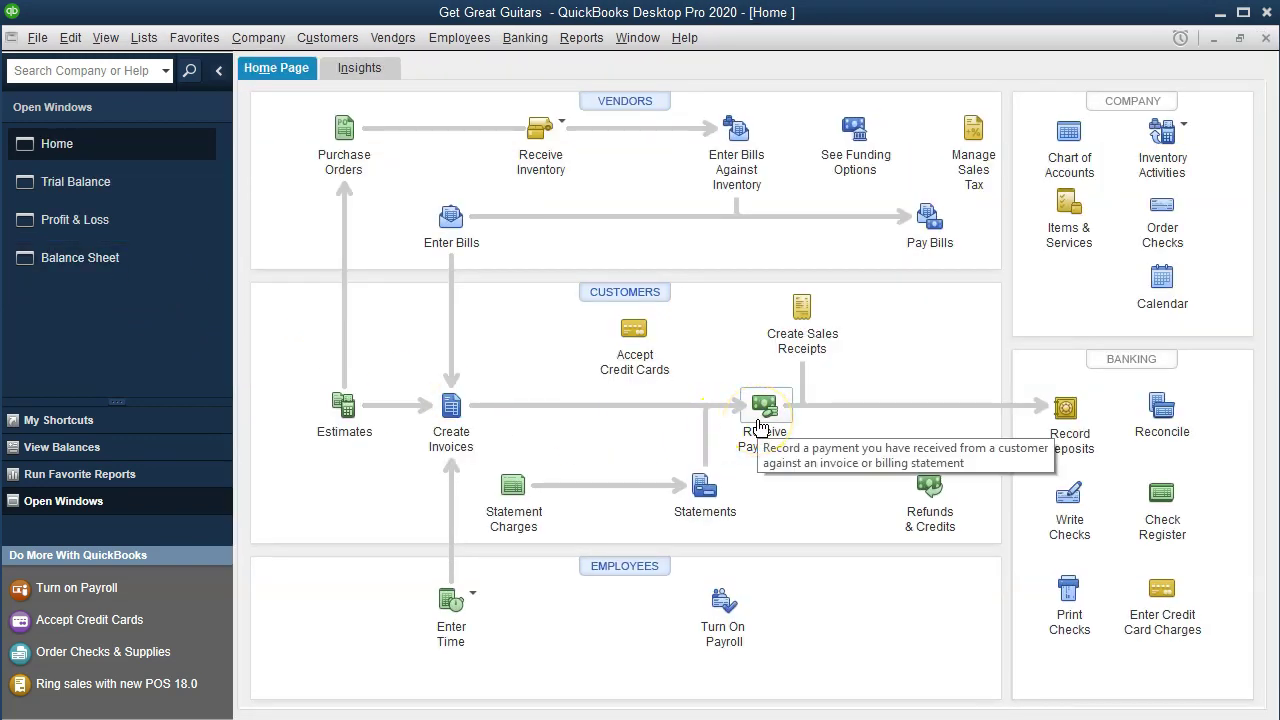
left_click(760, 425)
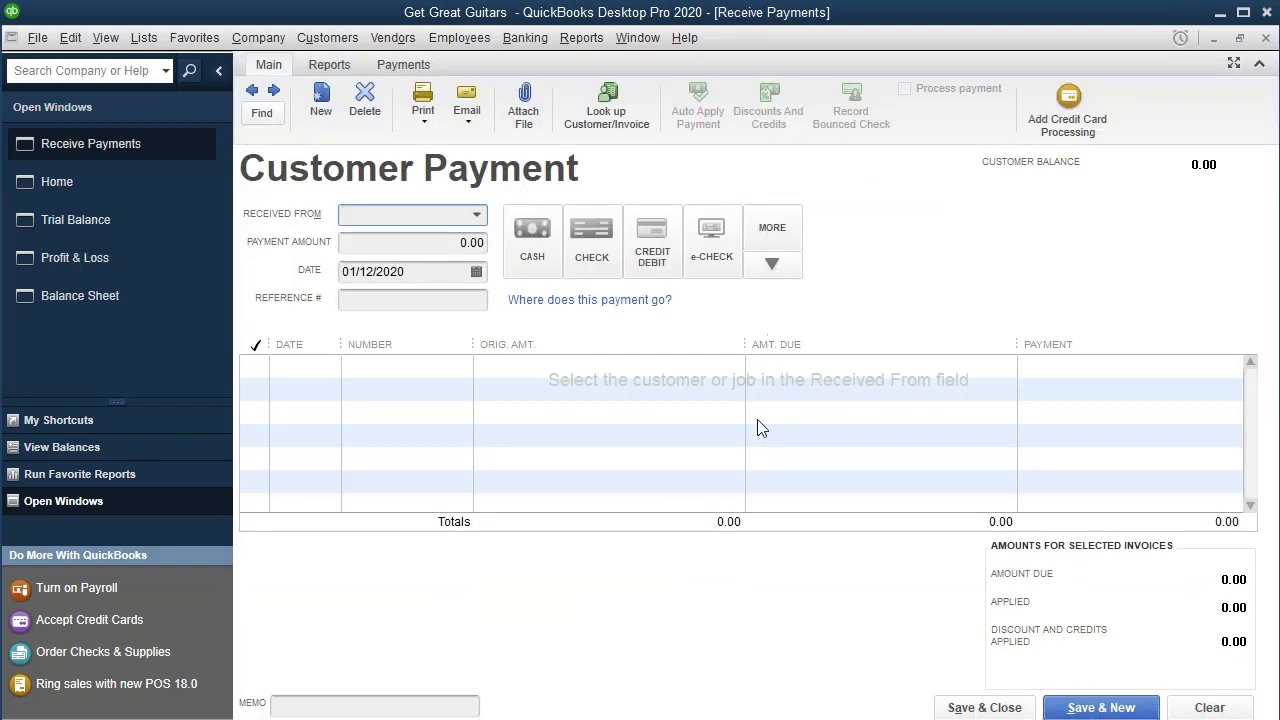
left_click(478, 218)
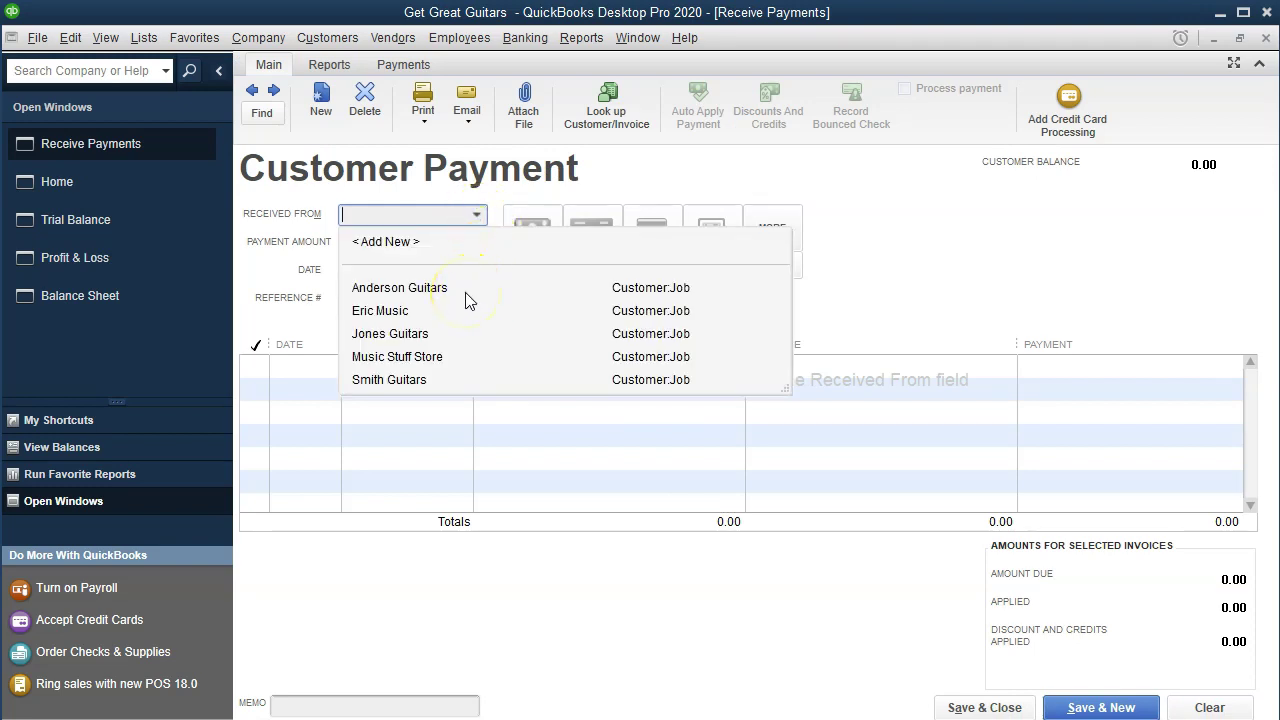
type("Anderson Guitars")
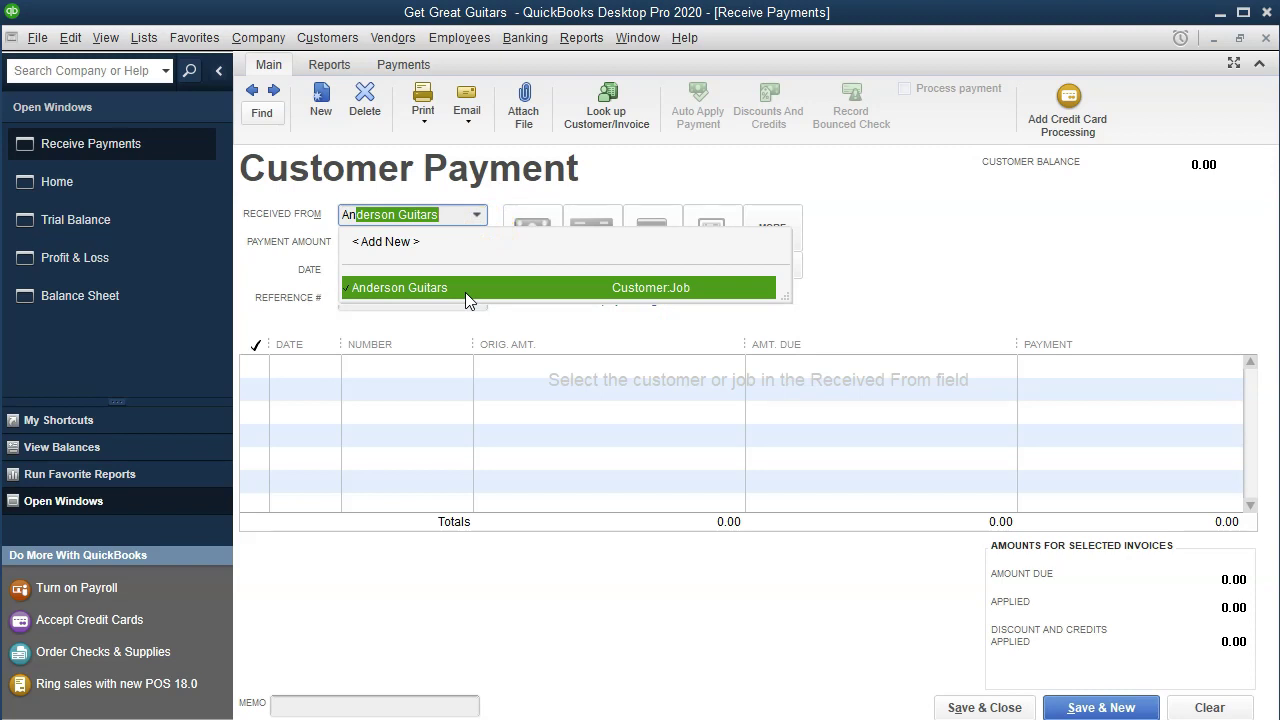
left_click(465, 292)
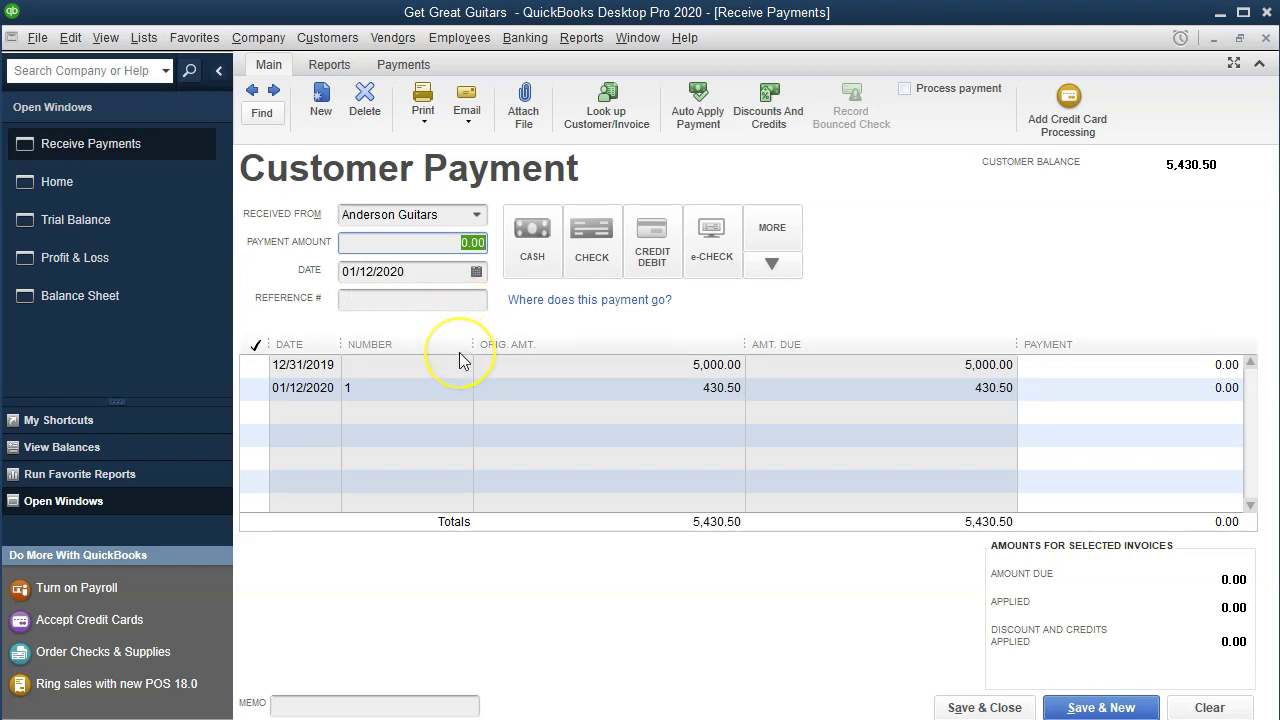
Apply a 5,000.00 payment to the customer's 12/31/2019 invoice and keep automatic payment calculation enabled
left_click(580, 370)
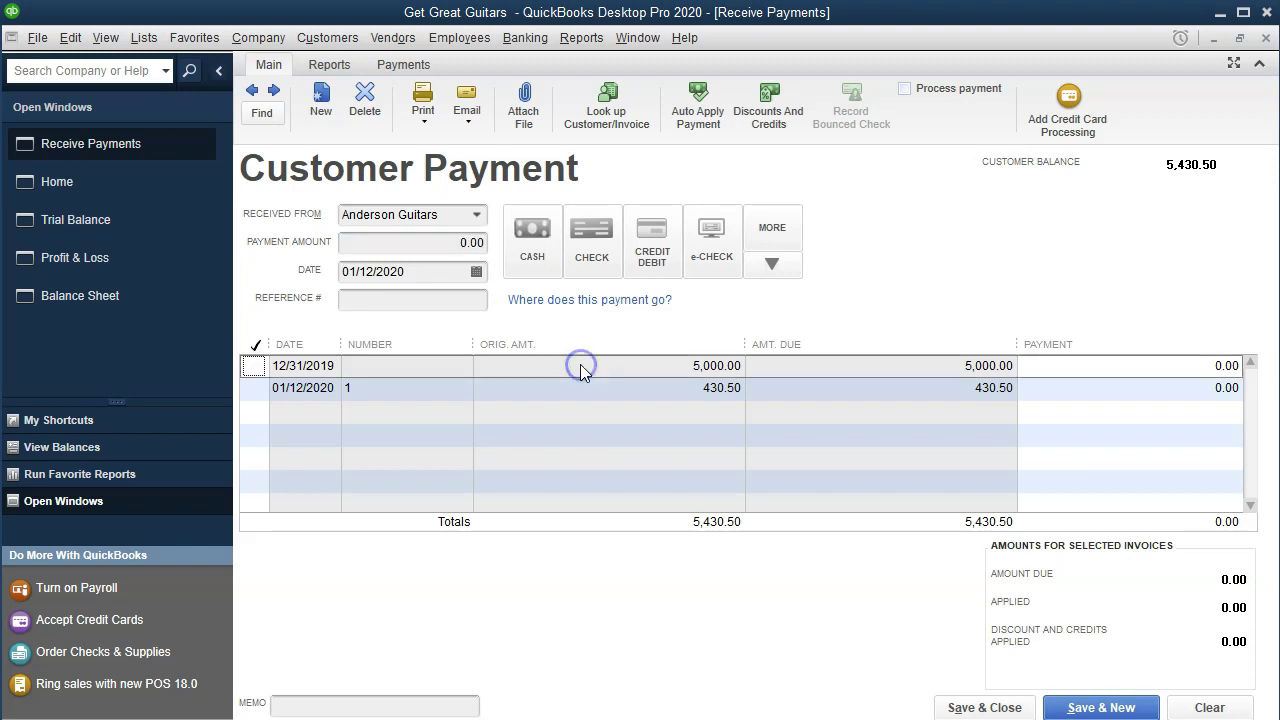
left_click(255, 366)
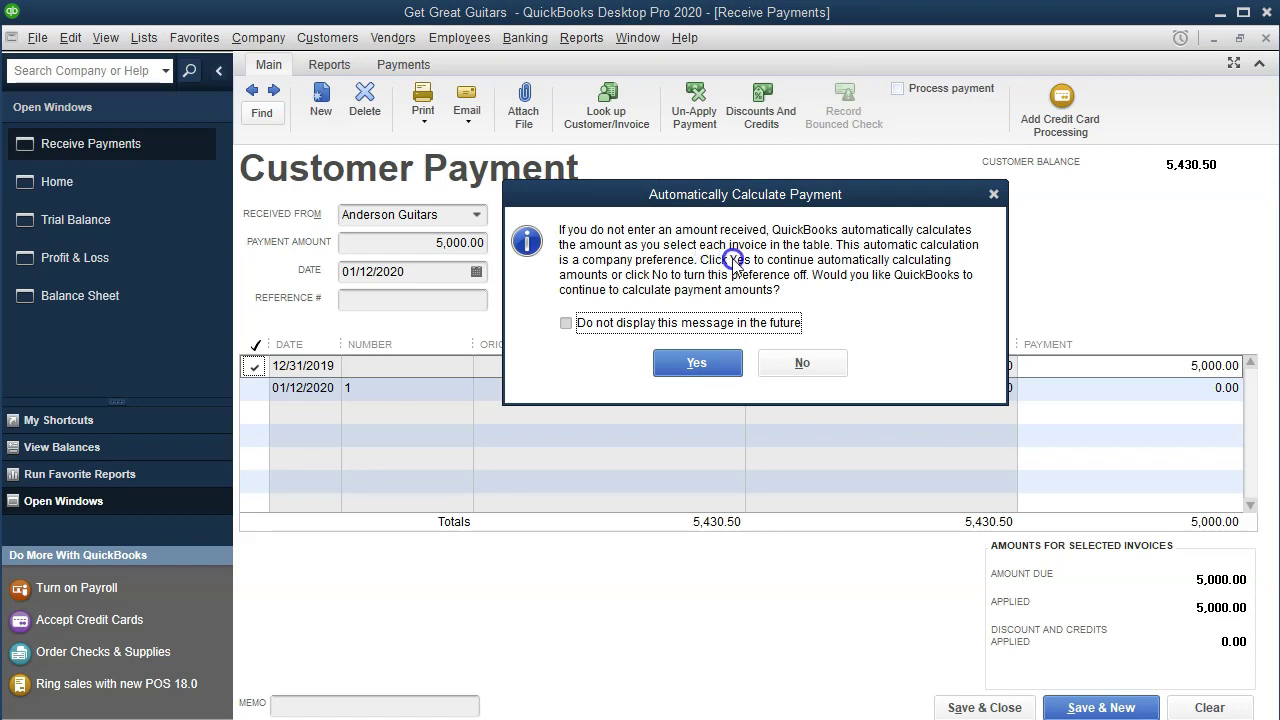
left_click(725, 366)
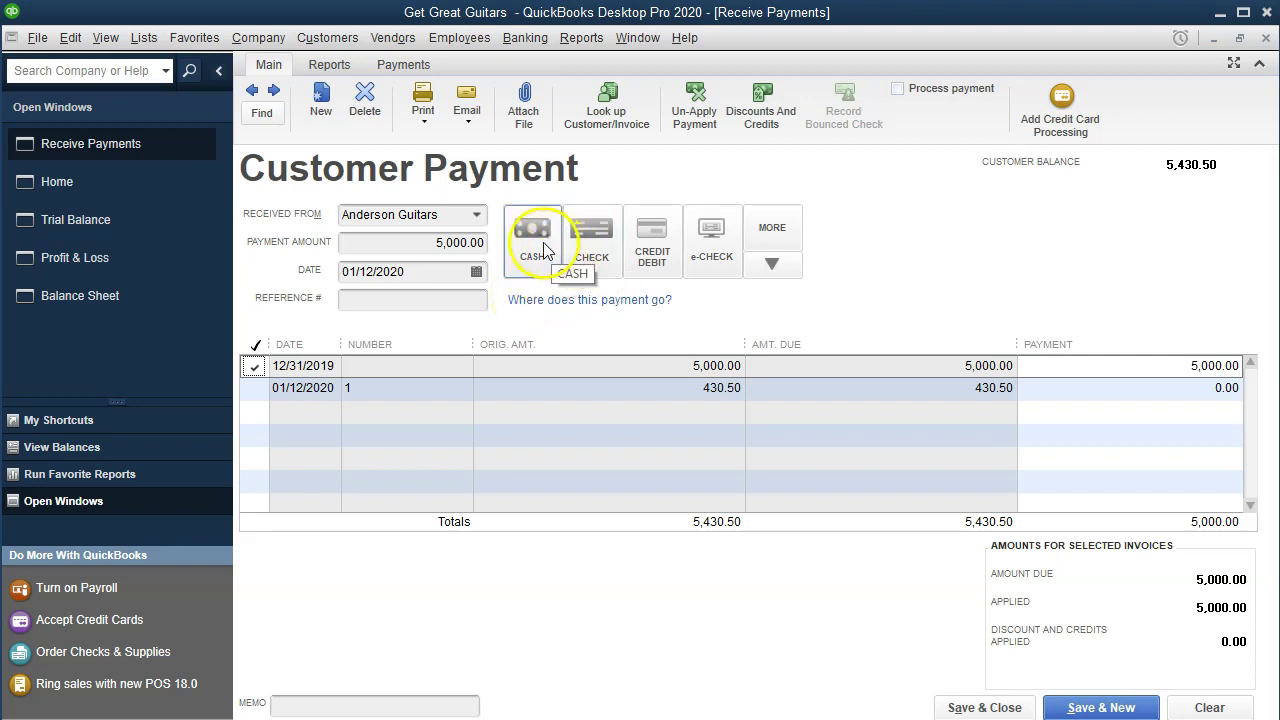
Try the Check and Cash payment methods, finish on Visa, and close the card information form without entering card details
left_click(579, 240)
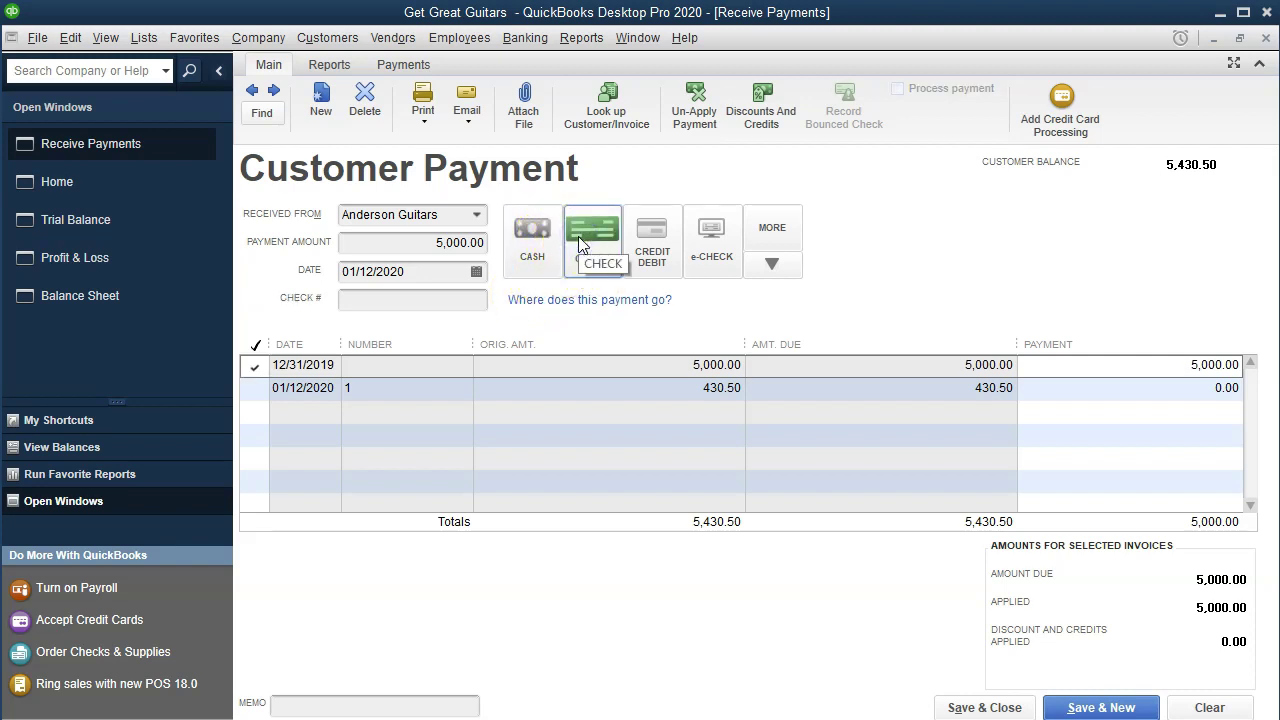
left_click(526, 252)
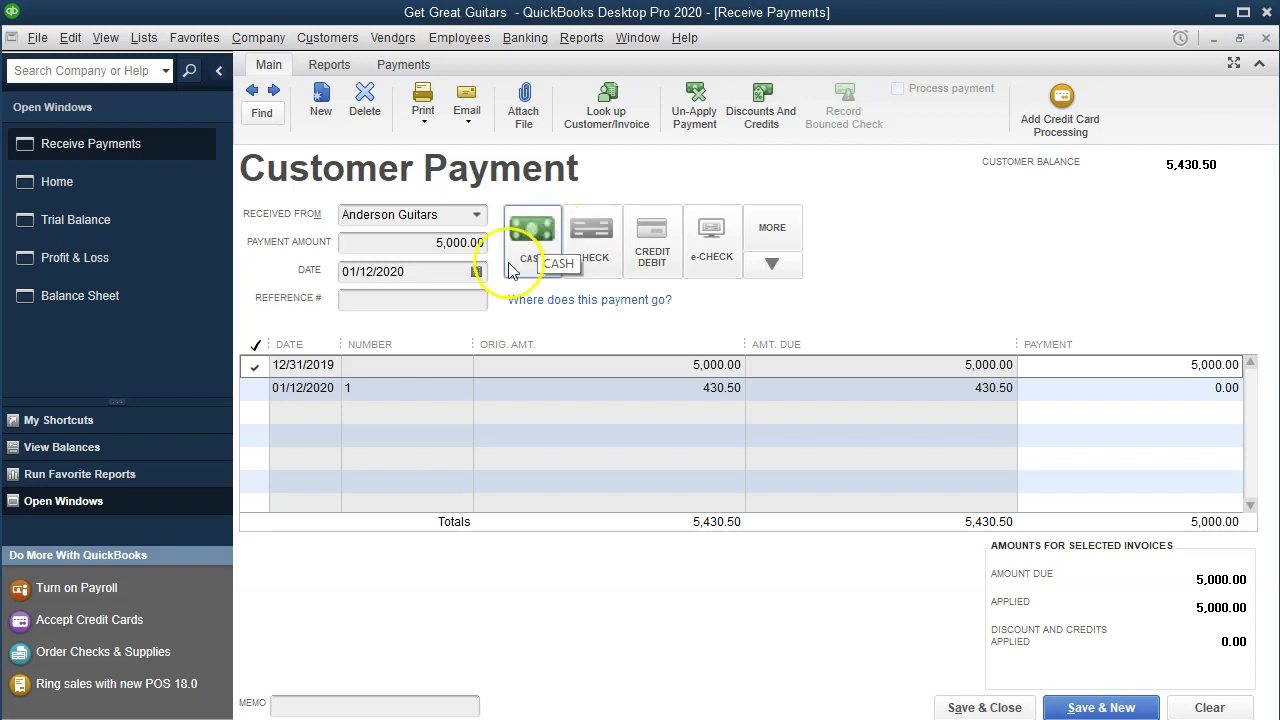
left_click(574, 258)
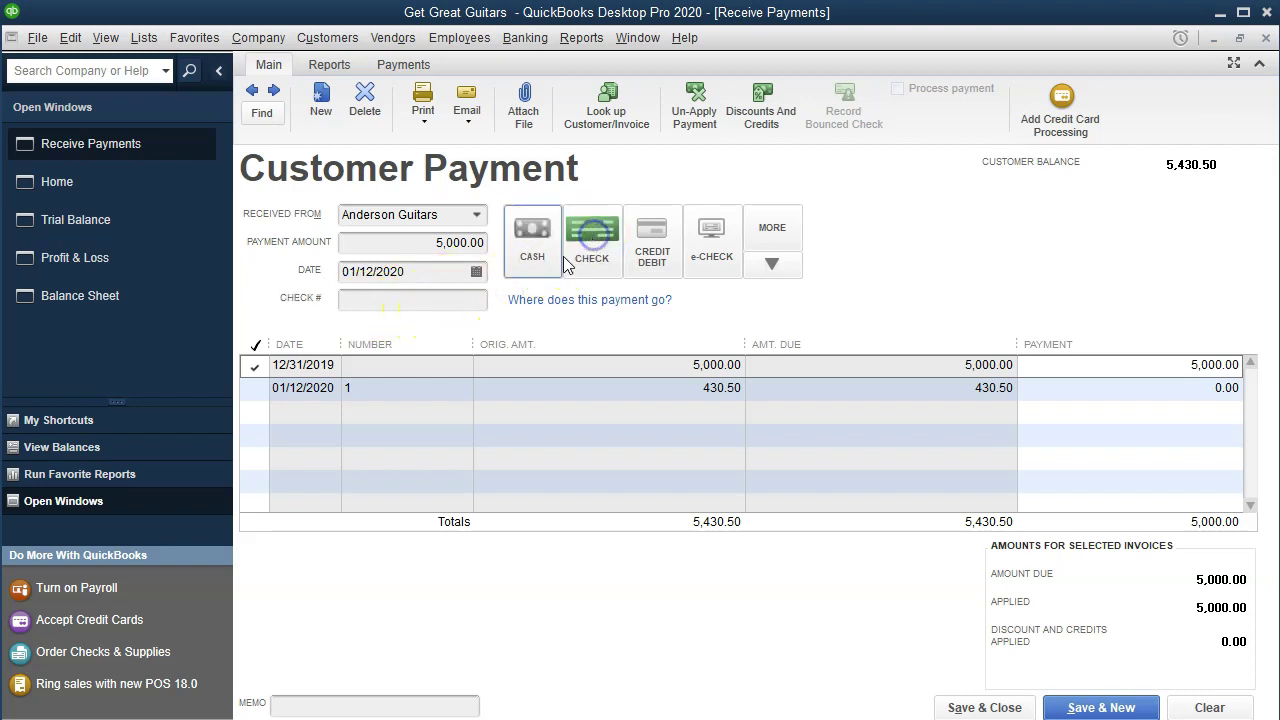
left_click(648, 248)
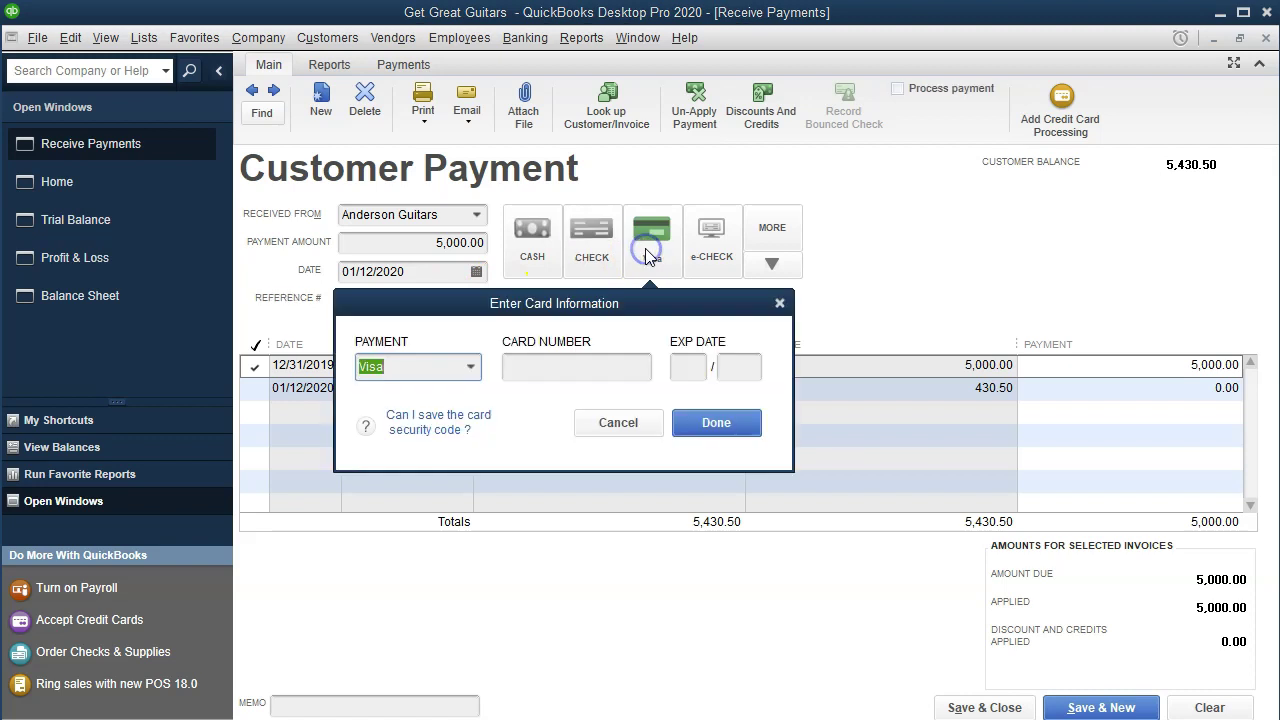
left_click(781, 302)
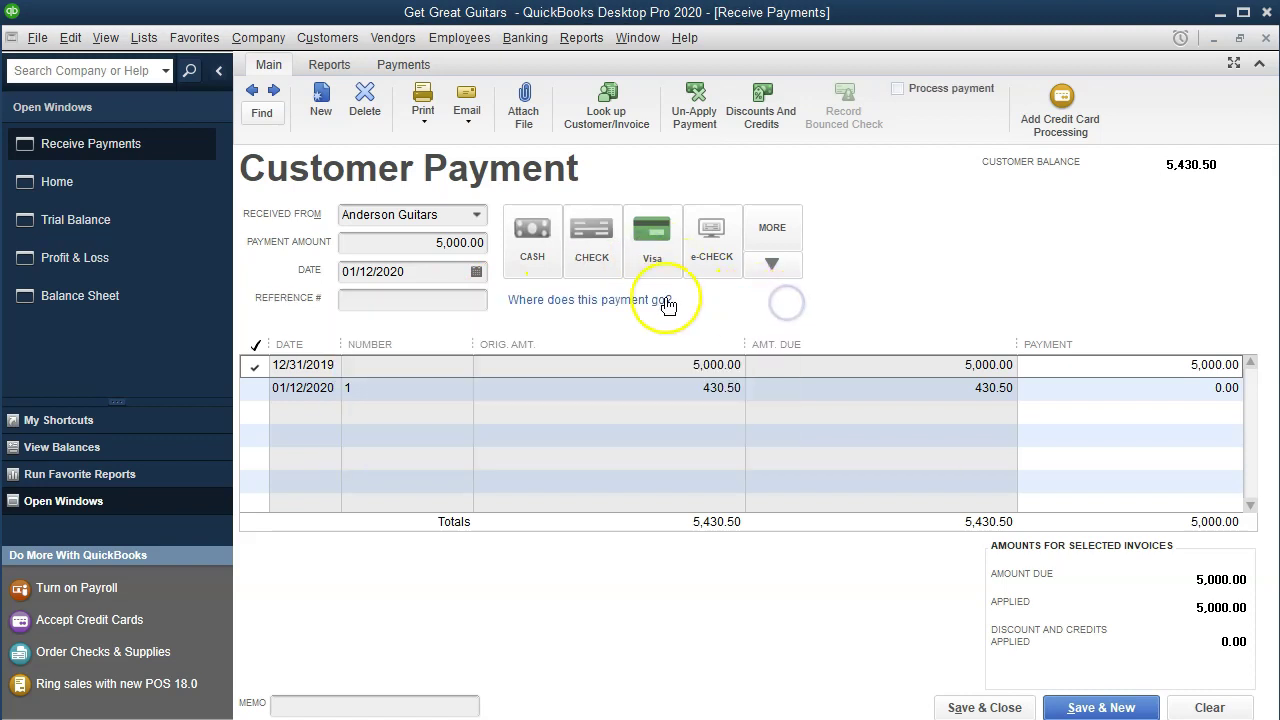
Set the Anderson Guitars payment's method to Check and enter check number 8755
left_click(595, 245)
left_click(382, 300)
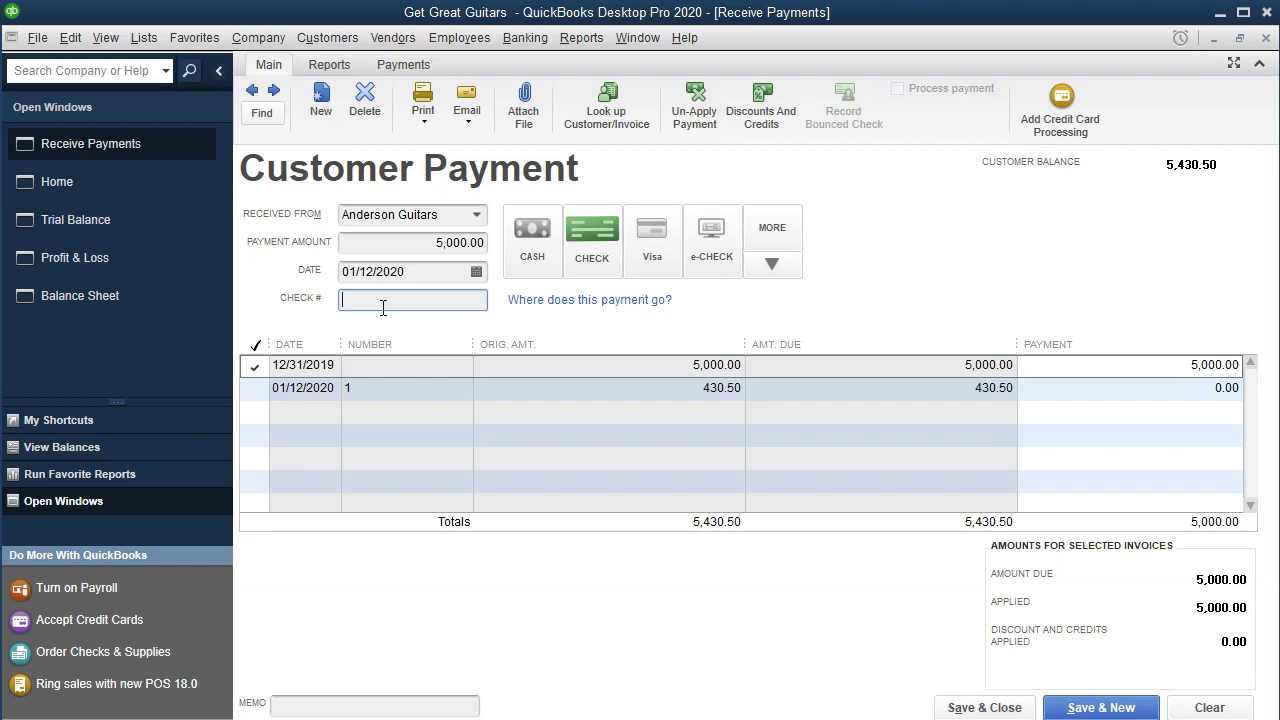
type("8755")
key("Tab")
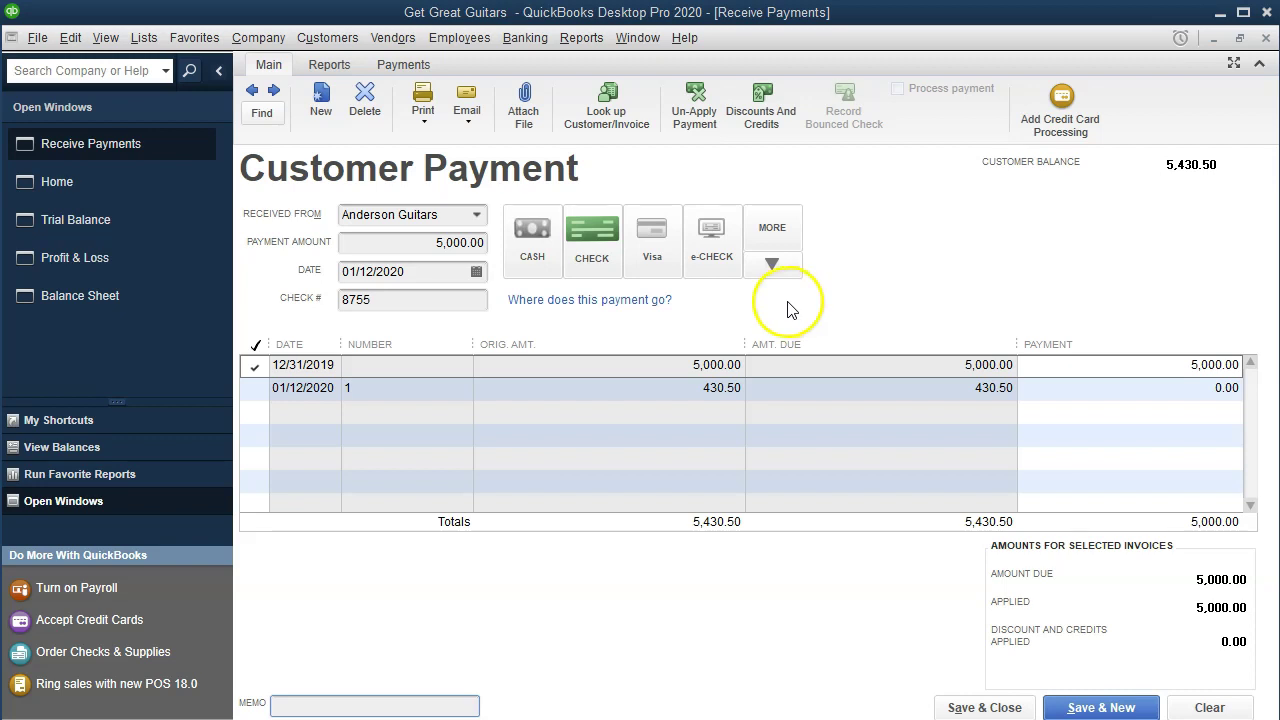
Examine the company preferences for Payments, including the default deposit to Undeposited Funds, and close the preferences without changing anything
left_click(70, 38)
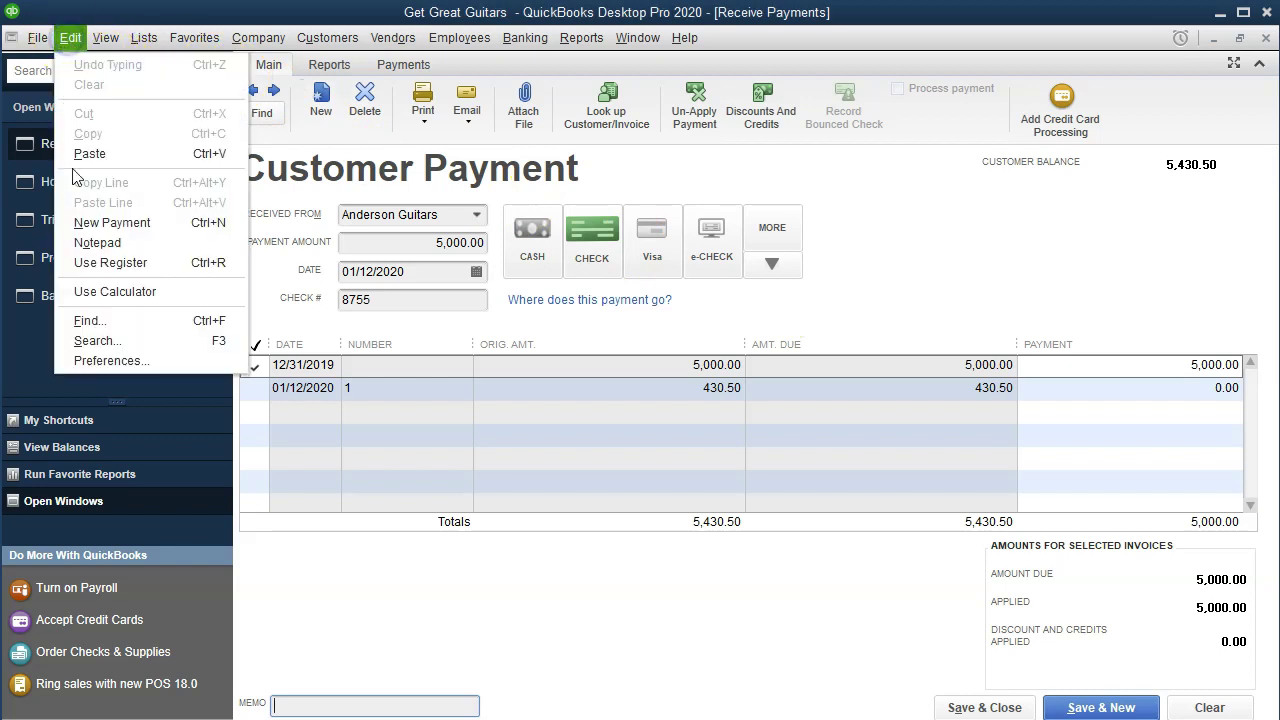
left_click(112, 361)
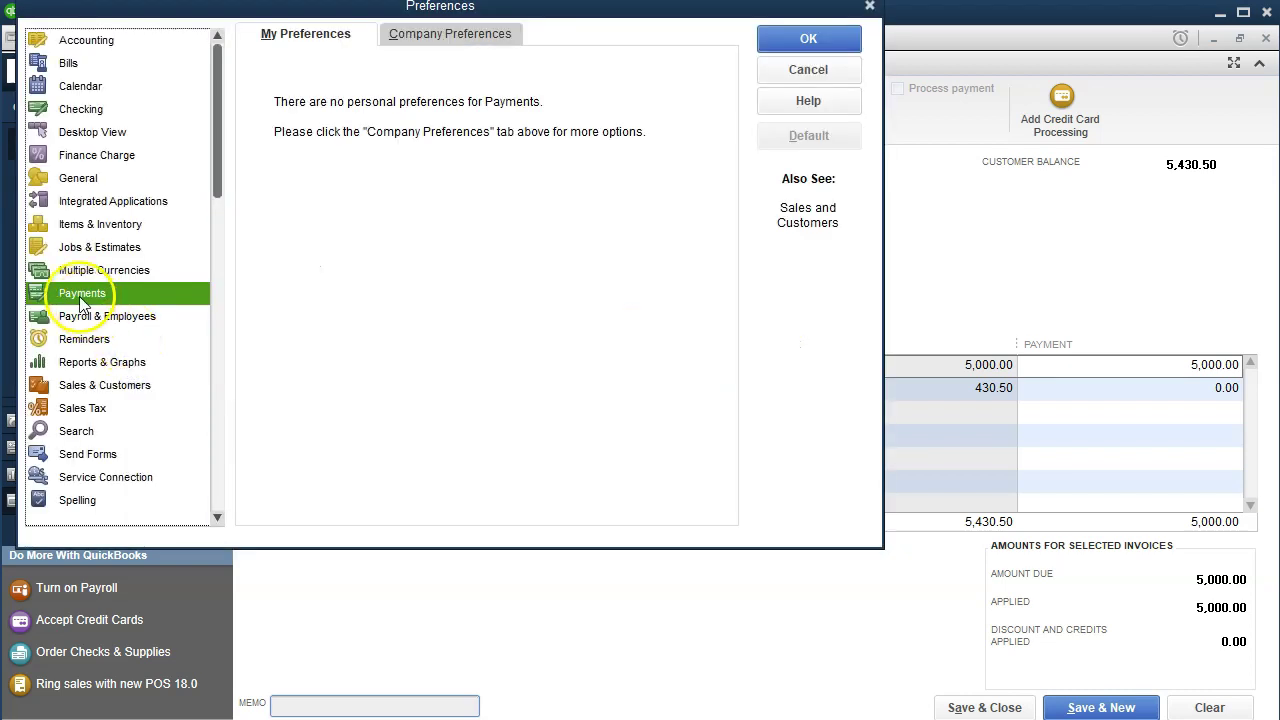
left_click(433, 36)
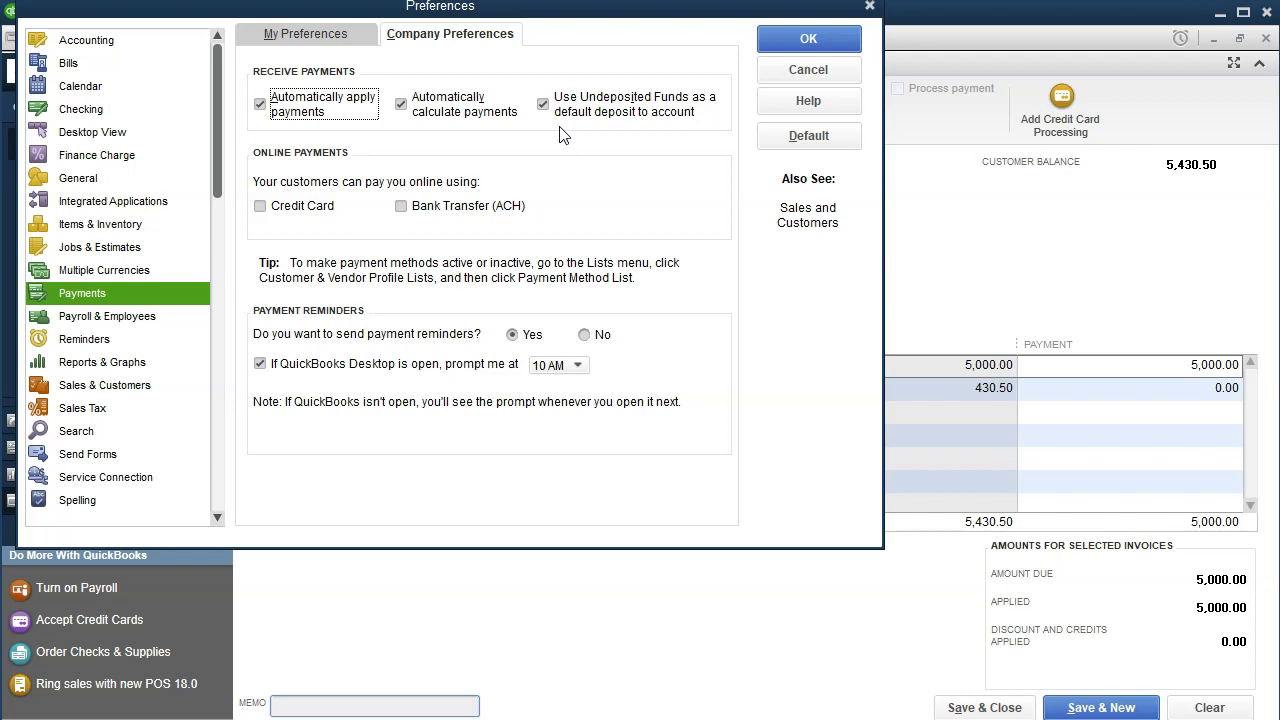
left_click_drag(683, 5, 683, 45)
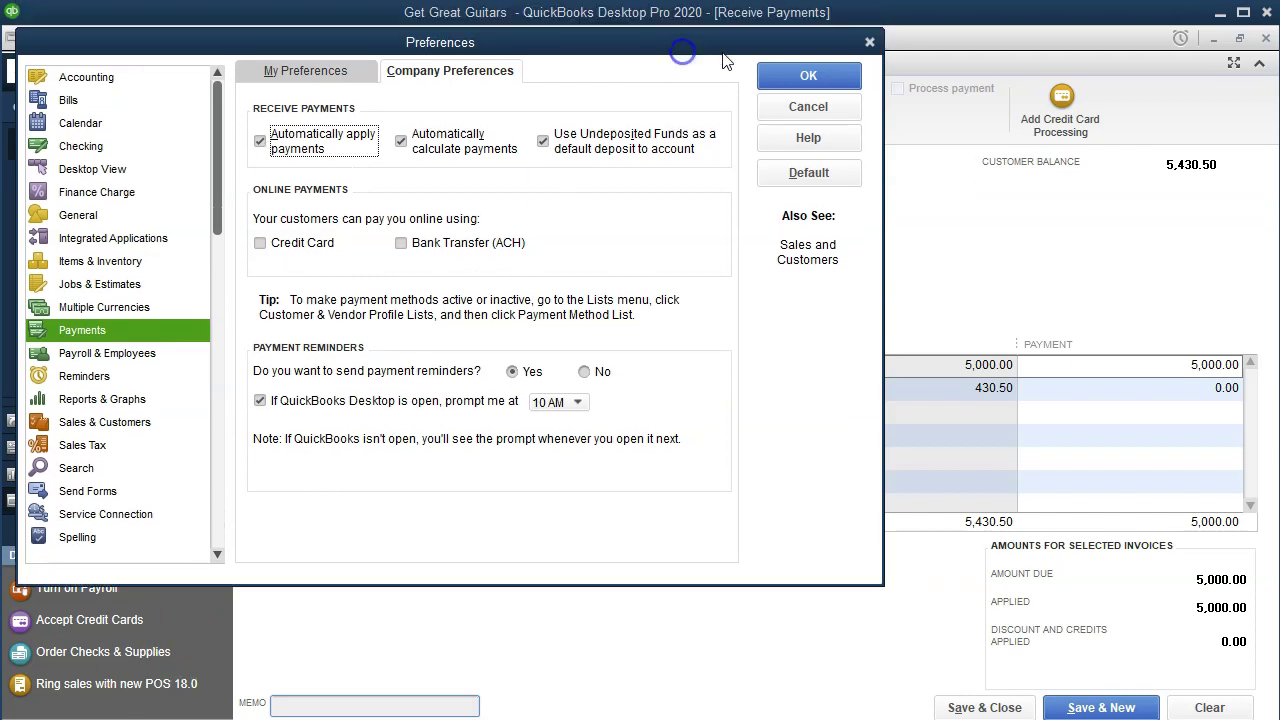
left_click(868, 42)
Save and close the Anderson Guitars payment, and return to the Balance Sheet to check the Checking balance
left_click(885, 230)
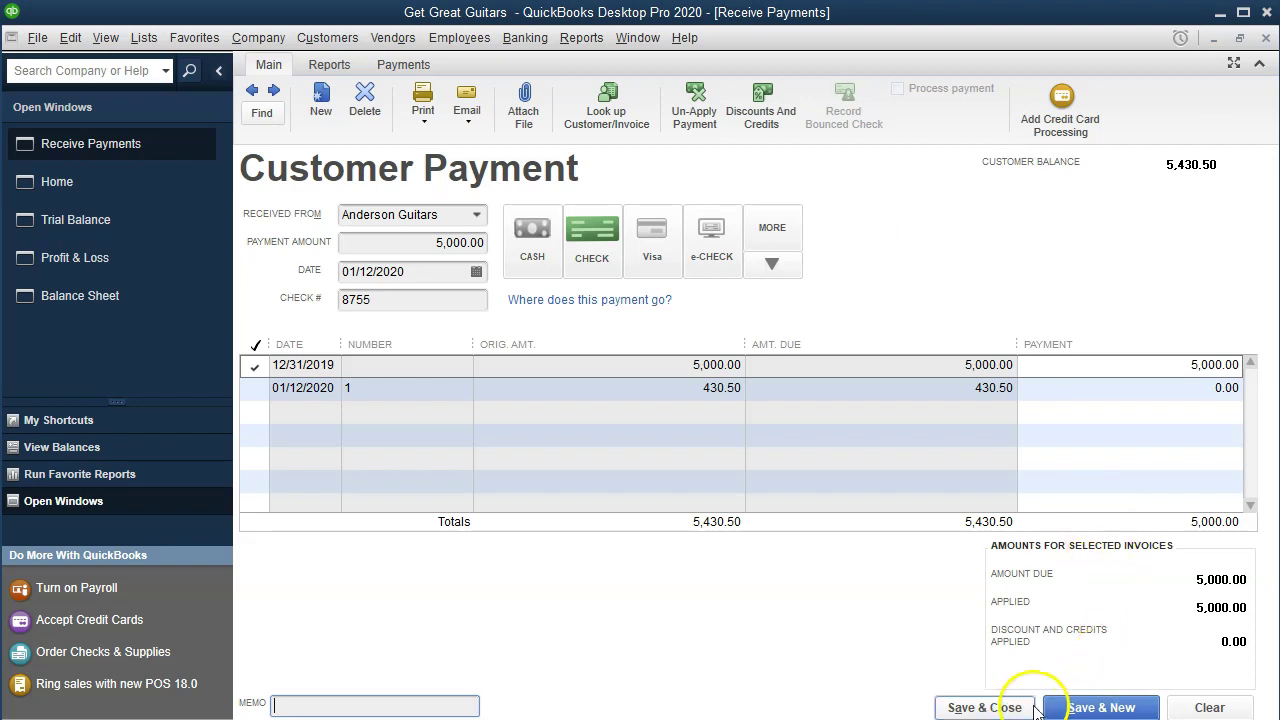
left_click(985, 707)
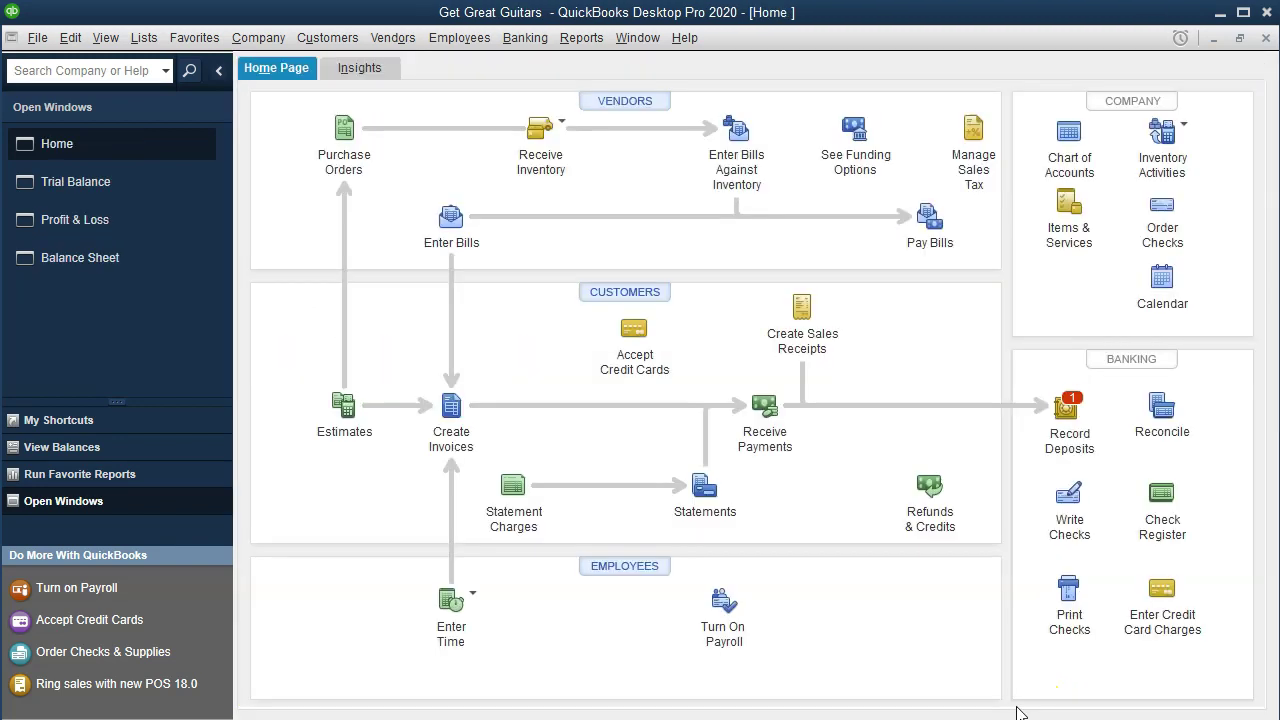
left_click(94, 267)
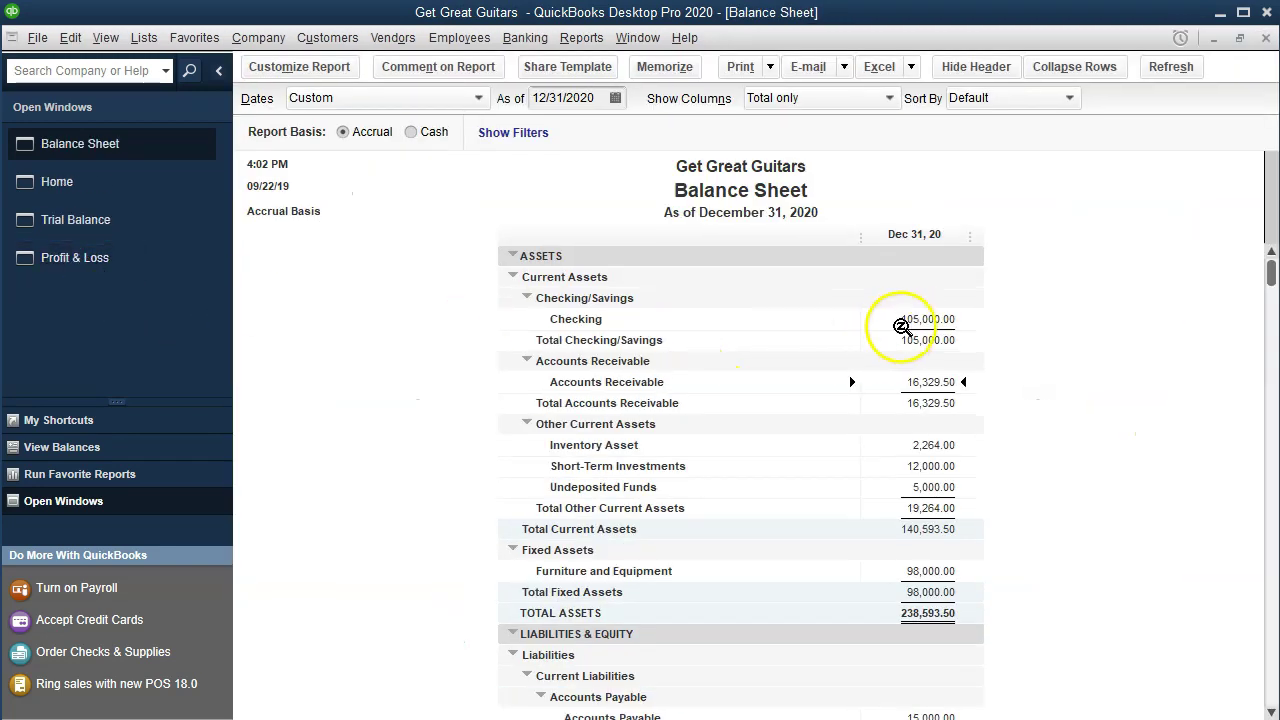
left_click(918, 319)
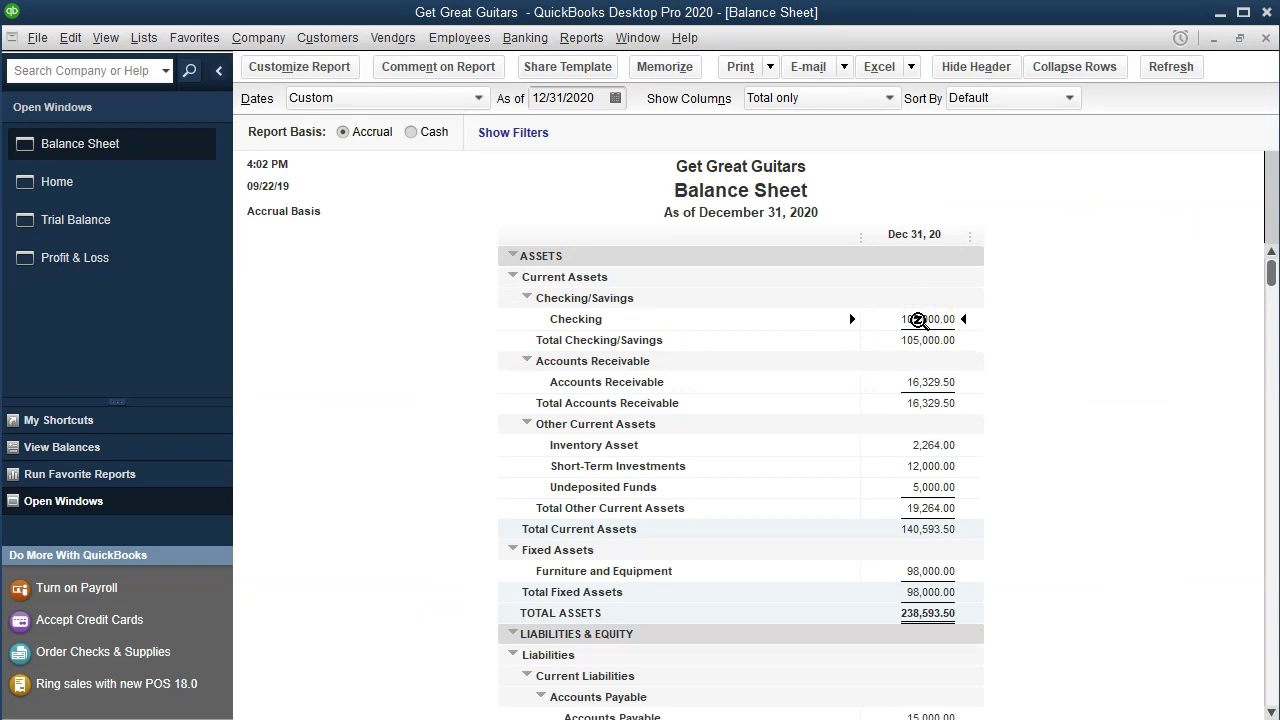
Trace the Undeposited Funds balance on the Balance Sheet to its source payment, and return to the Balance Sheet
left_click(921, 487)
double_click(930, 487)
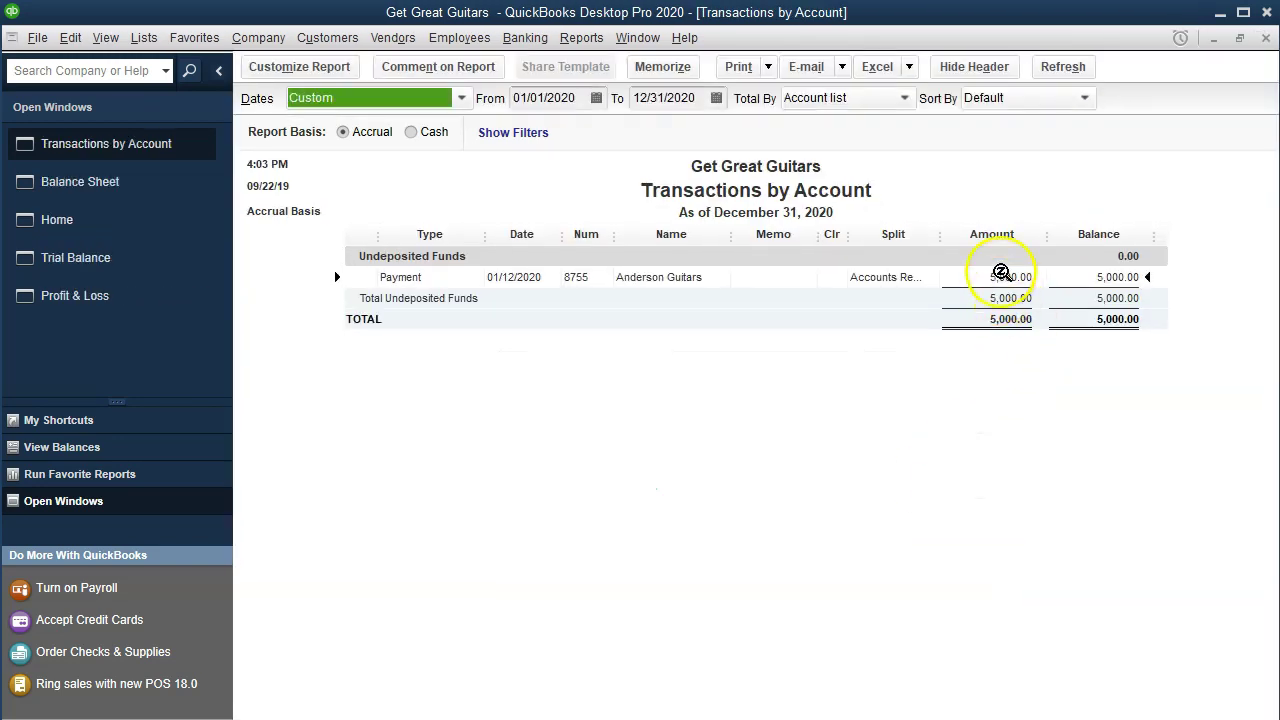
double_click(1001, 274)
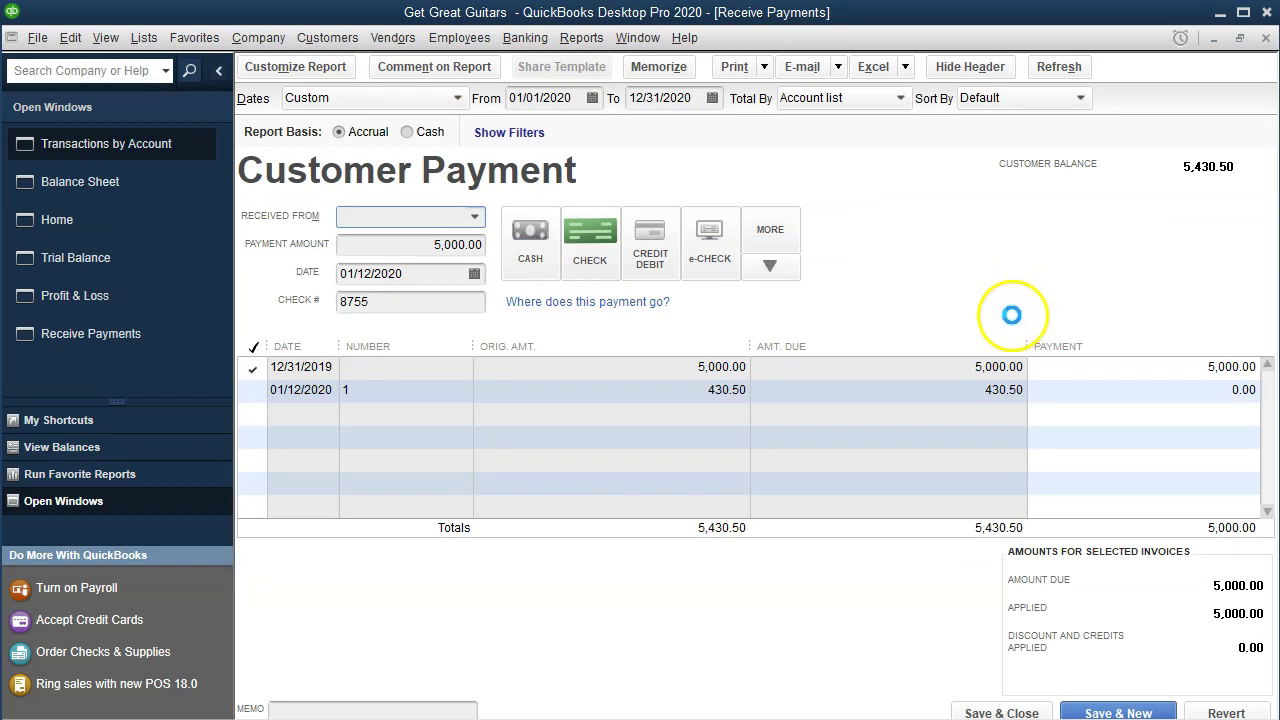
left_click(1266, 38)
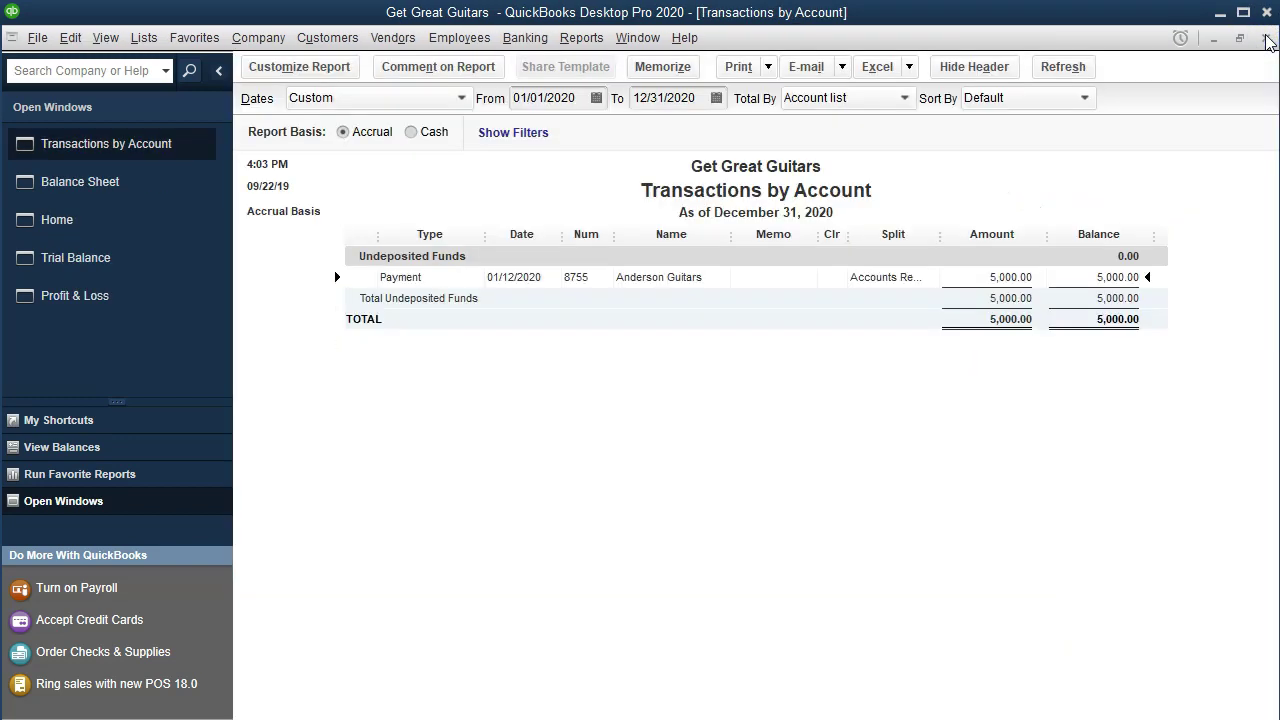
left_click(1266, 38)
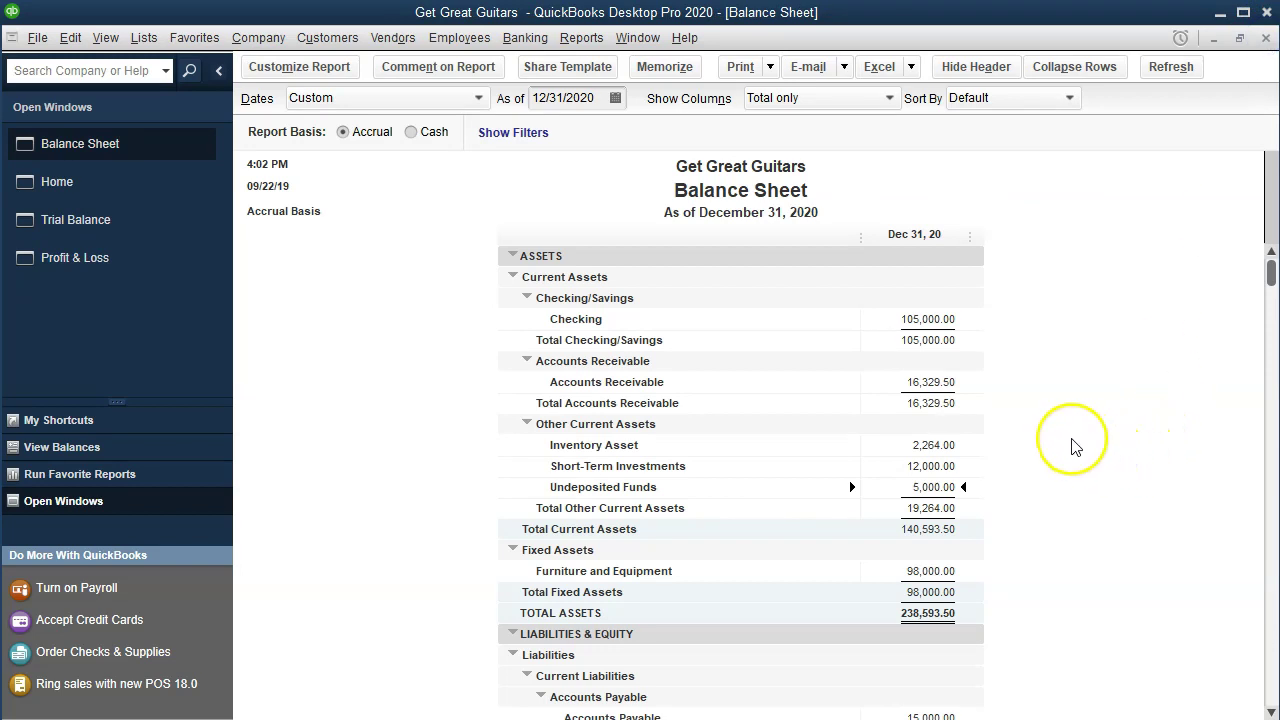
Trace the Accounts Receivable balance to the Anderson Guitars payment behind it, and close the payment and the transaction report
double_click(929, 385)
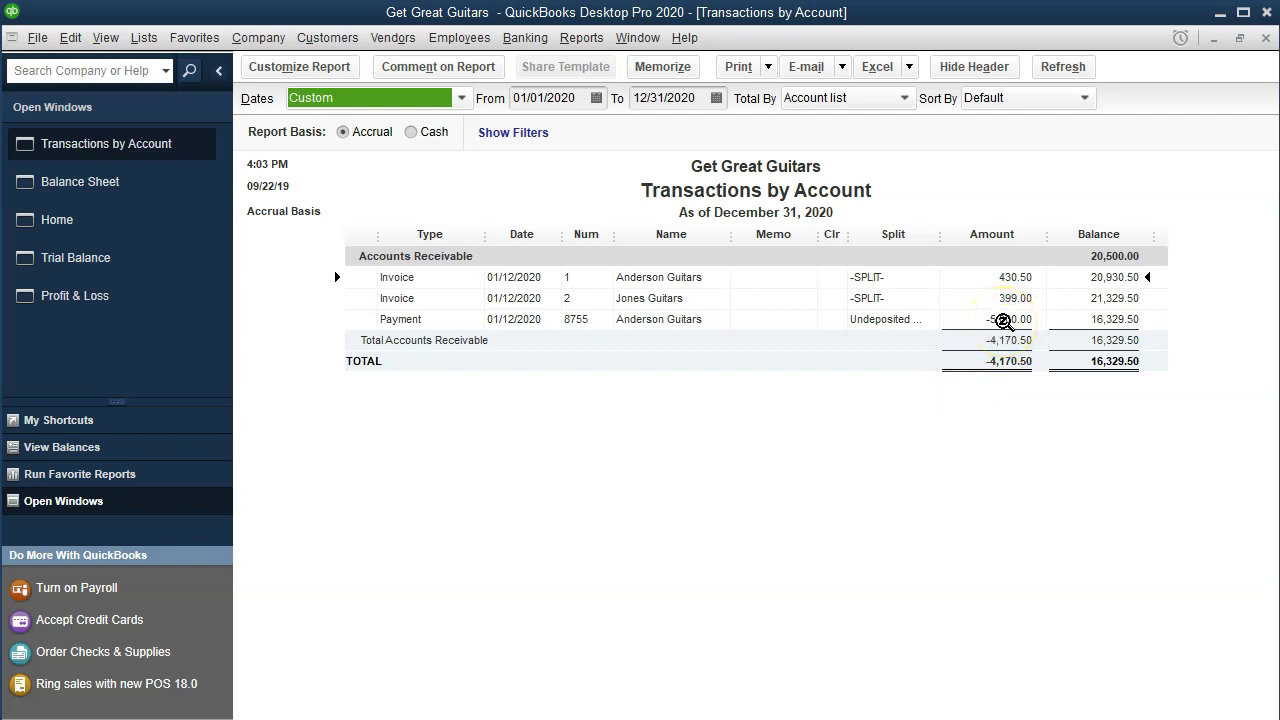
double_click(1002, 320)
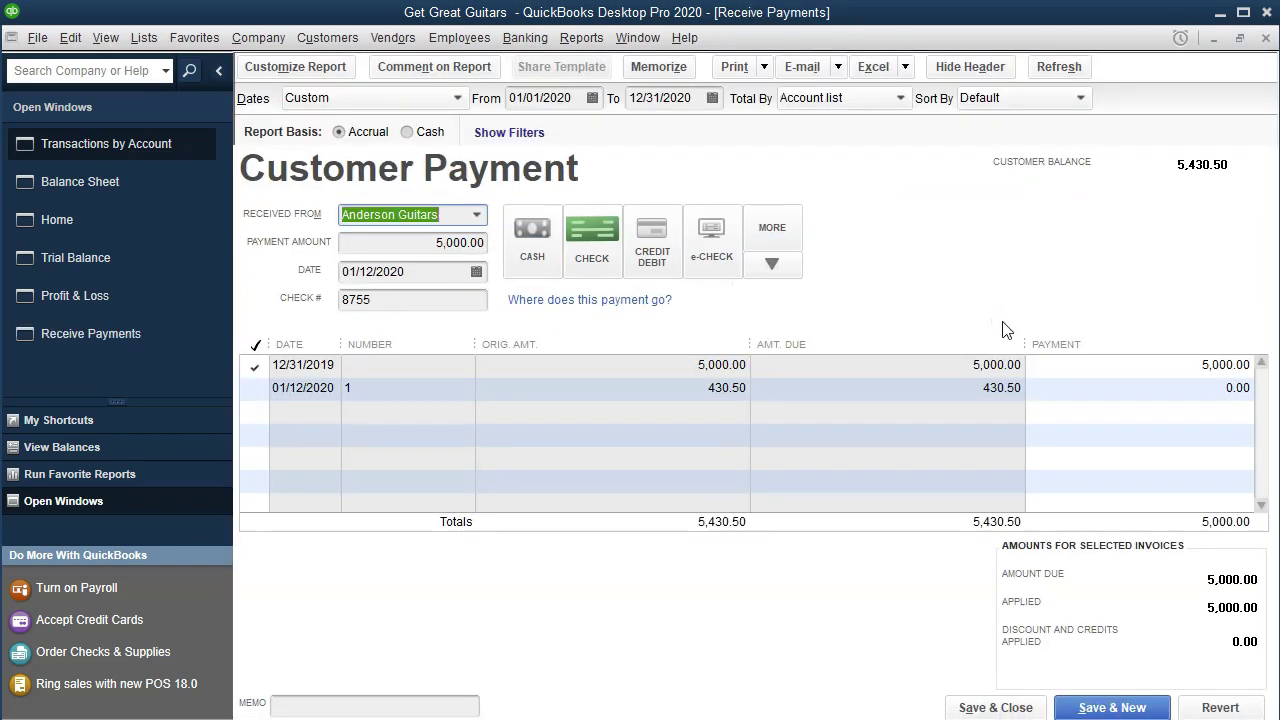
left_click(1265, 38)
left_click(1265, 38)
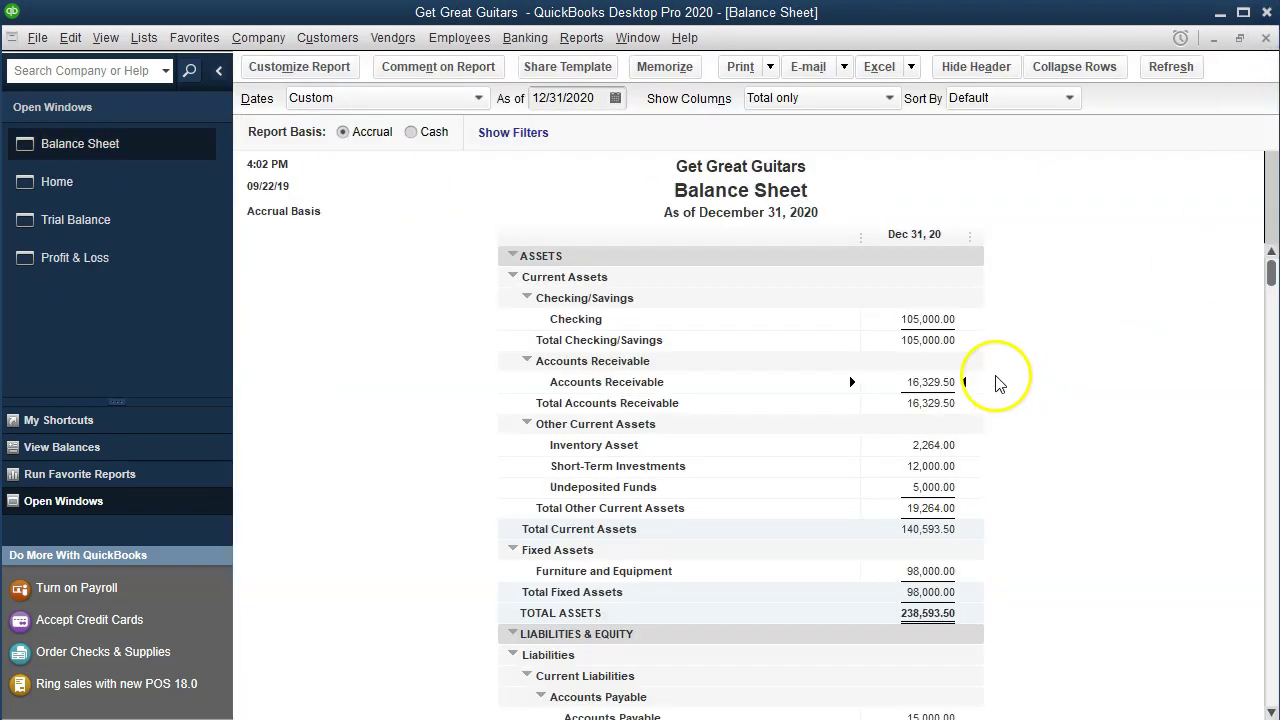
Run the Customer Balance Detail report, review the Anderson Guitars invoices and payment, and close the report
left_click(588, 50)
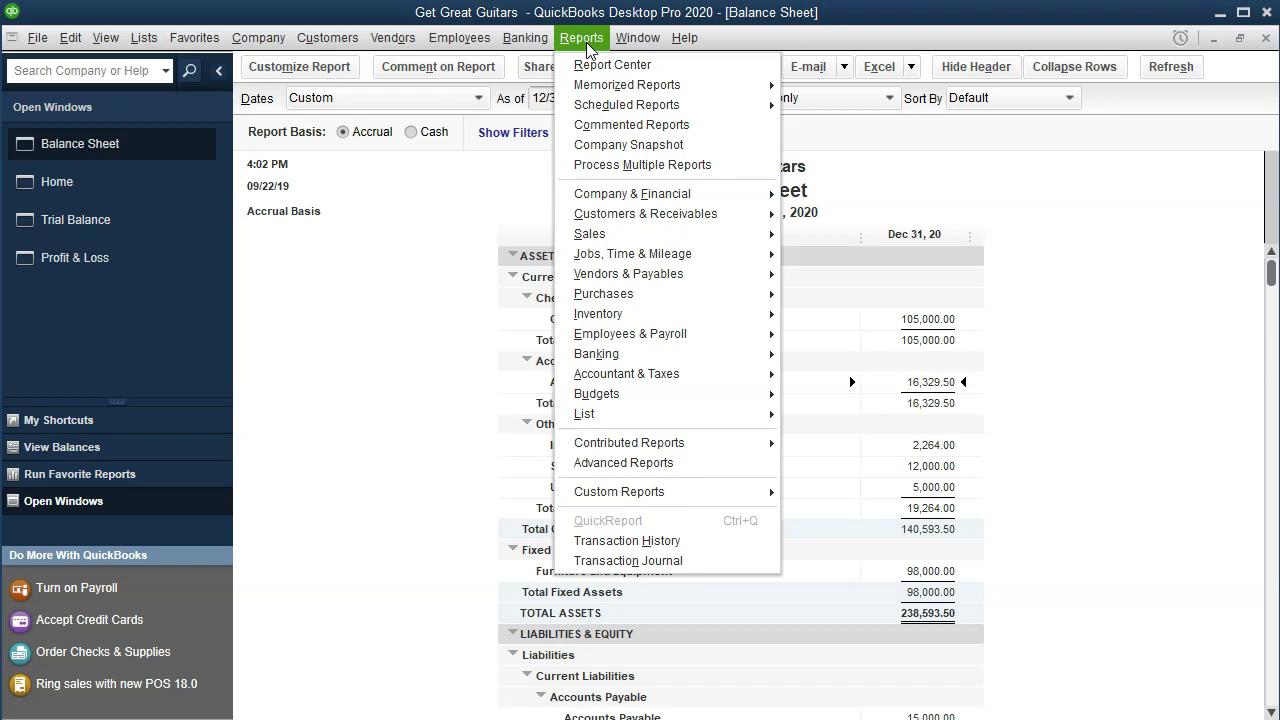
mouse_move(726, 216)
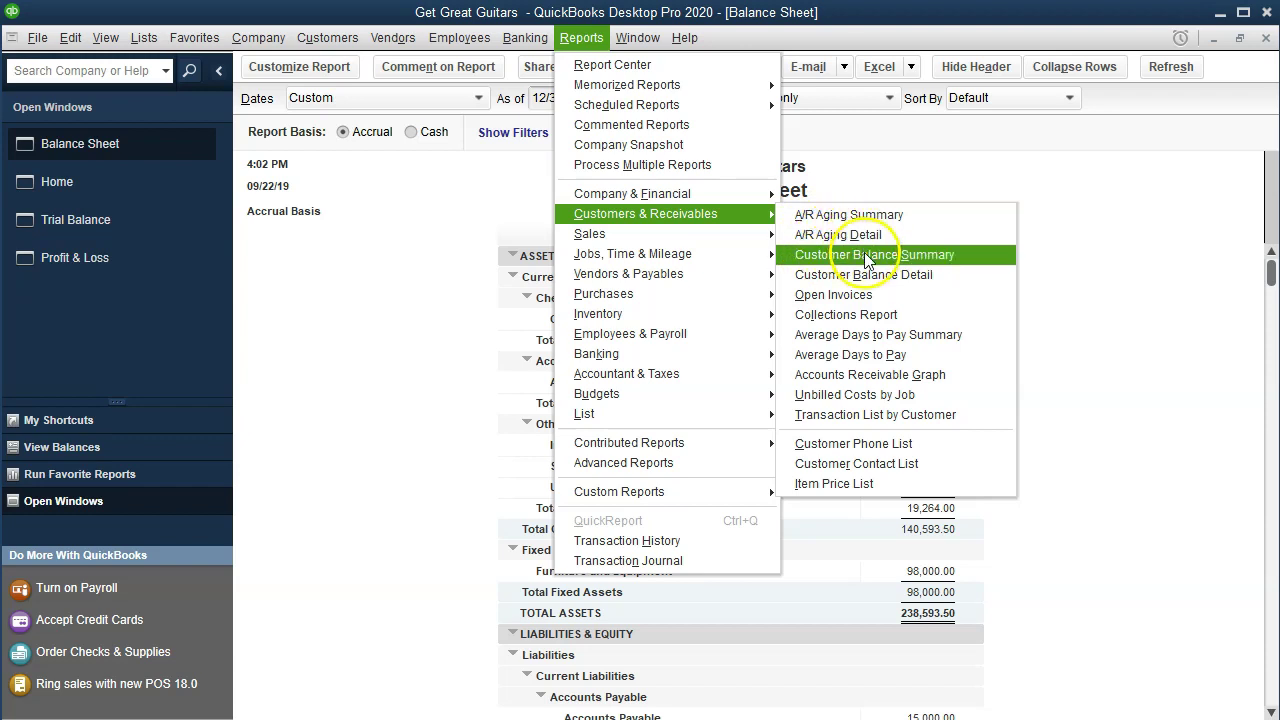
left_click(961, 276)
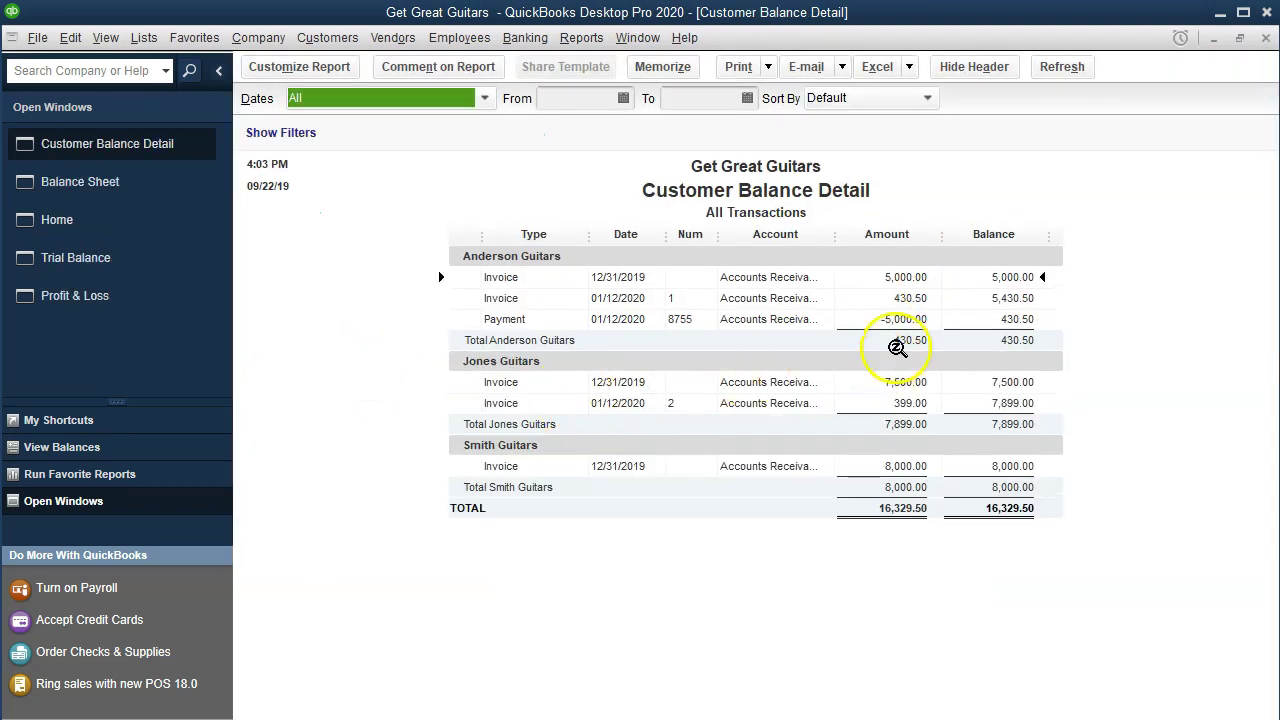
left_click(903, 276)
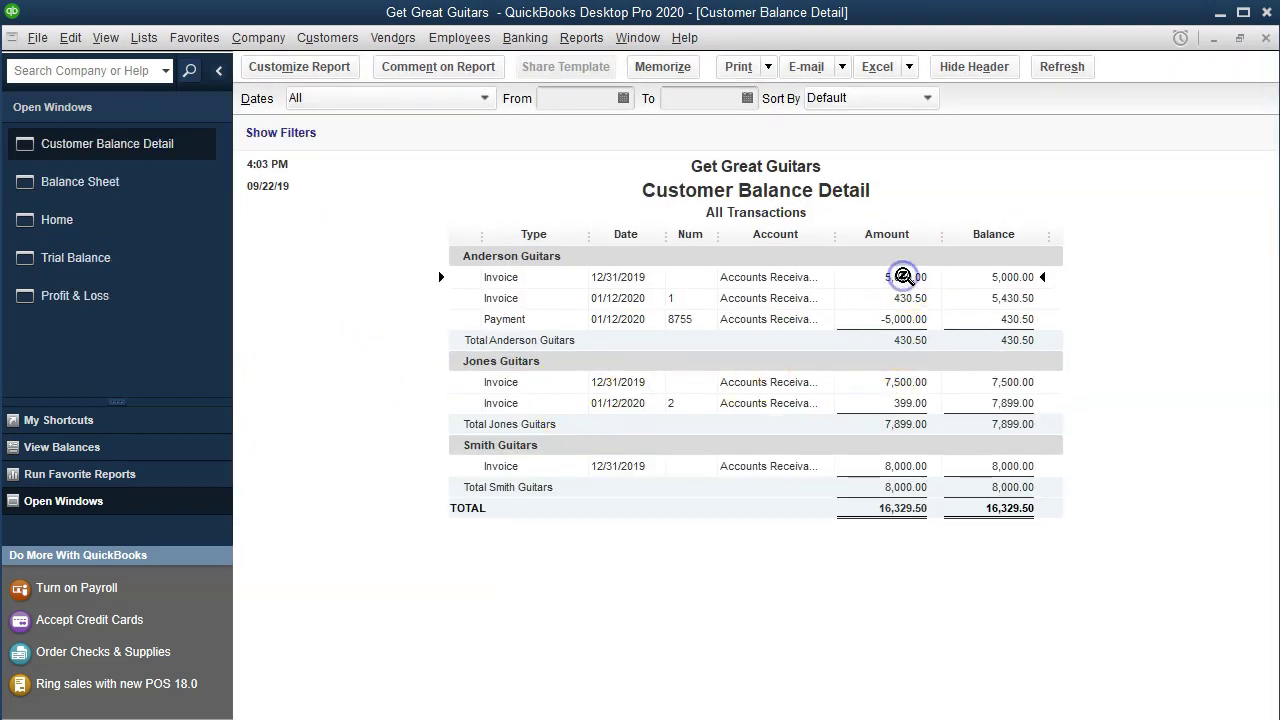
left_click(905, 320)
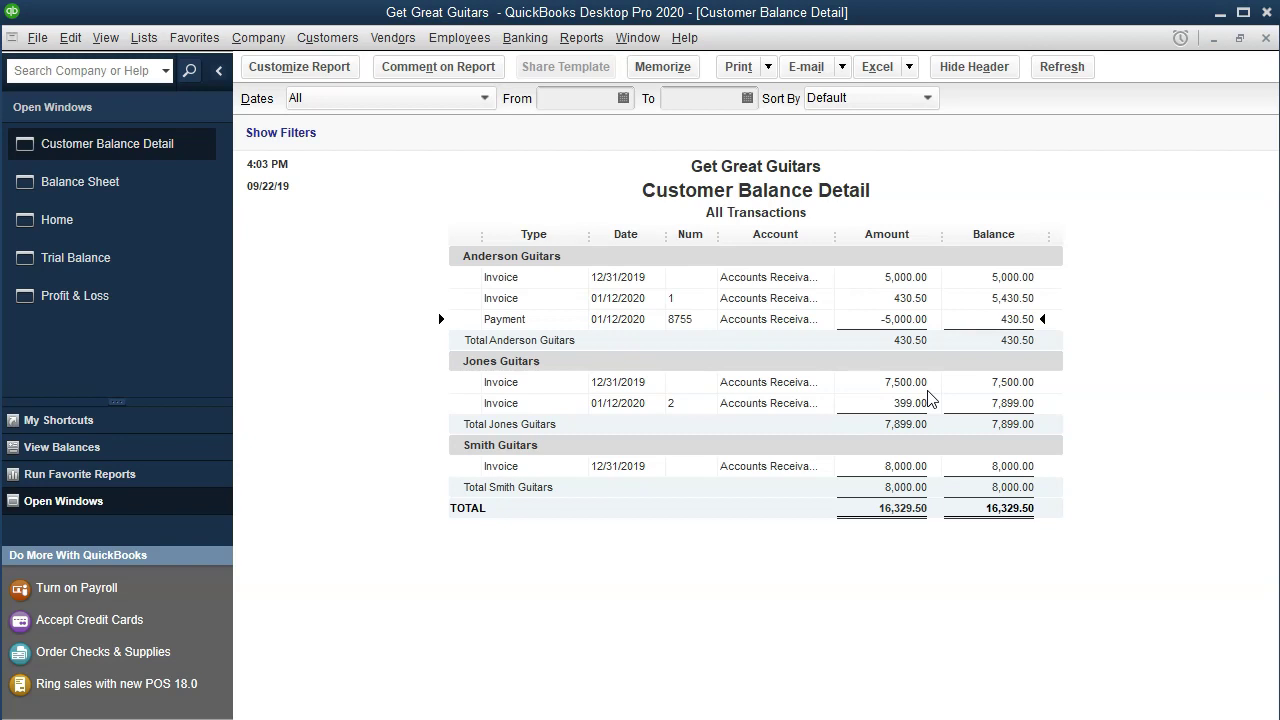
left_click(889, 282)
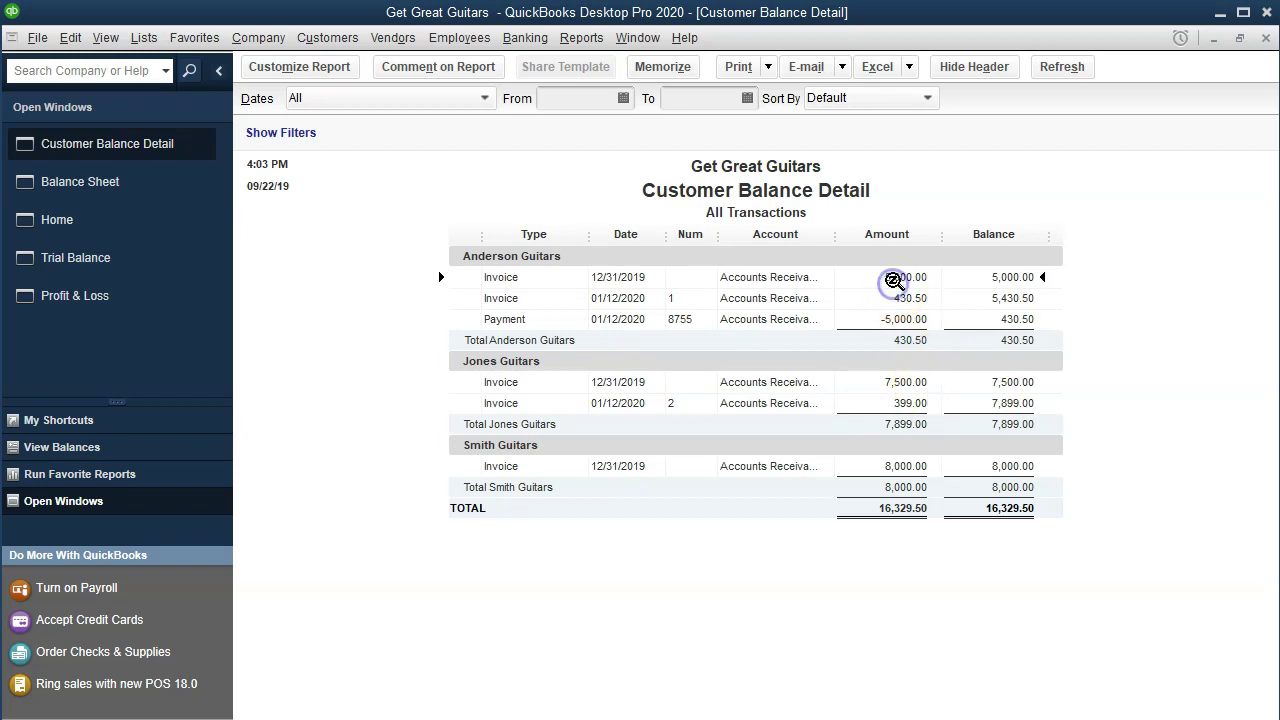
left_click(537, 320)
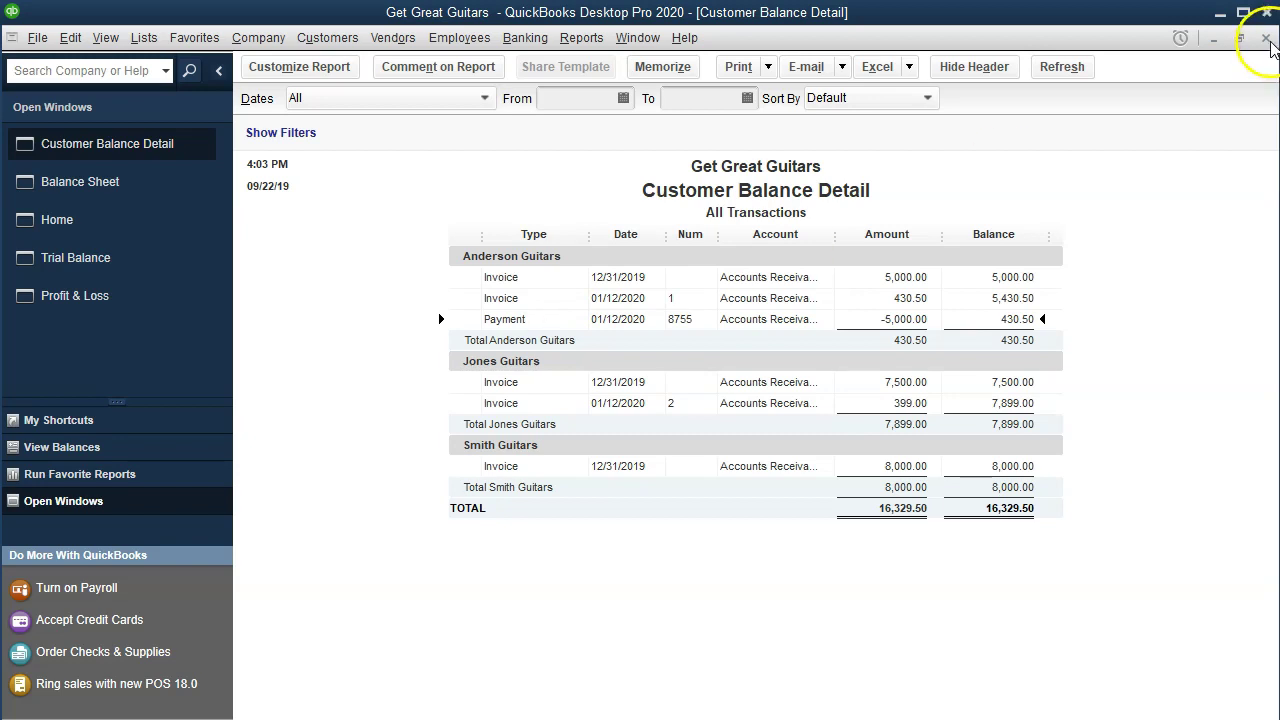
left_click(1266, 38)
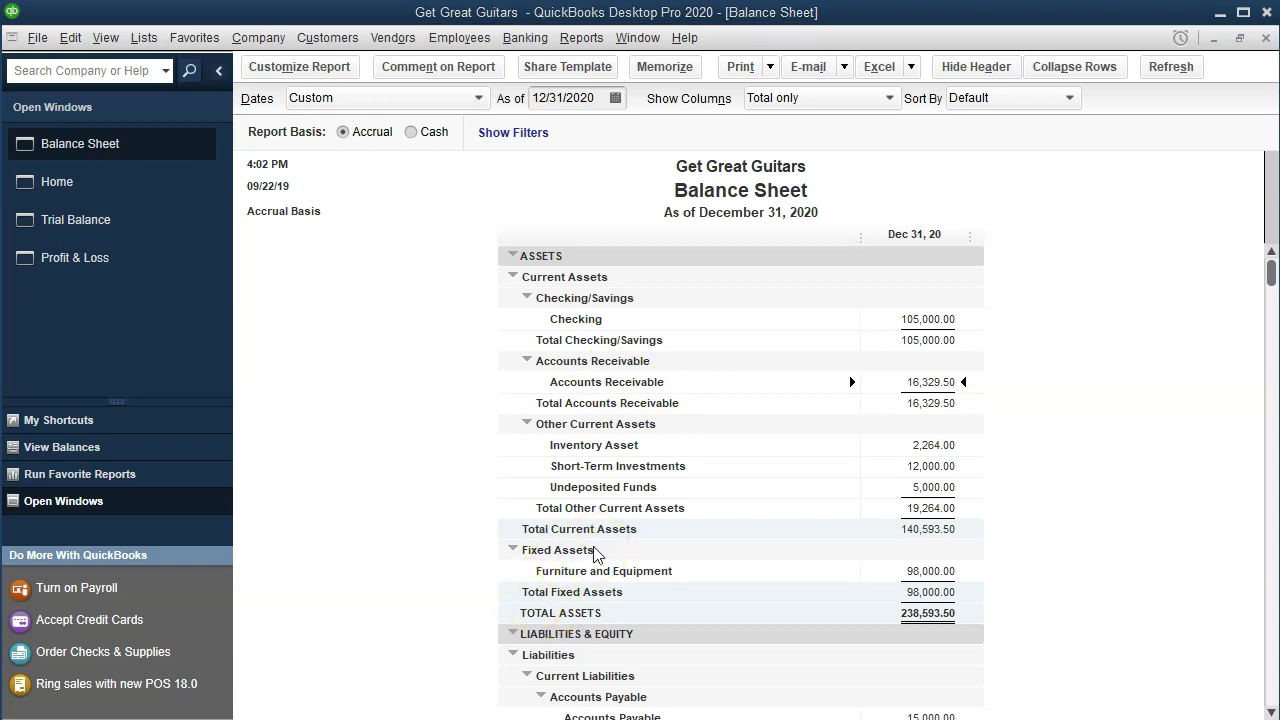
Review the Undeposited Funds and Checking balances on the Balance Sheet, and check the Profit & Loss report
left_click(935, 489)
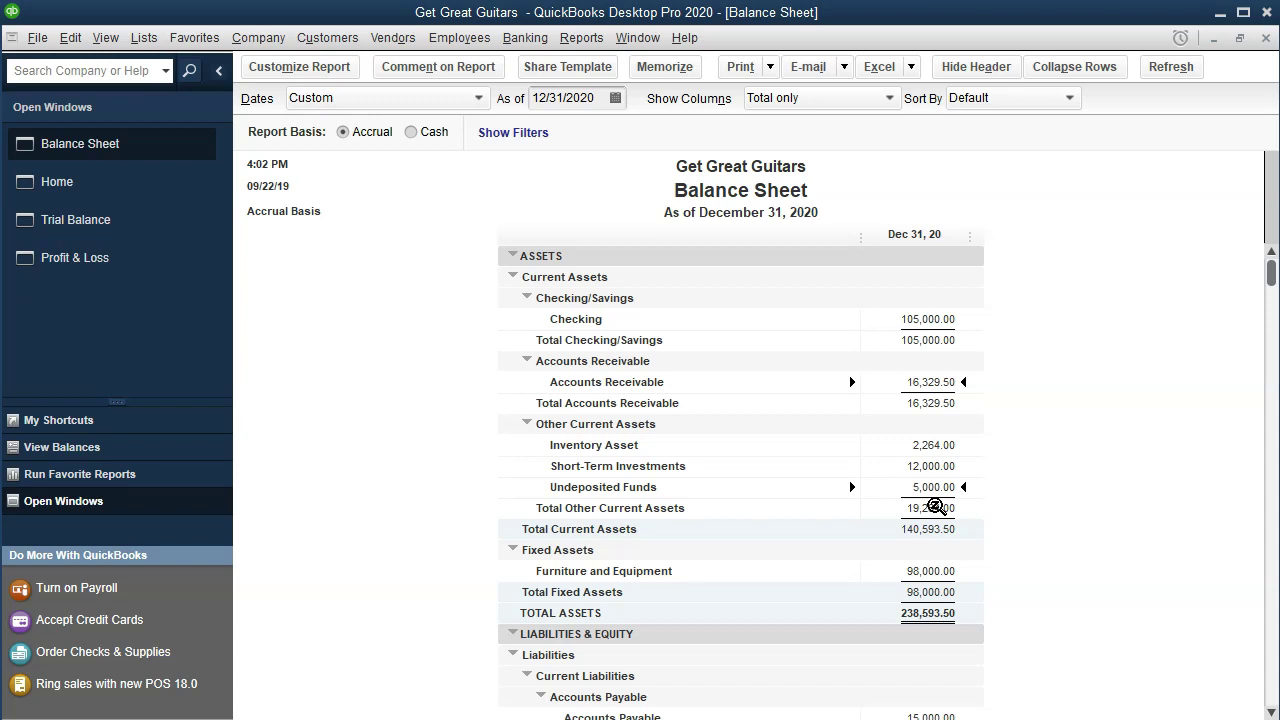
left_click(914, 318)
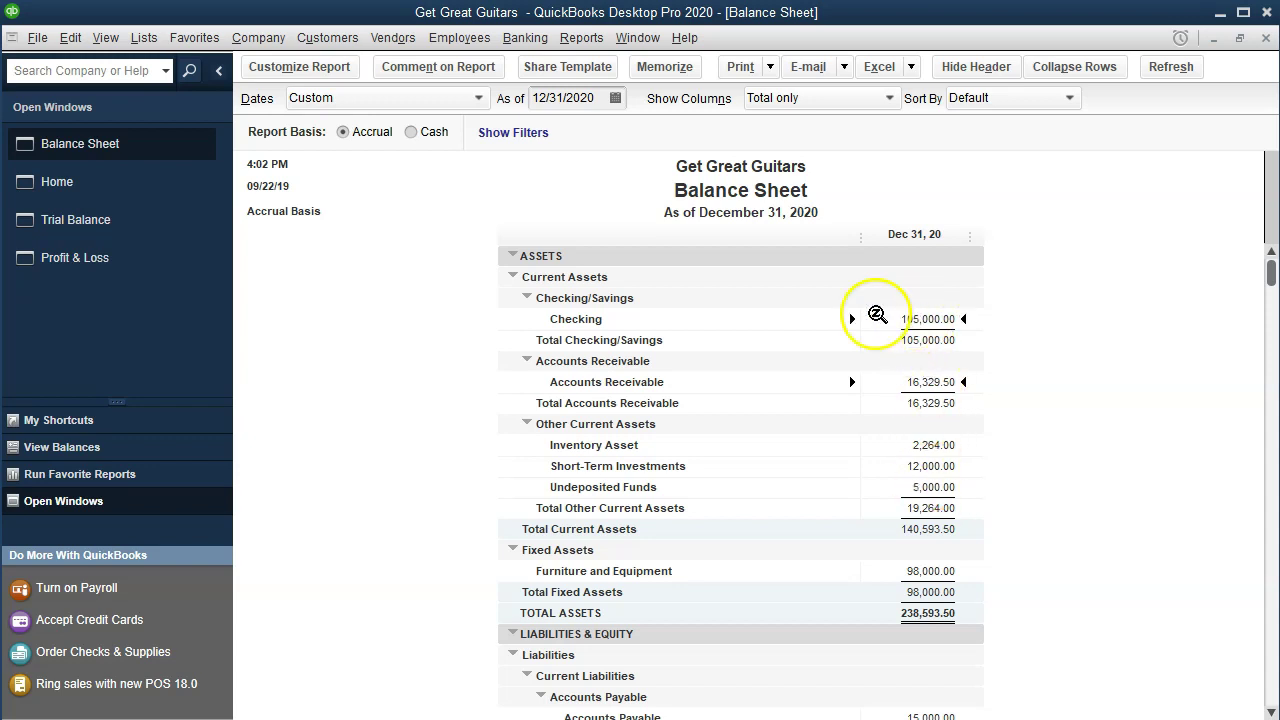
left_click(66, 258)
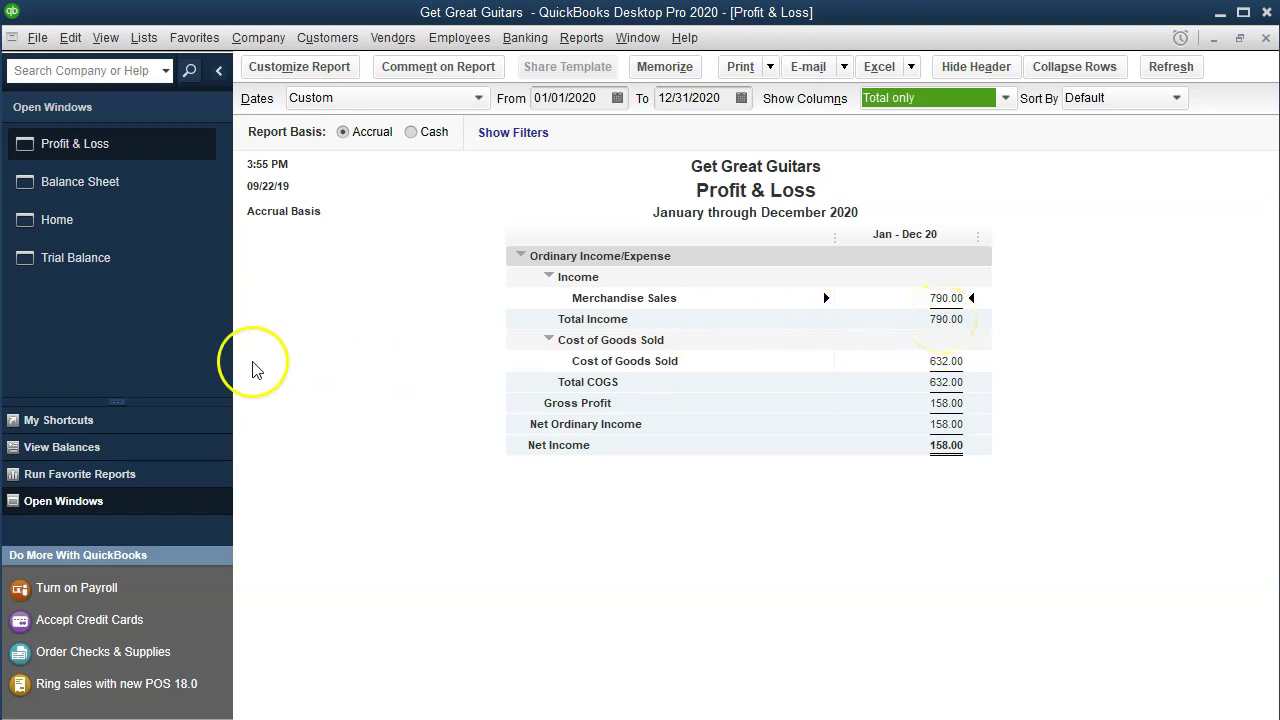
Start a new customer payment from the home page and set Jones Guitars as the customer it is received from
left_click(83, 222)
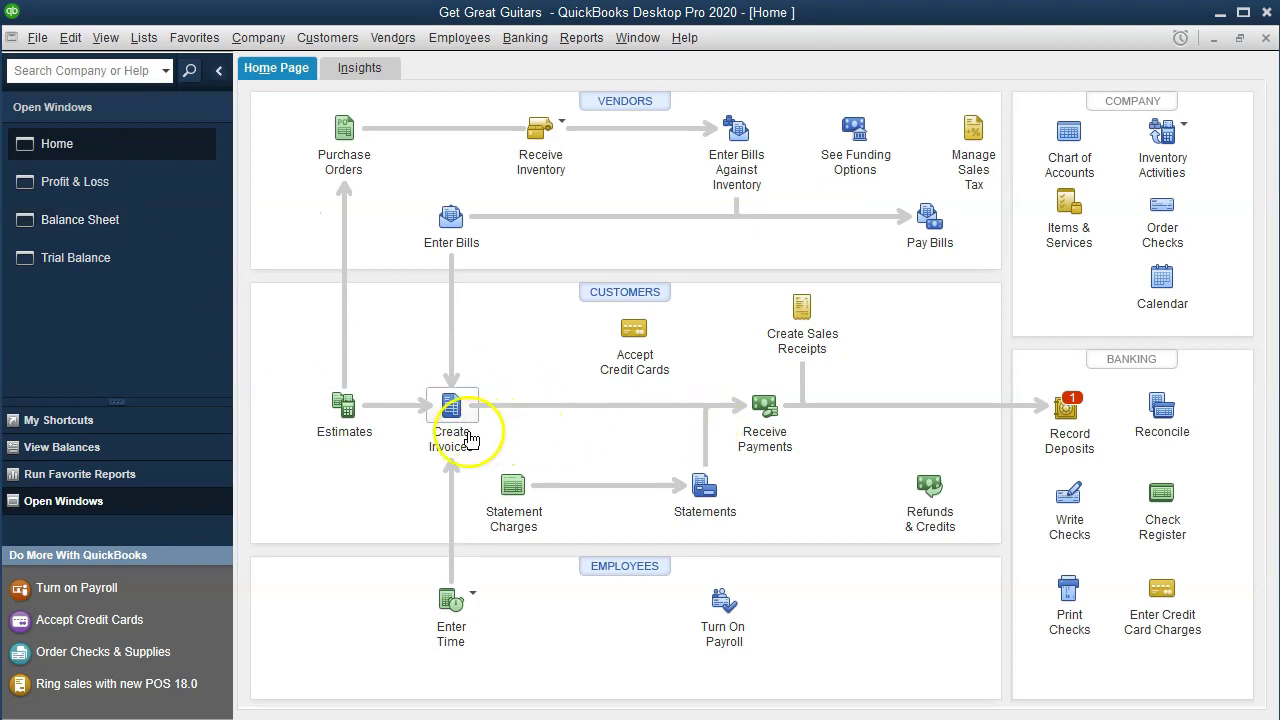
left_click(760, 418)
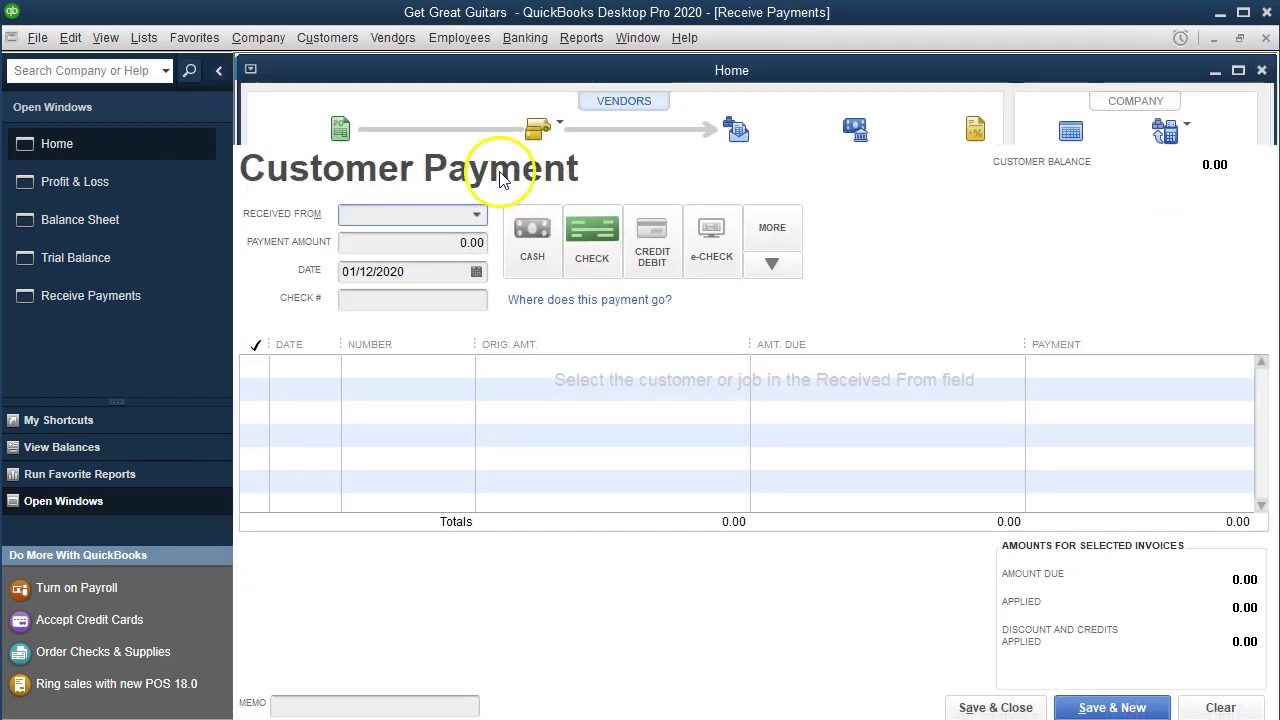
left_click(477, 217)
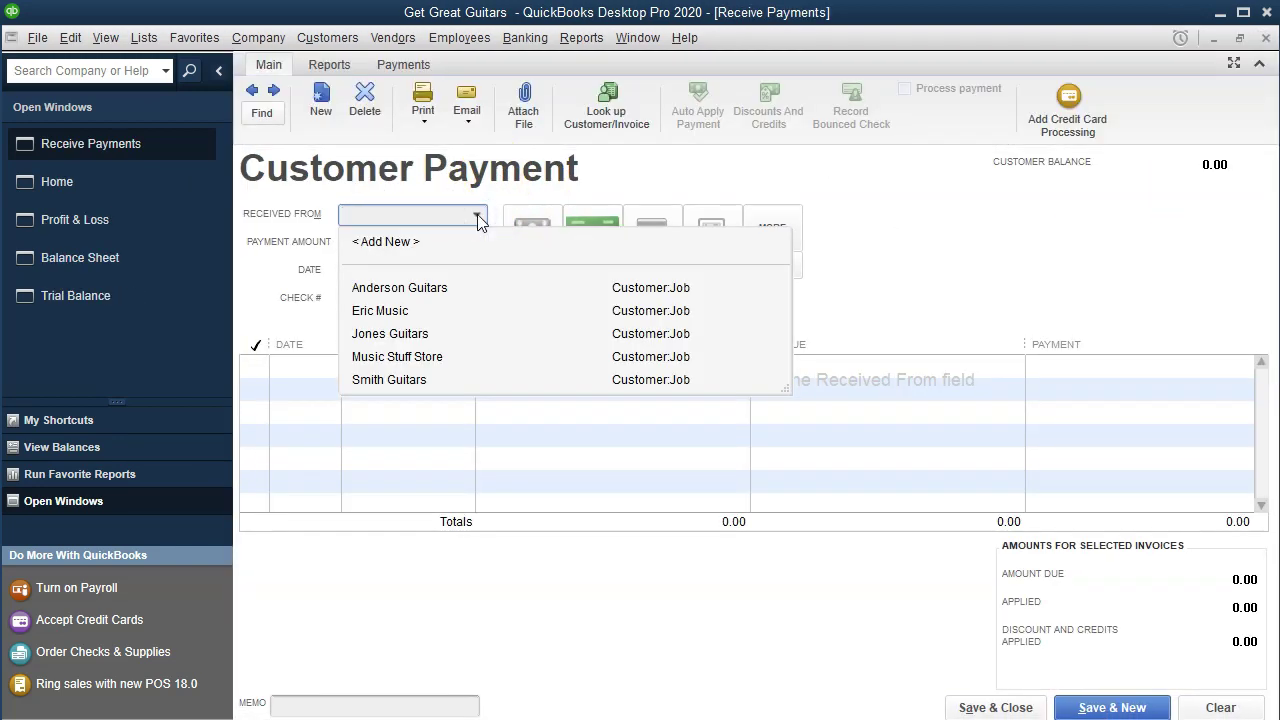
type("Jones Guitars")
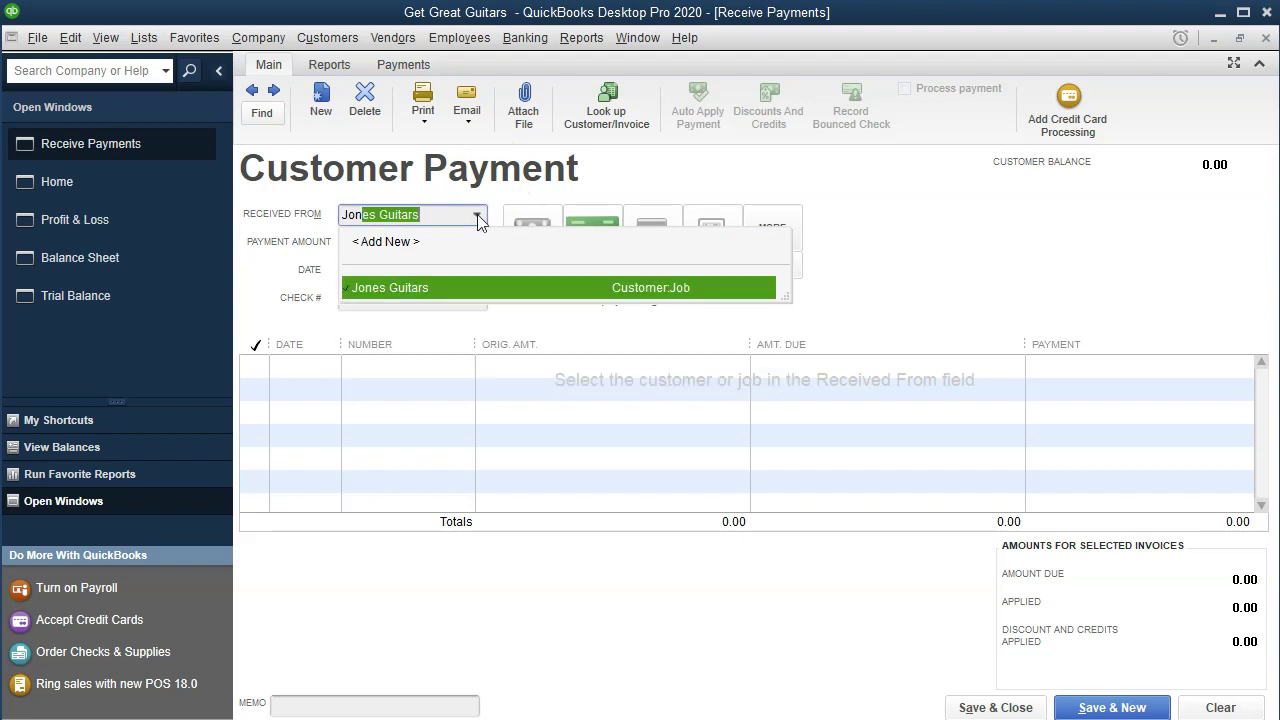
key("Tab")
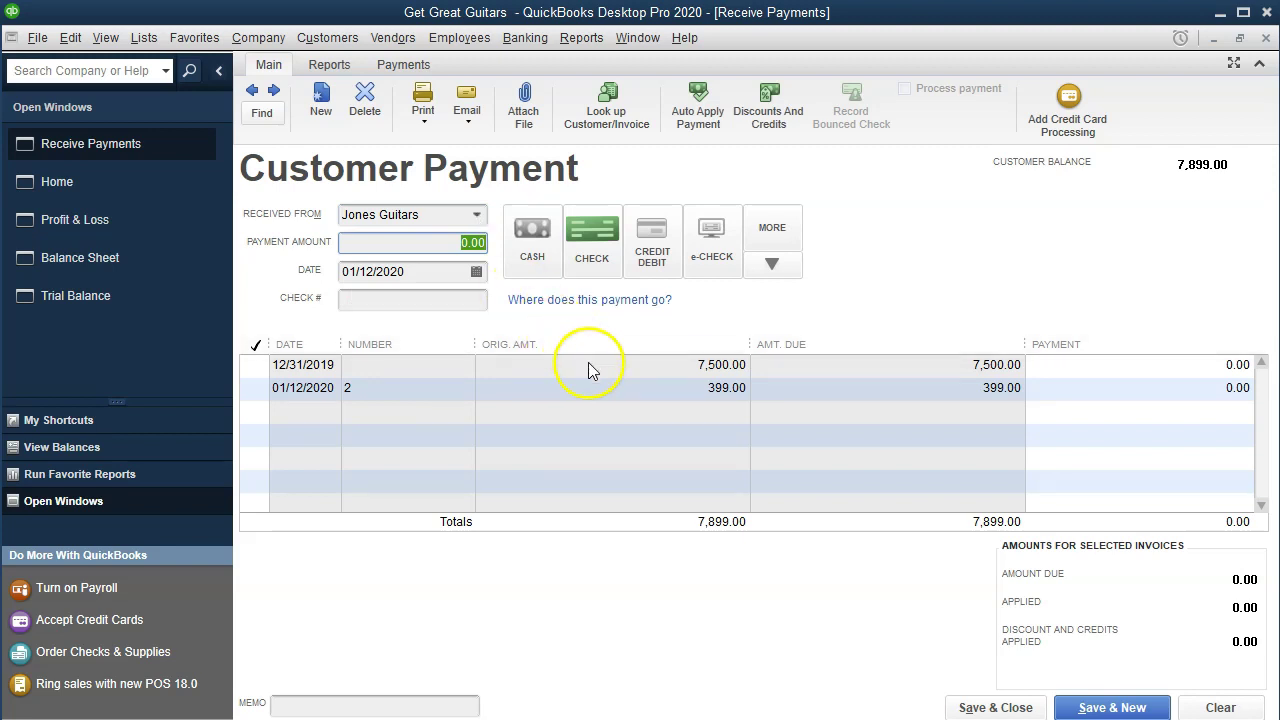
Apply a 7,500.00 payment to the 12/31/2019 invoice, keeping automatic payment calculation on and suppressing its message in future
left_click(670, 373)
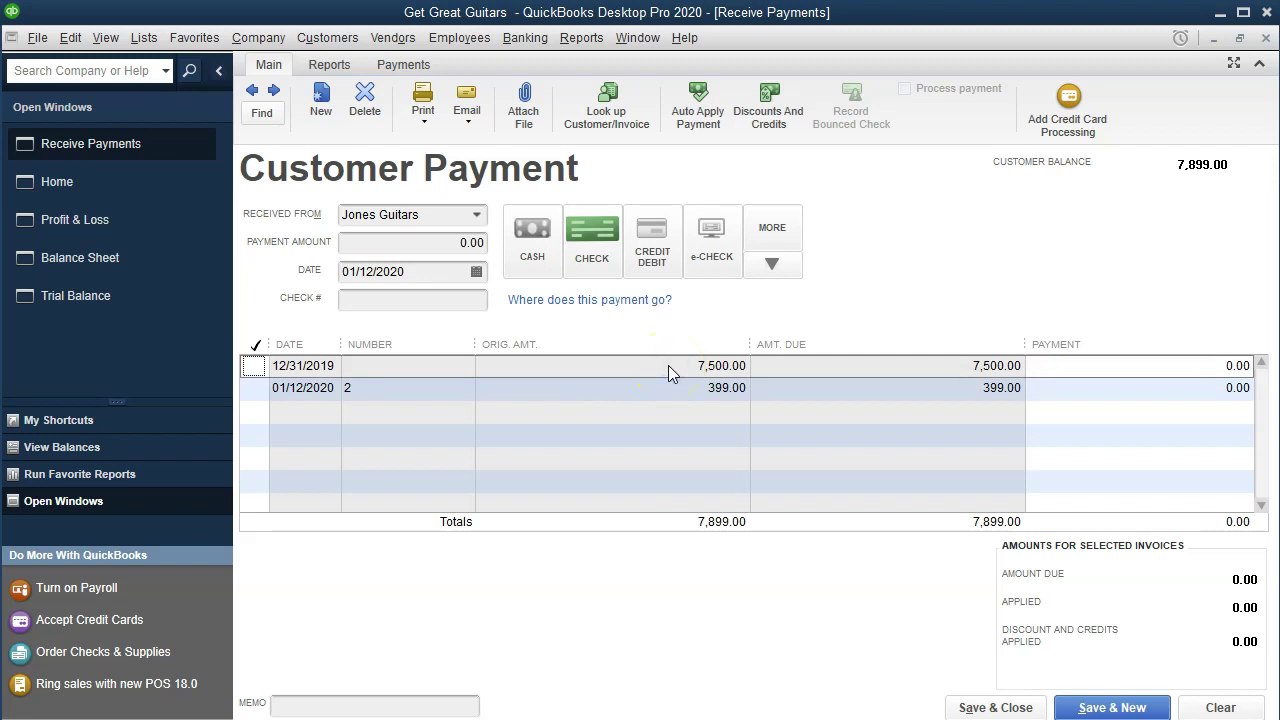
left_click(254, 366)
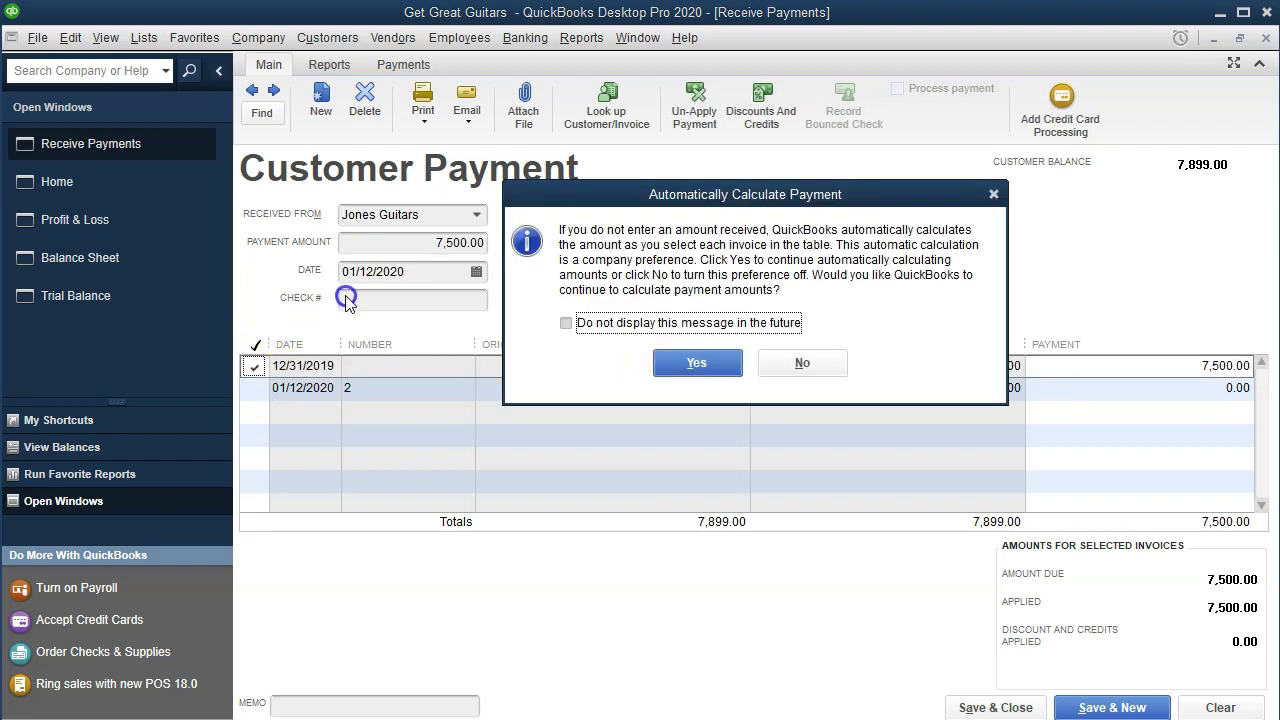
left_click(566, 323)
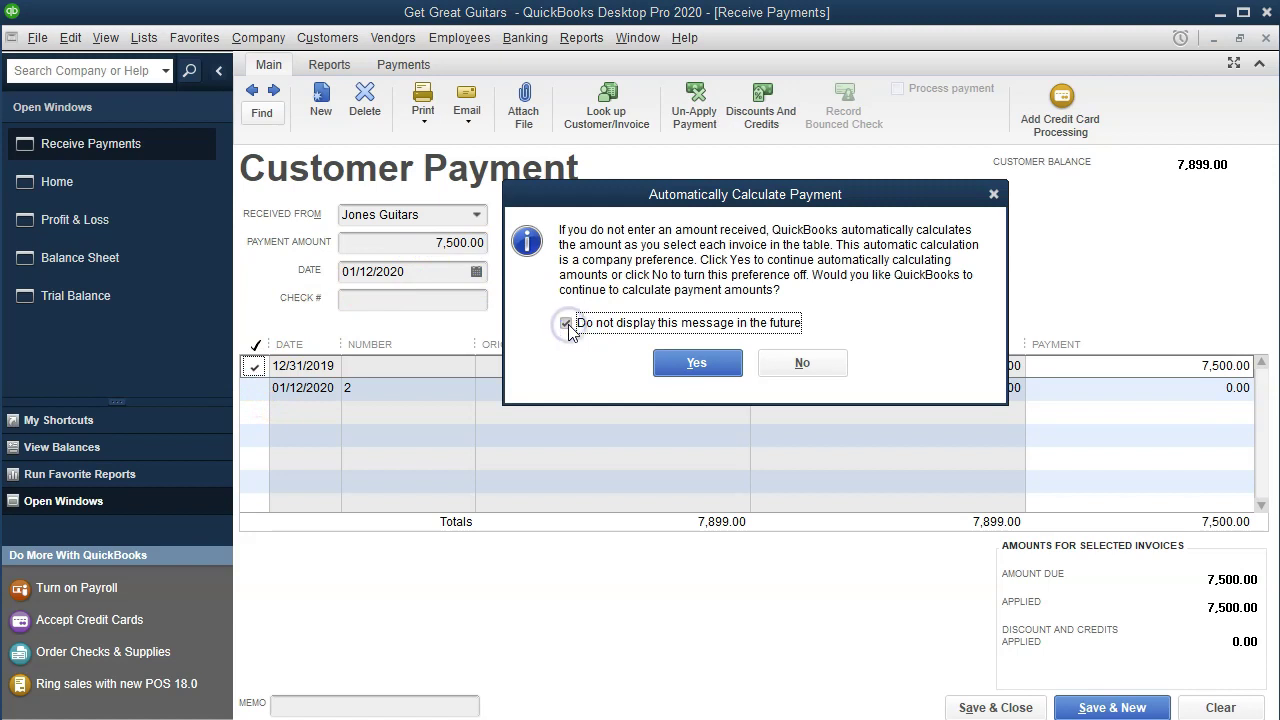
left_click(697, 366)
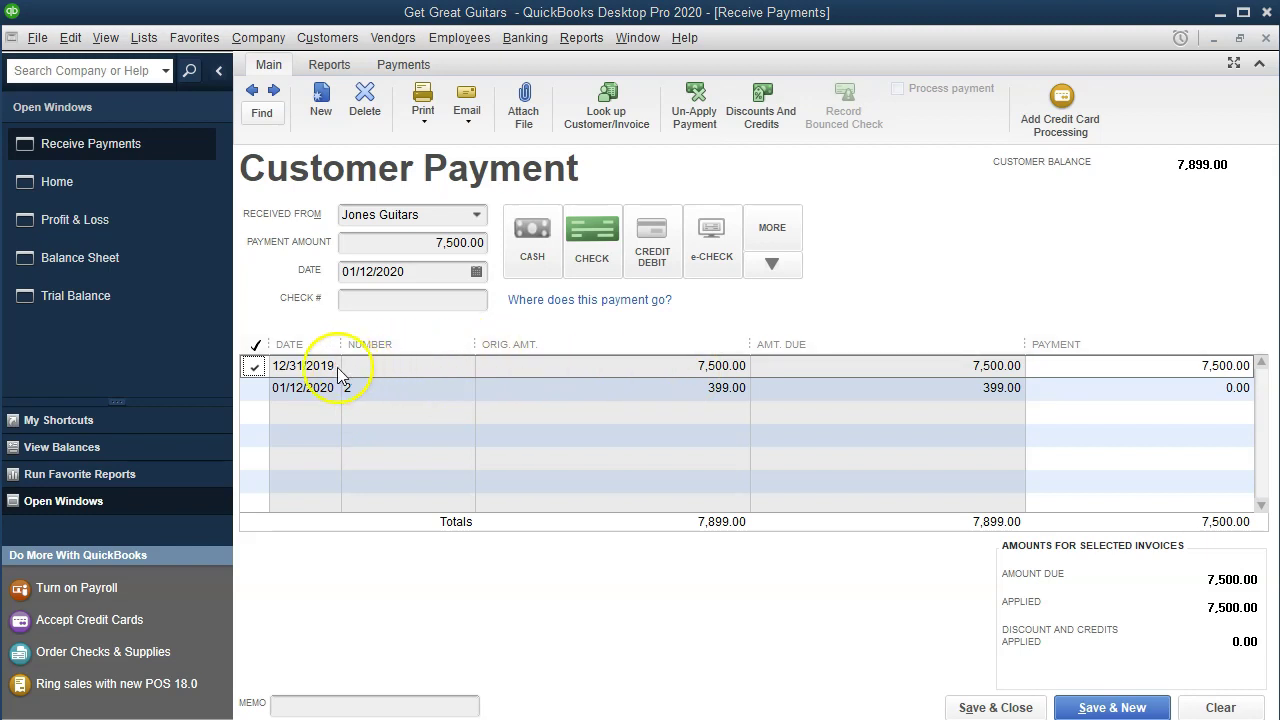
Check the opening balance invoice behind the 12/31/2019 line, close it, and save and close the Jones Guitars payment
double_click(298, 368)
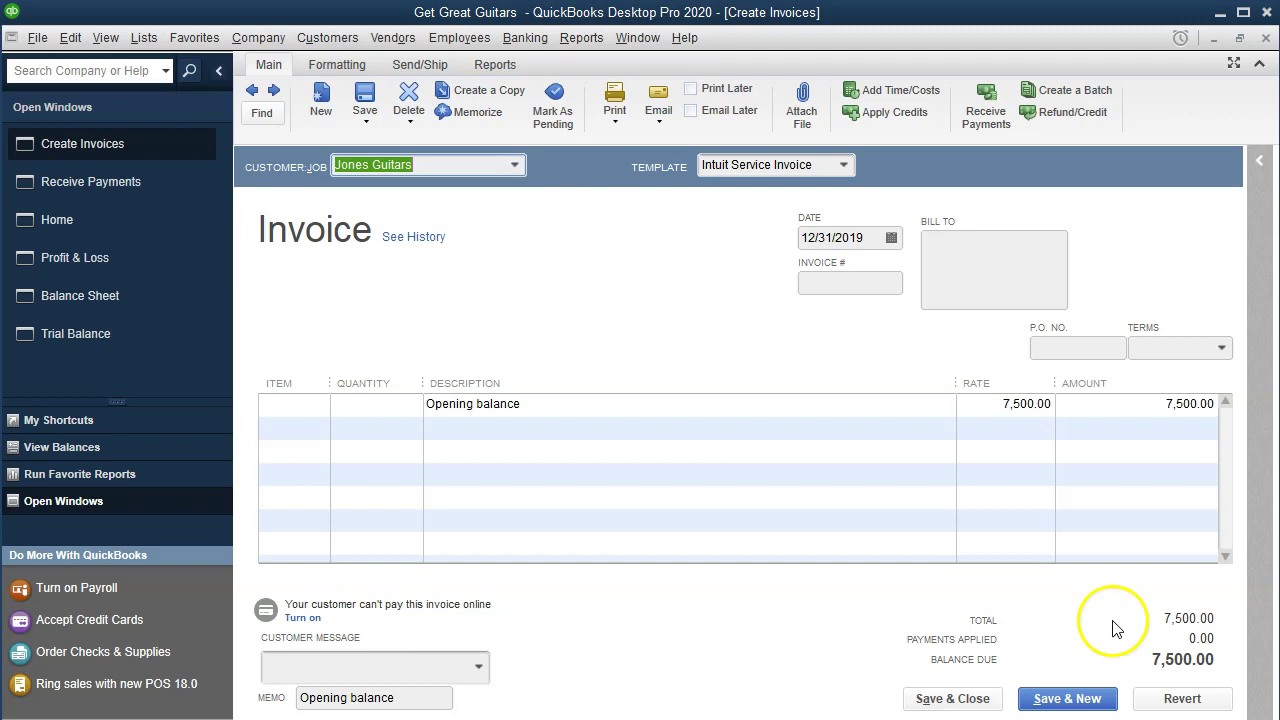
left_click(1266, 40)
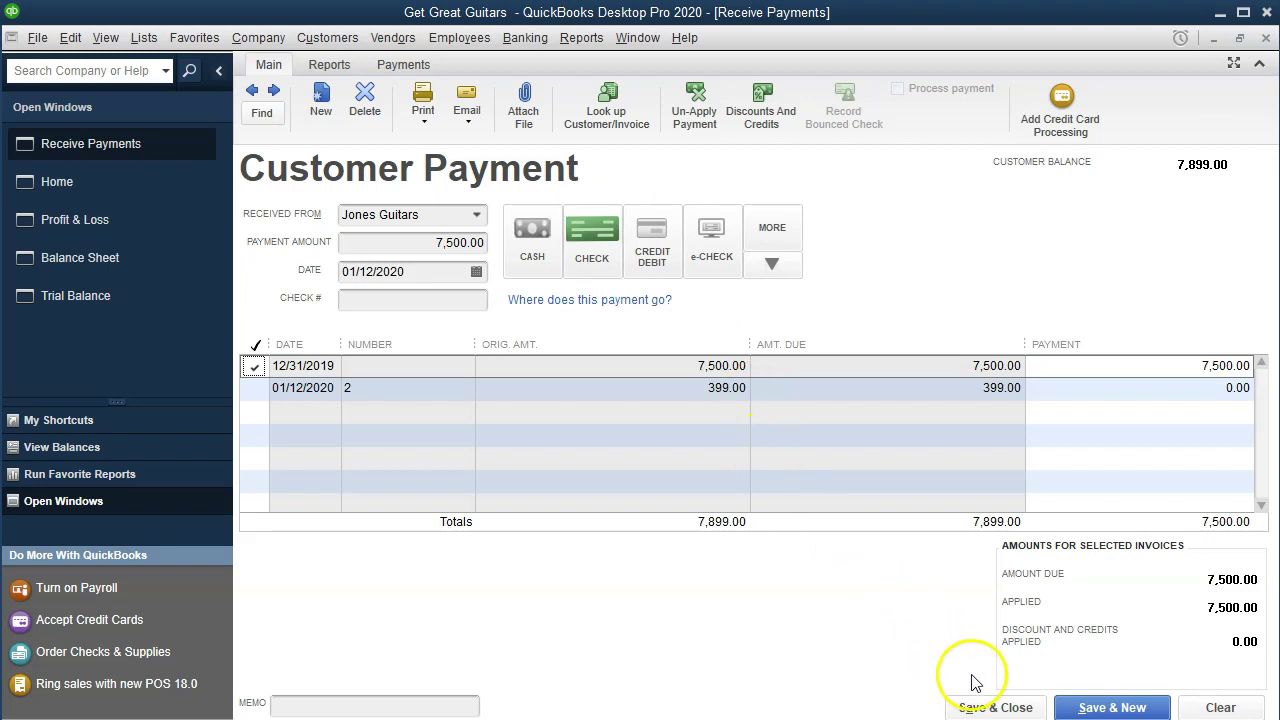
left_click(1025, 707)
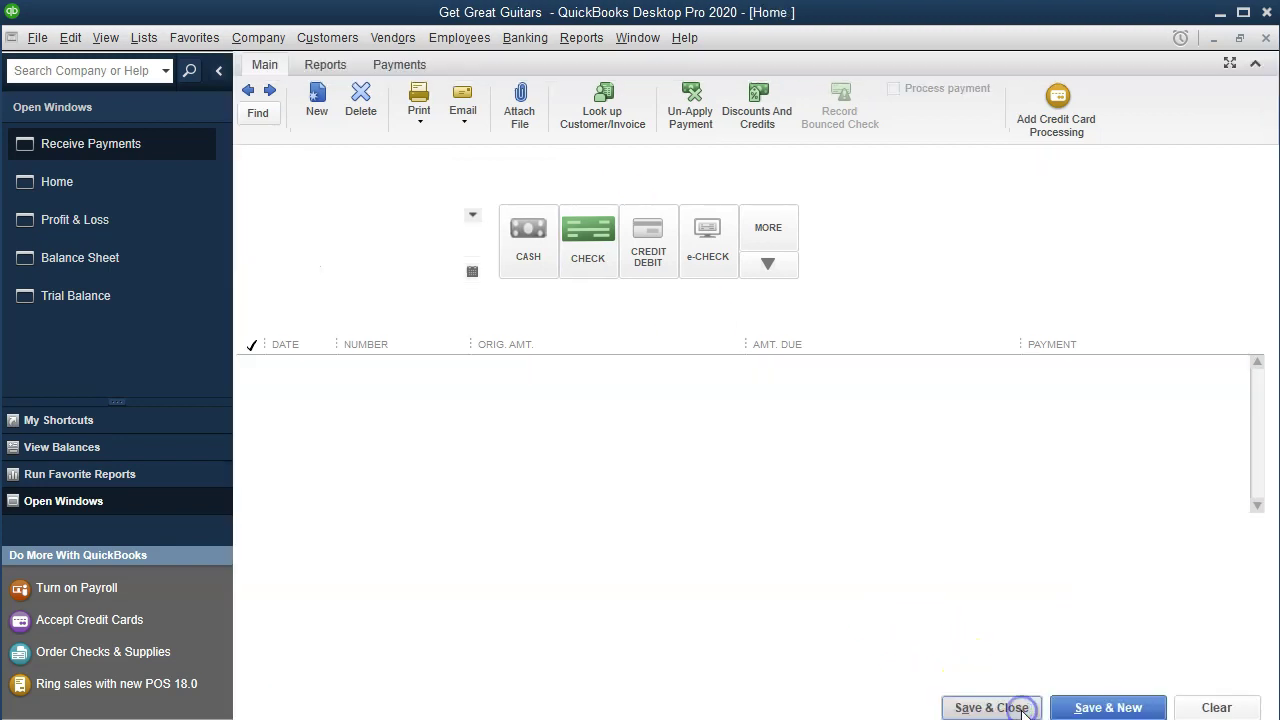
Trace the Balance Sheet's Accounts Receivable balance to the Jones Guitars payment, and close the transaction report
left_click(109, 222)
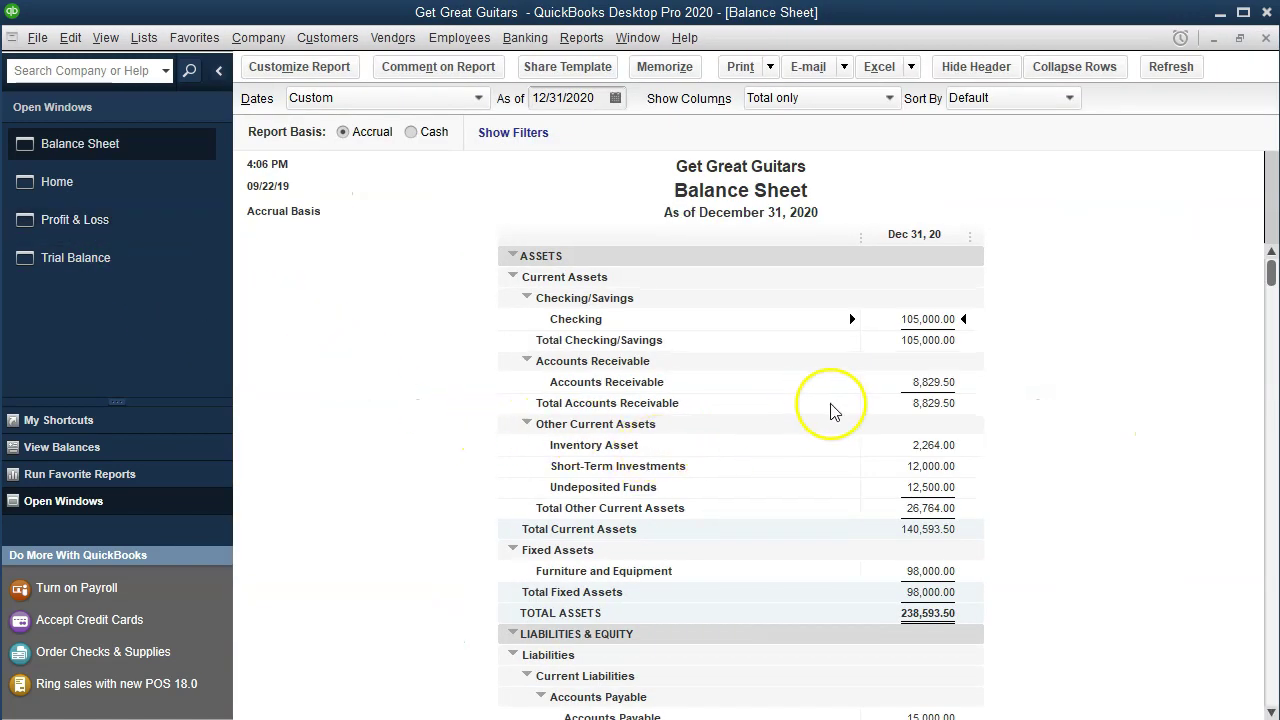
double_click(946, 381)
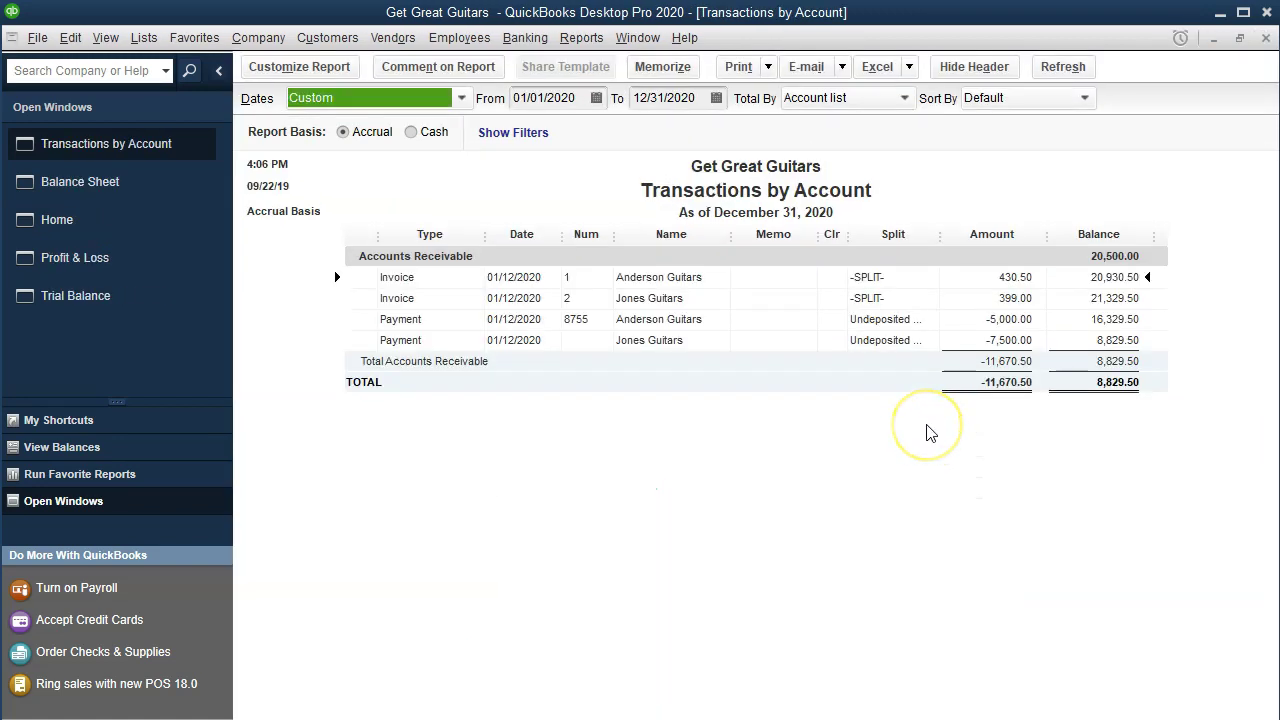
left_click(1005, 340)
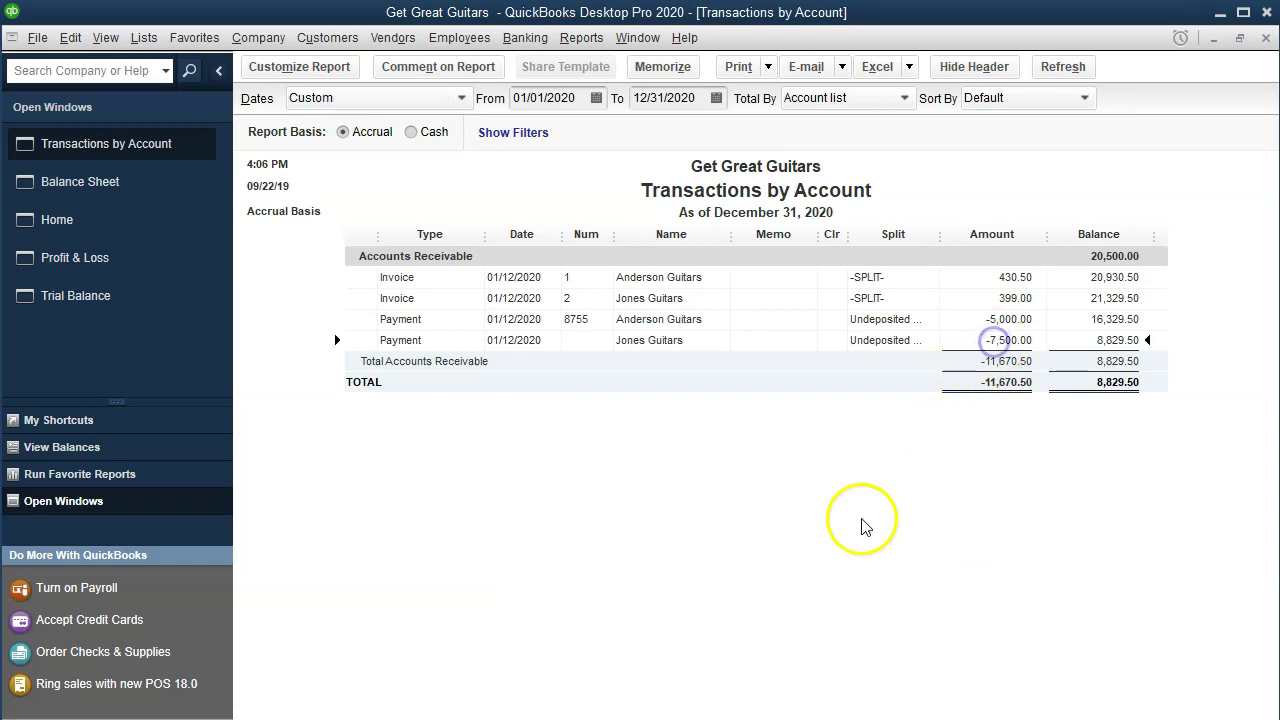
left_click(1266, 37)
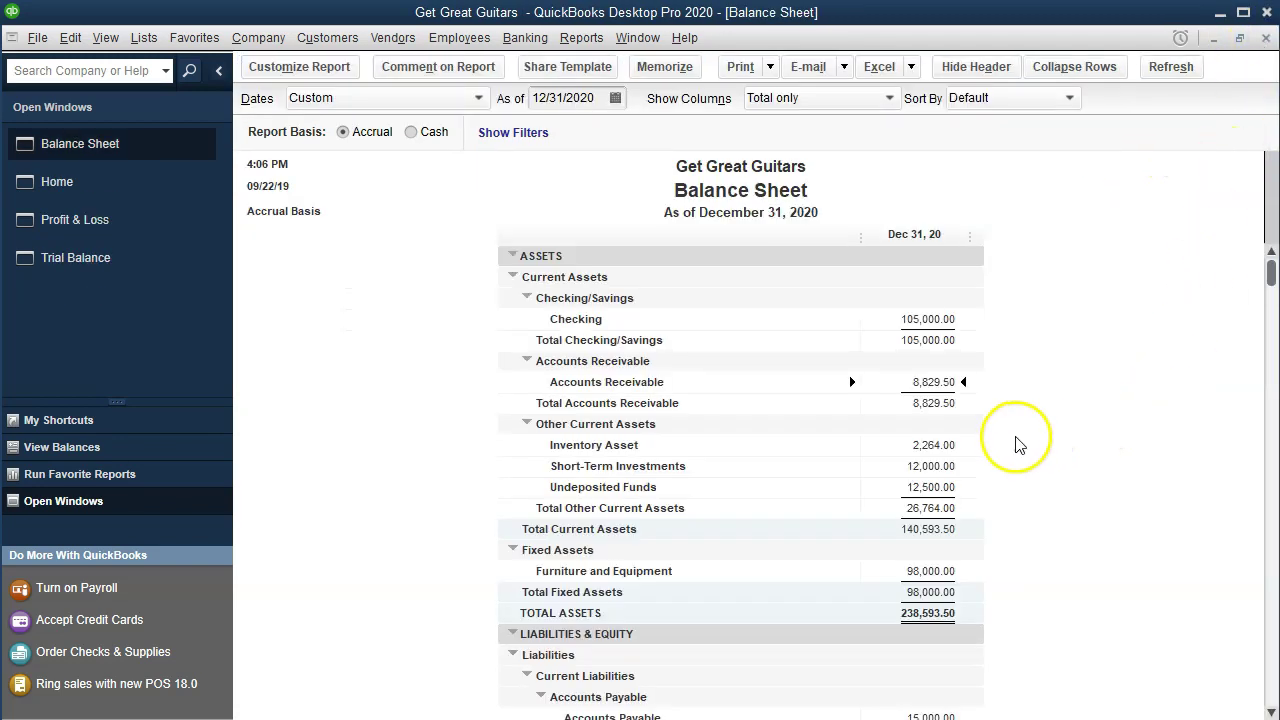
Review the Anderson Guitars and Jones Guitars payments behind the Undeposited Funds balance, and close the transaction report
double_click(938, 490)
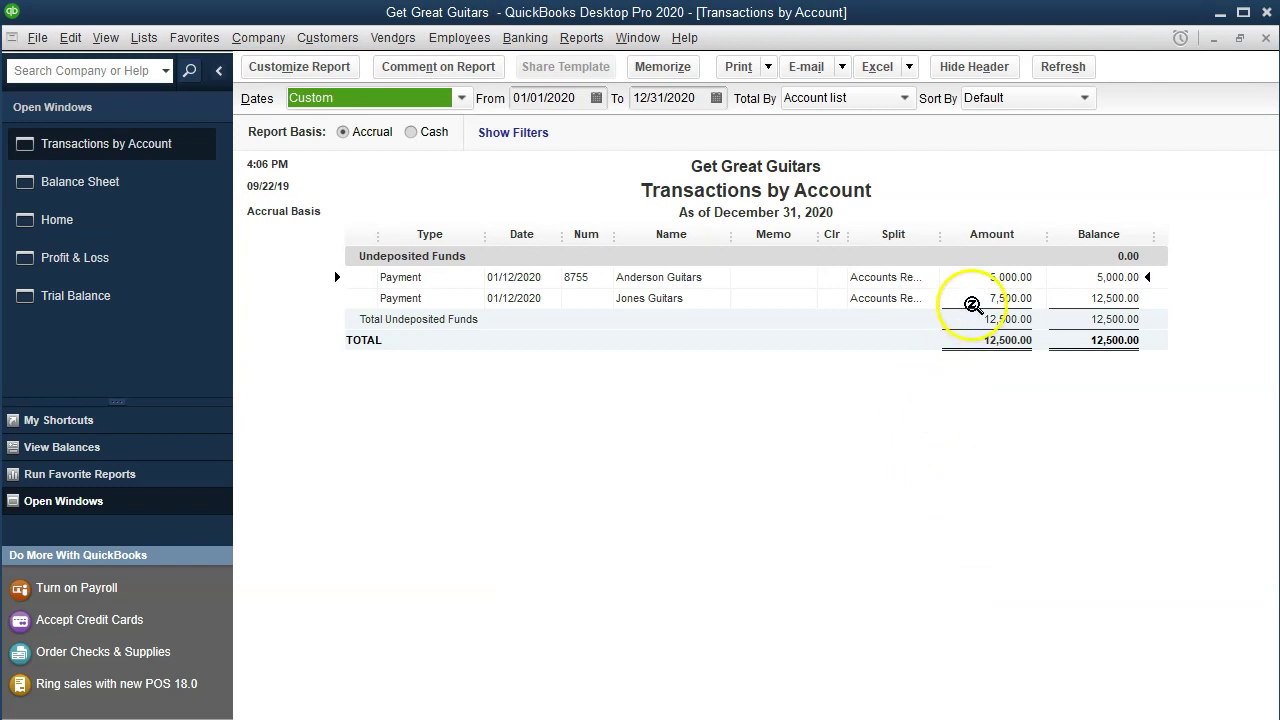
left_click(1266, 37)
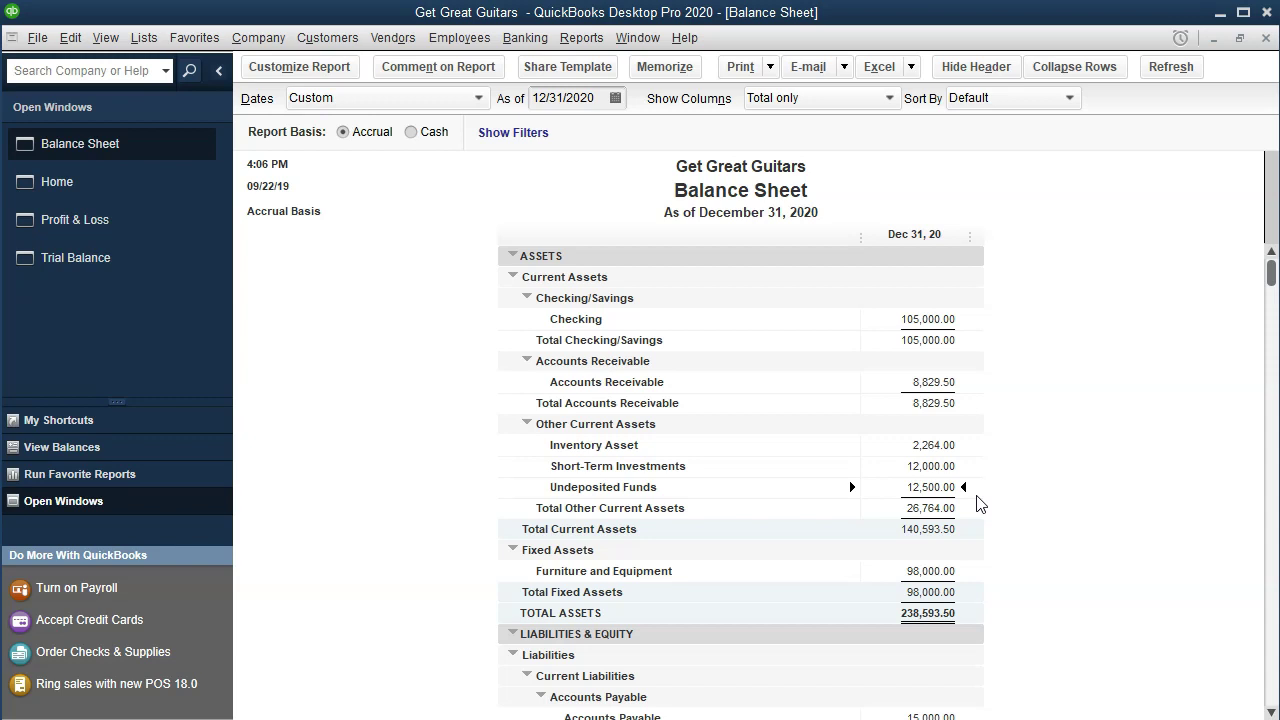
left_click(198, 512)
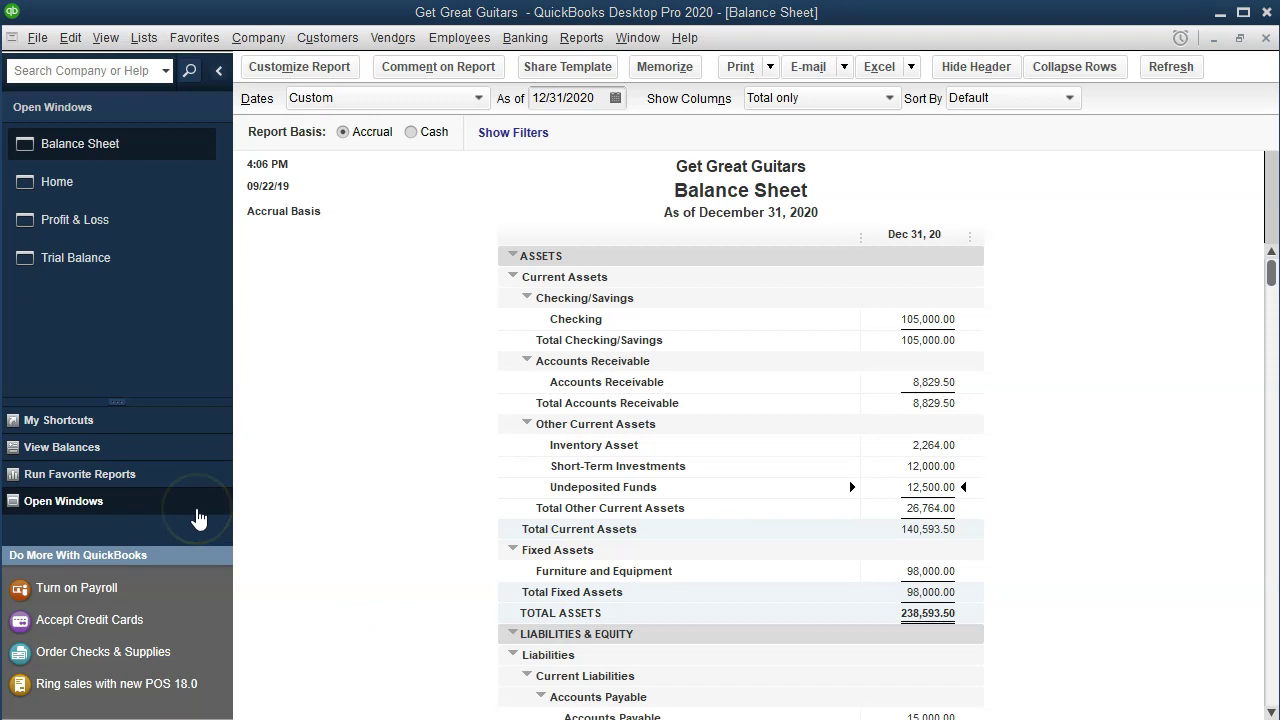
Start a new customer payment from the home page and set Smith Guitars as the customer it is received from
left_click(83, 202)
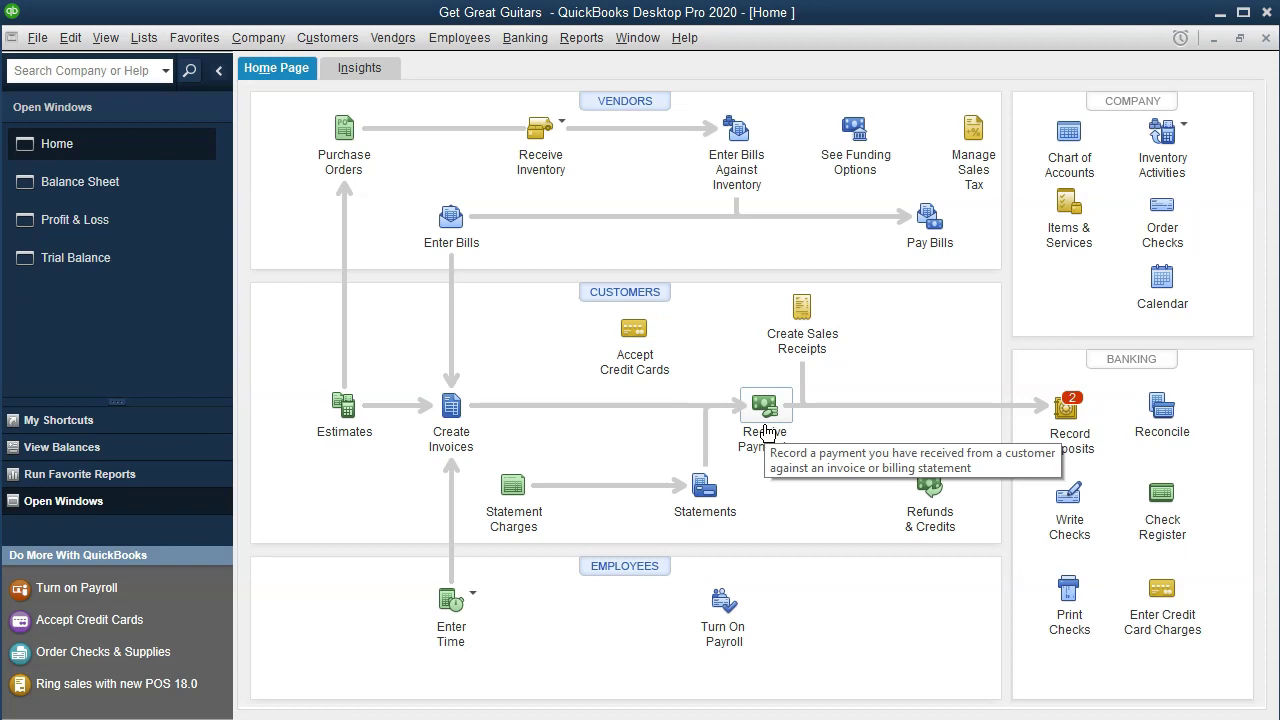
left_click(765, 432)
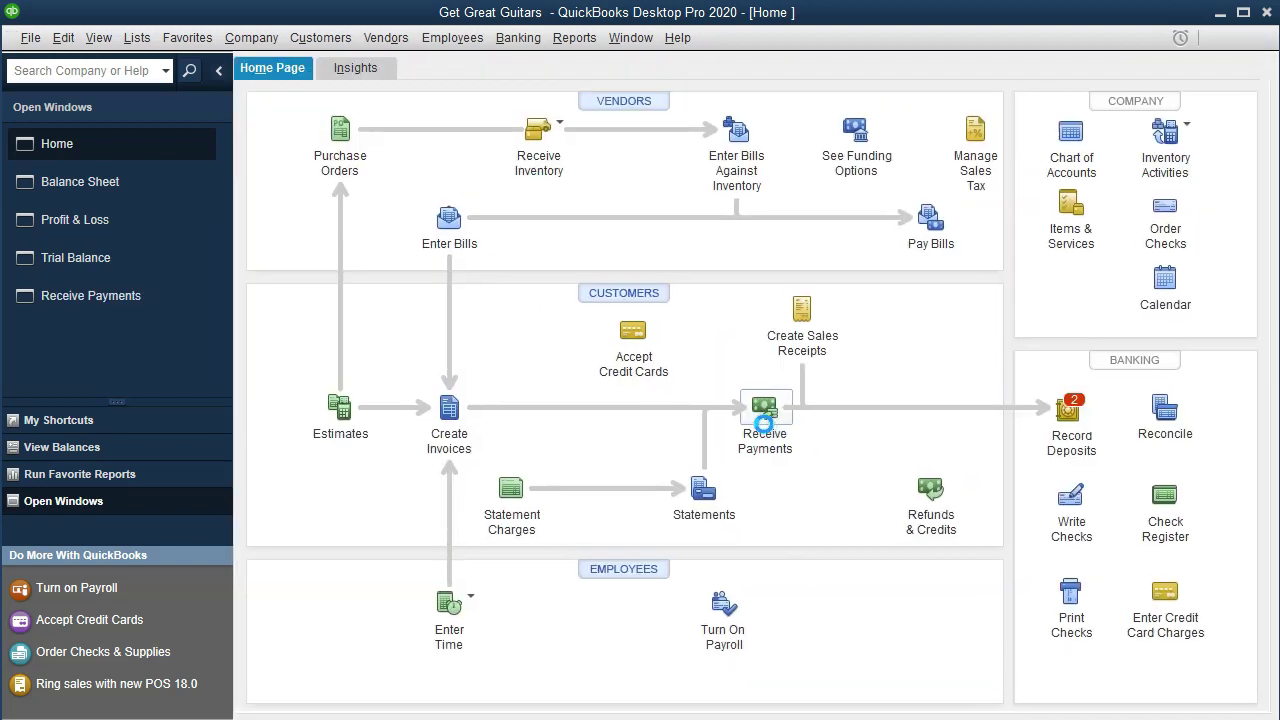
left_click(478, 217)
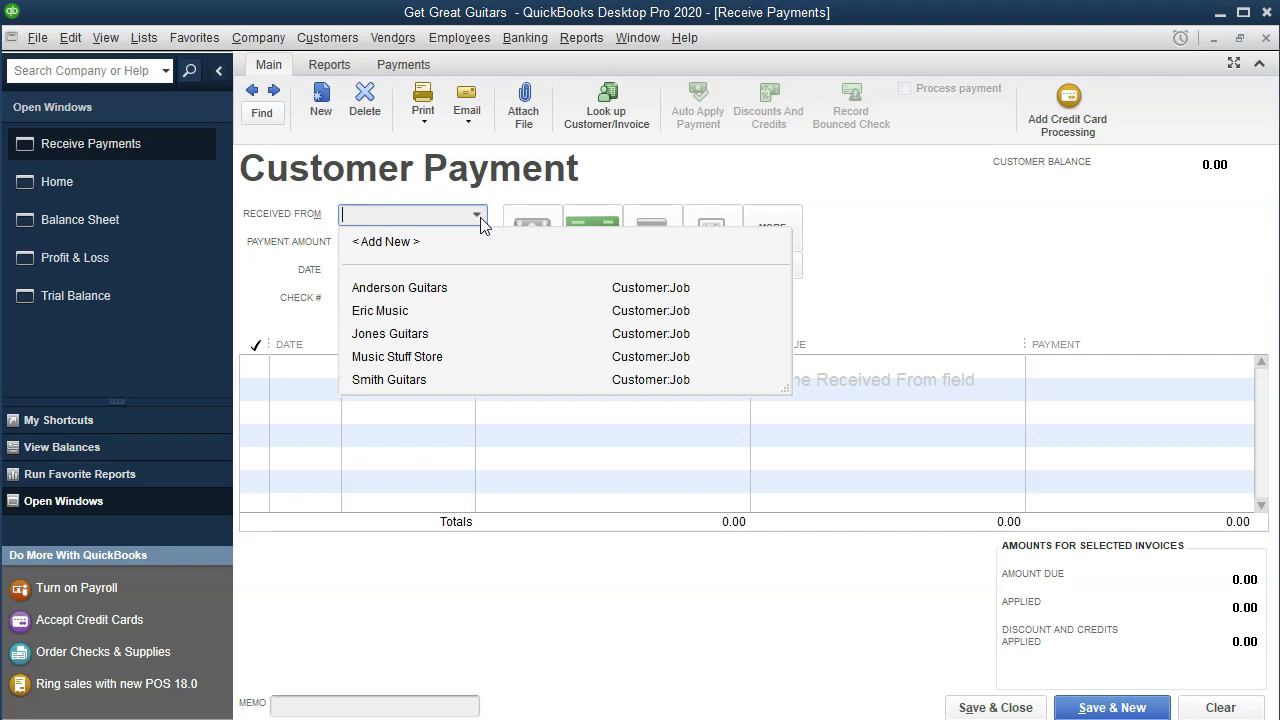
type("Smith Guitars")
key("Tab")
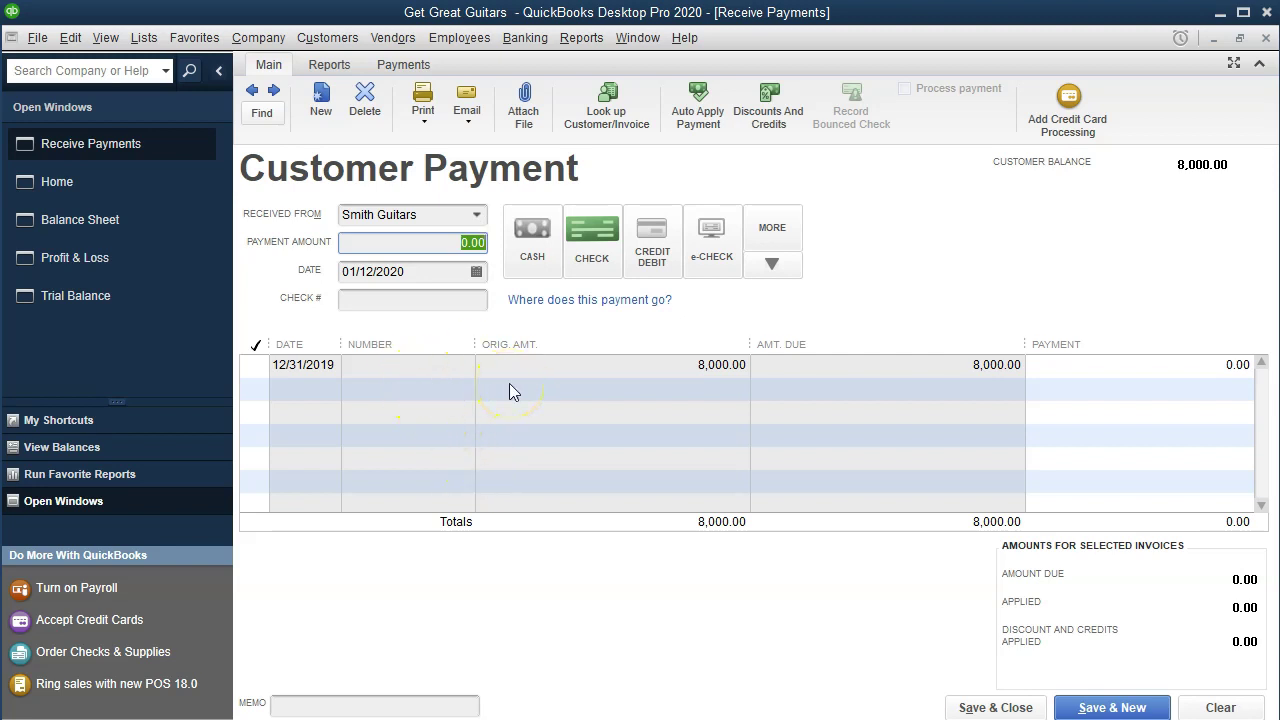
Apply an 8,000.00 payment to the Smith Guitars invoice dated 12/31/2019, and save and close the payment
left_click(256, 368)
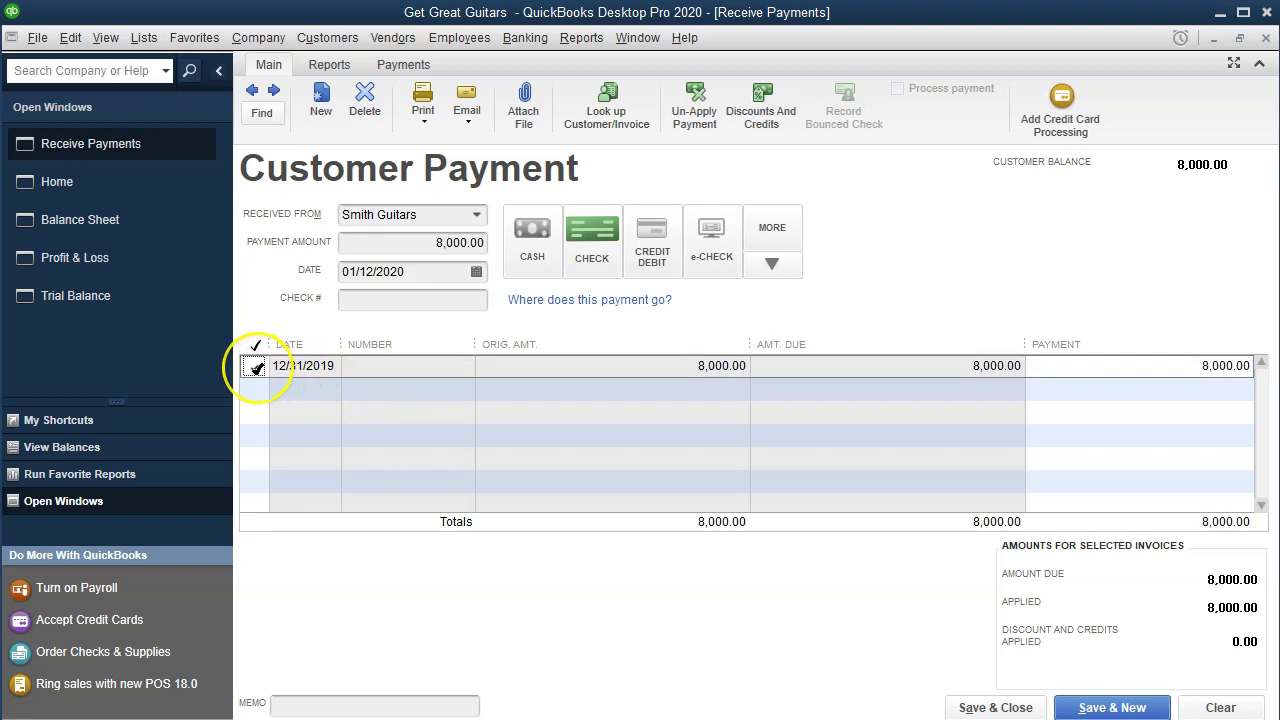
left_click(404, 243)
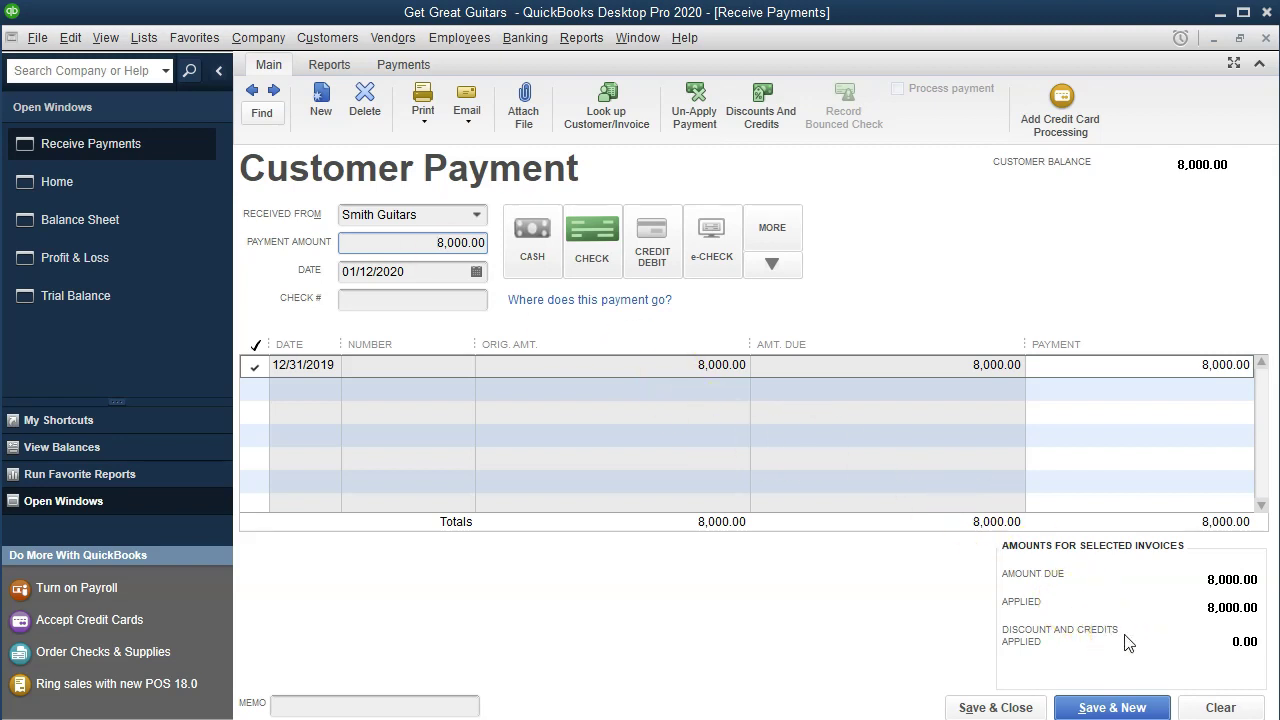
key("Tab")
key("Tab")
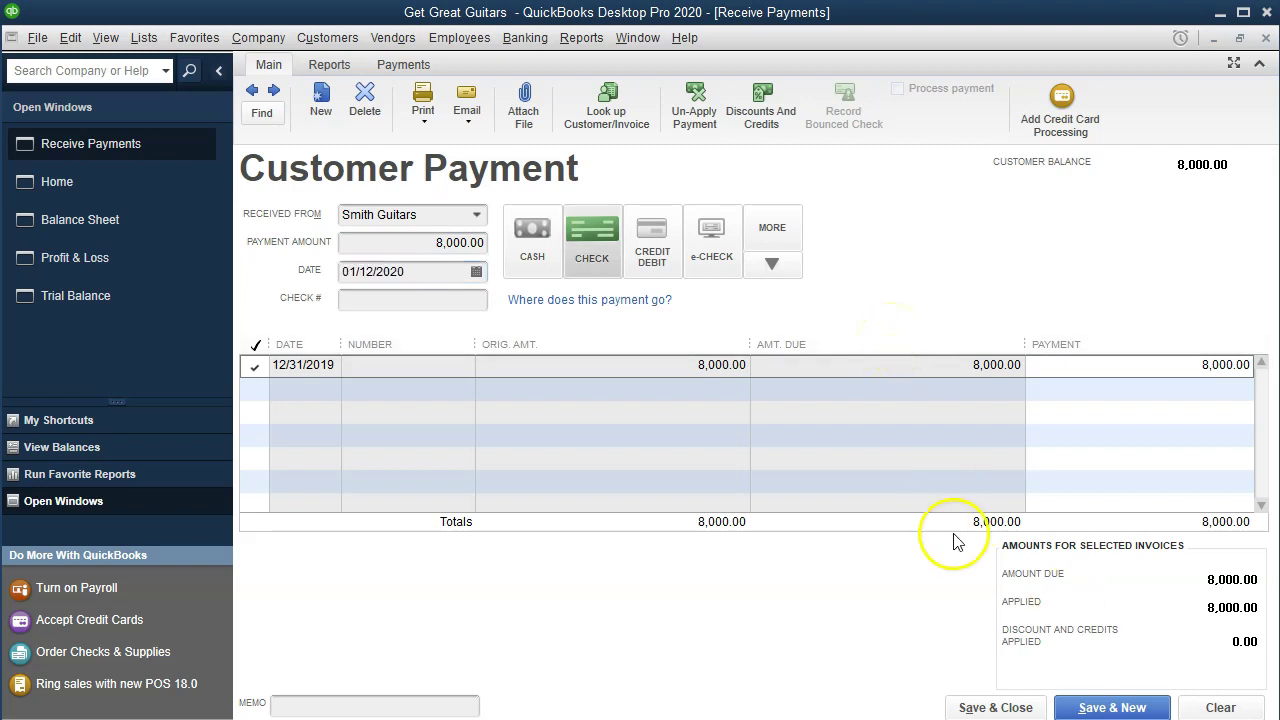
left_click(1013, 710)
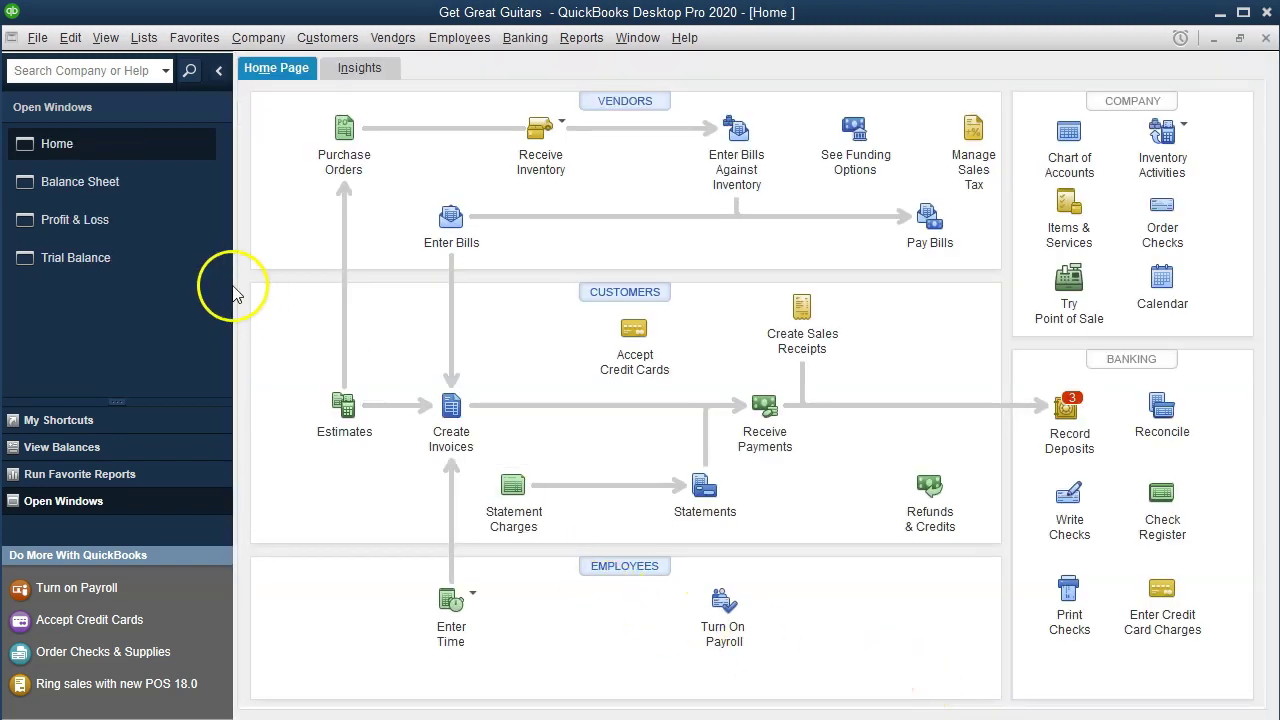
Trace the Balance Sheet's Accounts Receivable balance to the Smith Guitars payment, and close the transaction report
left_click(107, 187)
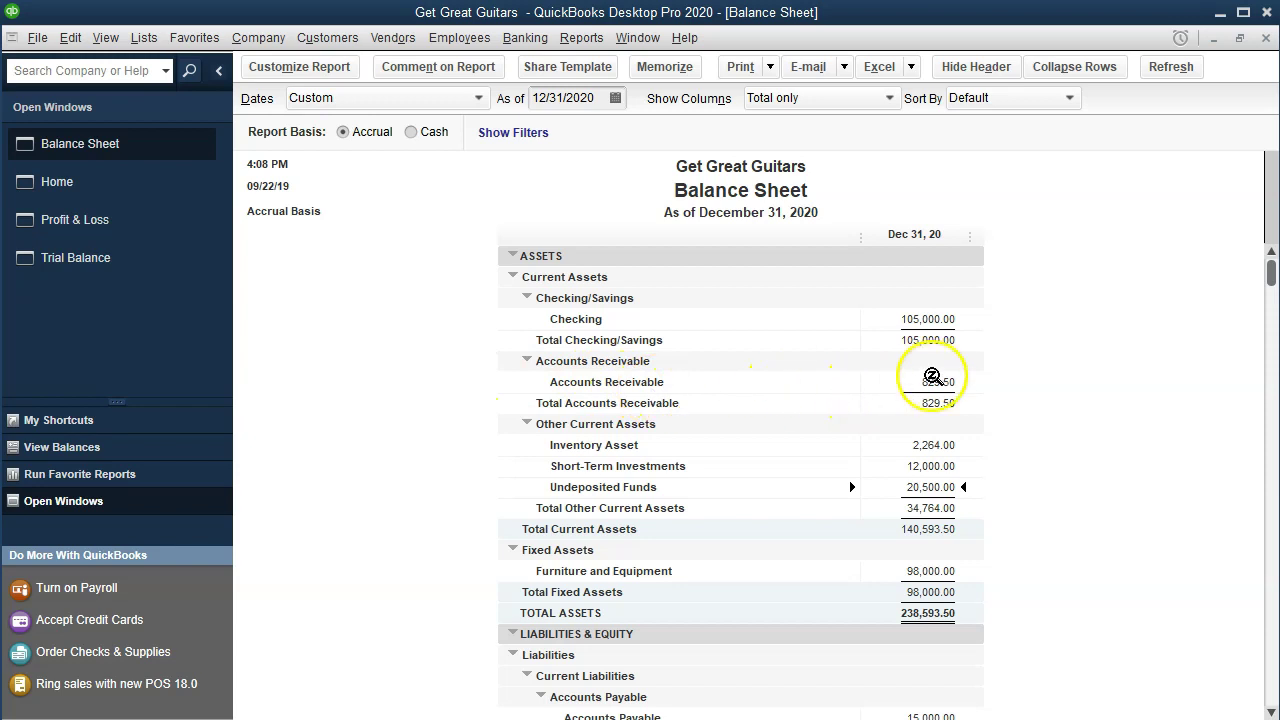
double_click(926, 381)
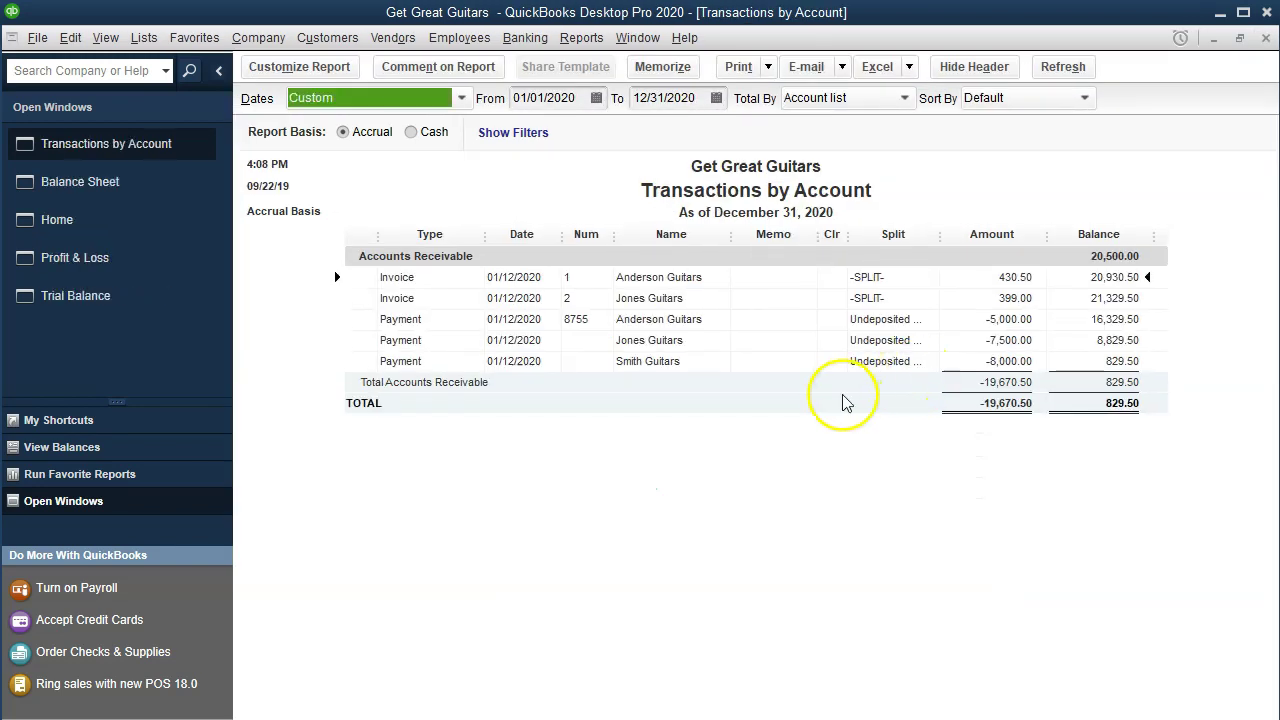
left_click(966, 362)
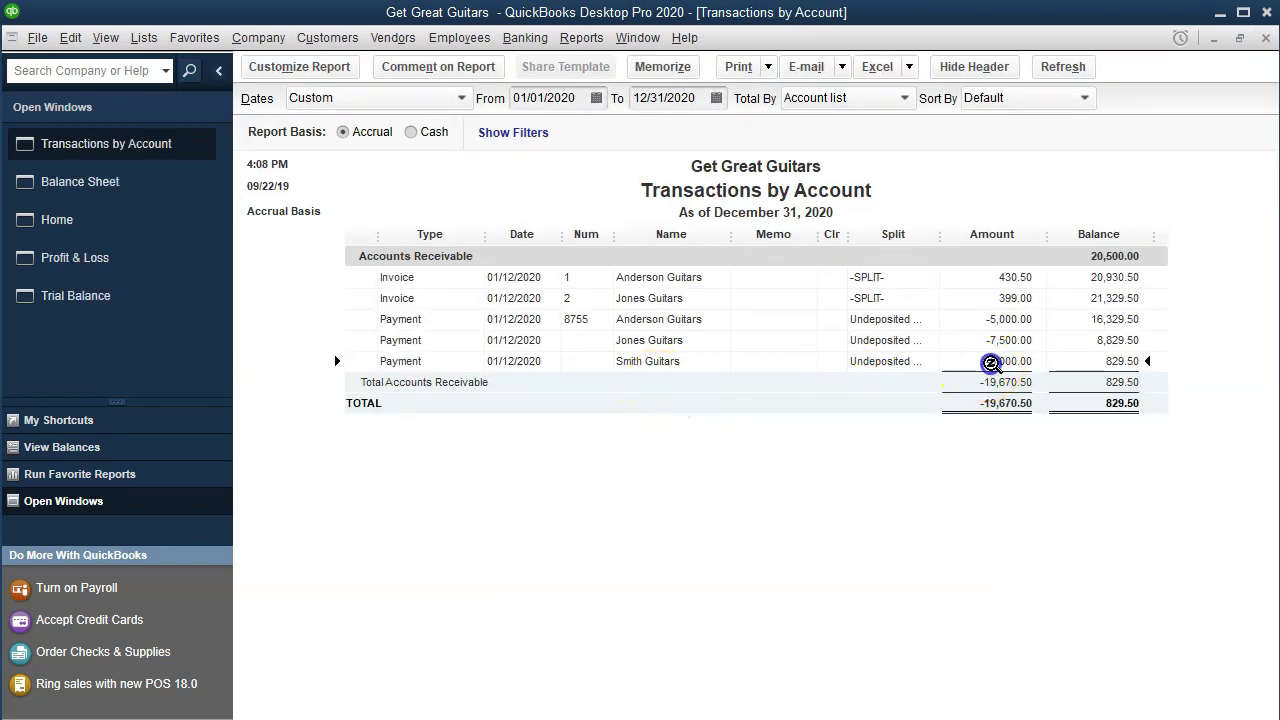
left_click(1266, 38)
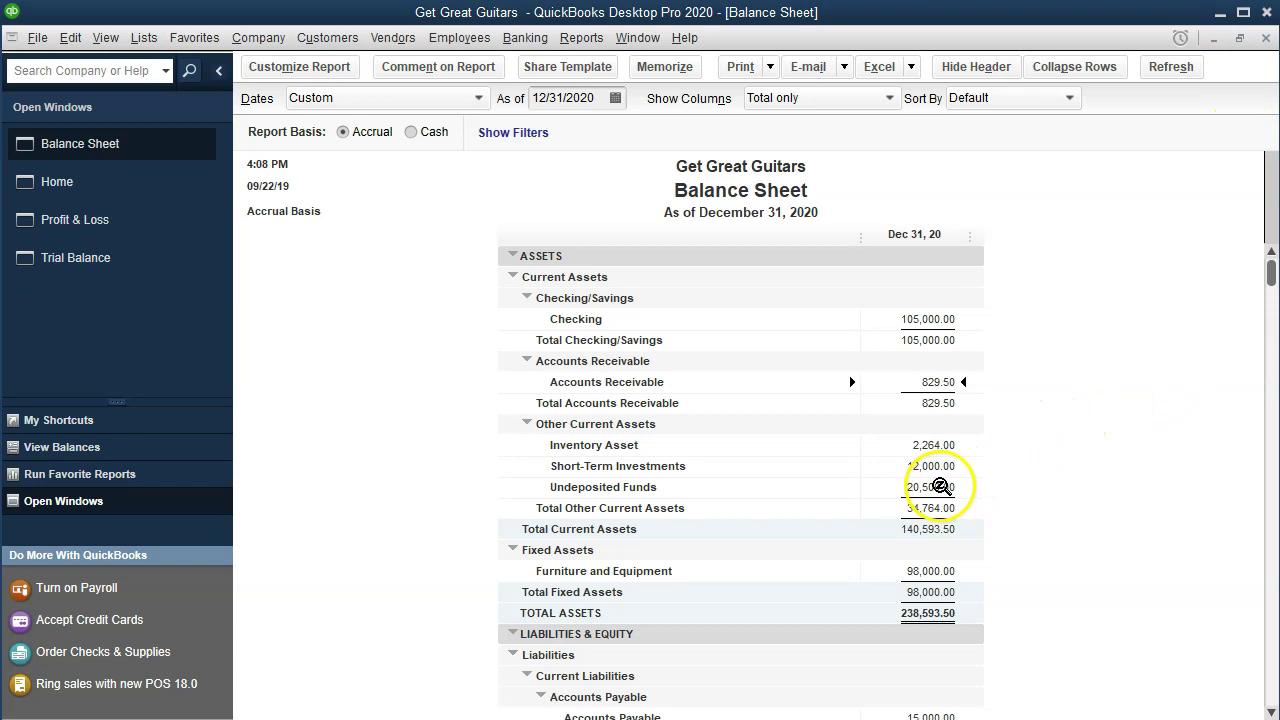
Review the three customer payments and their total behind Undeposited Funds, check the home page, and close the transaction report
double_click(940, 487)
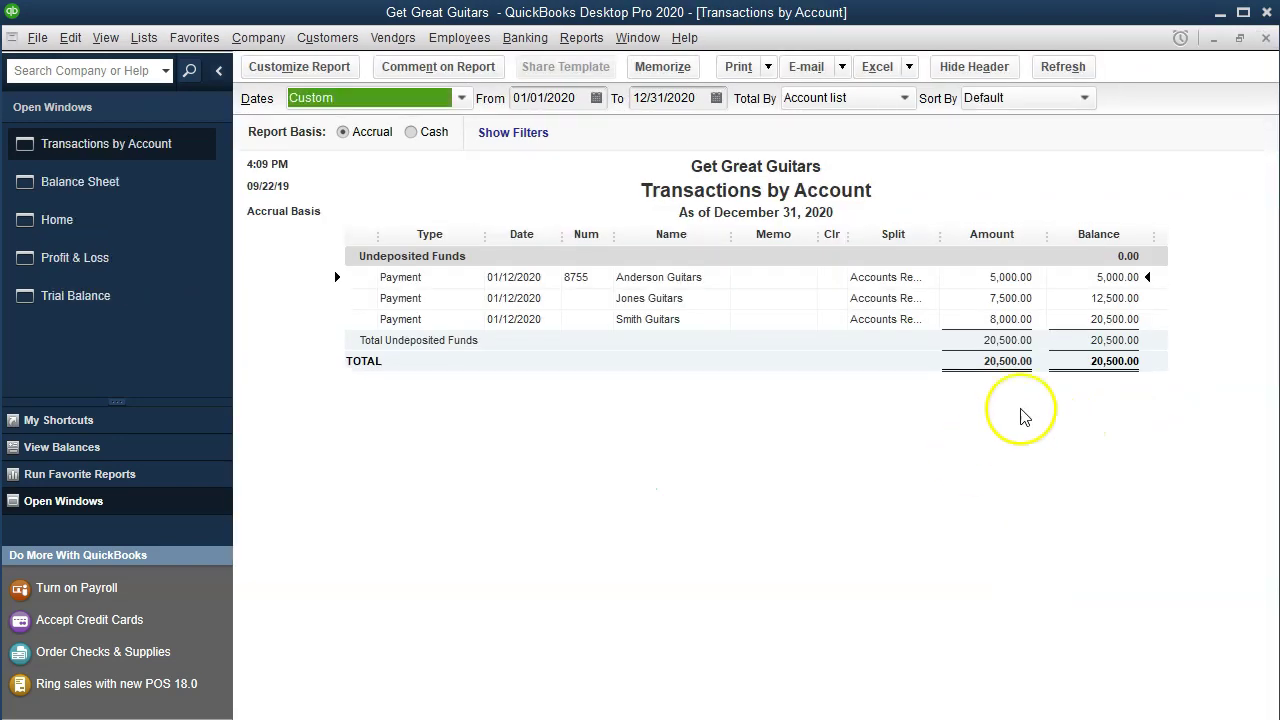
left_click(1012, 341)
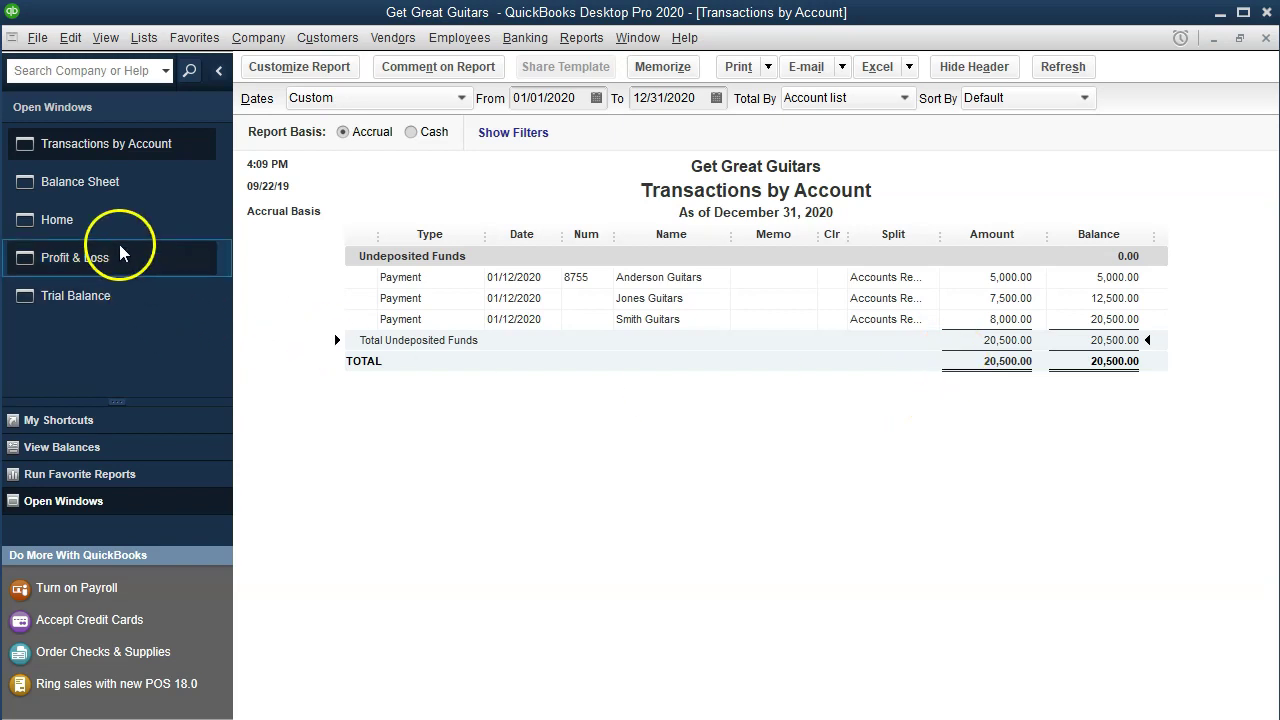
left_click(100, 220)
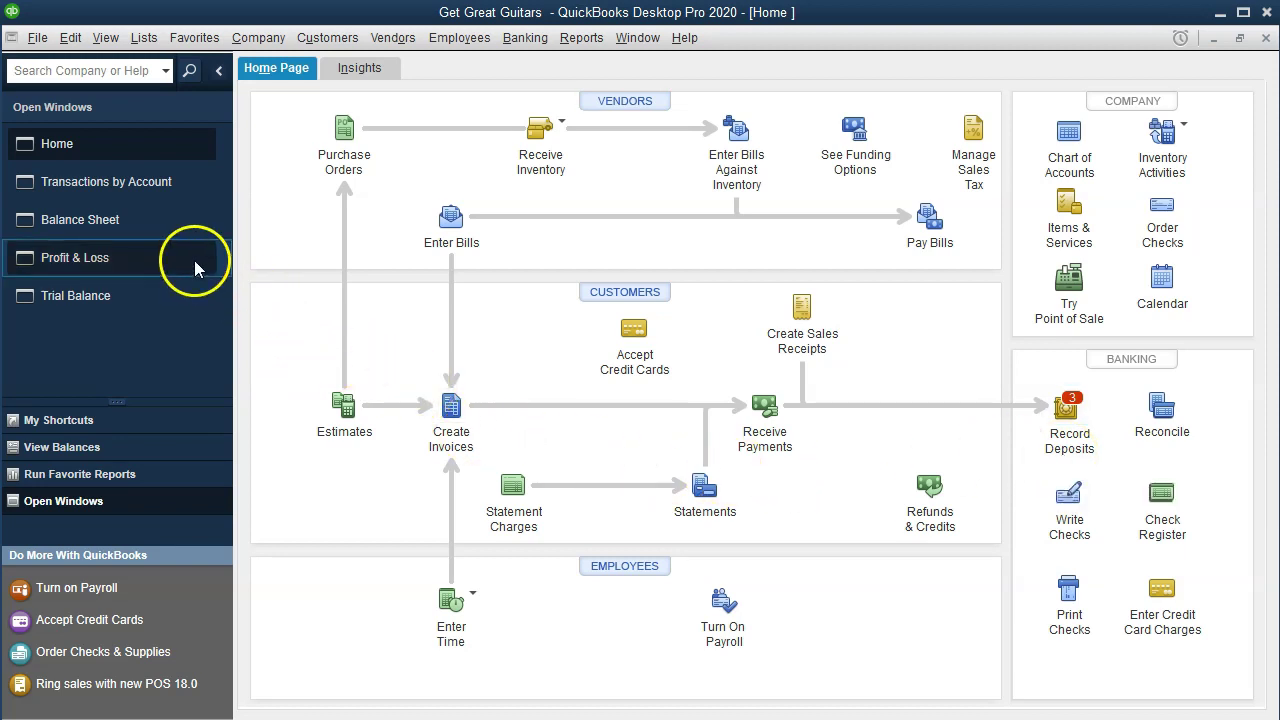
left_click(158, 184)
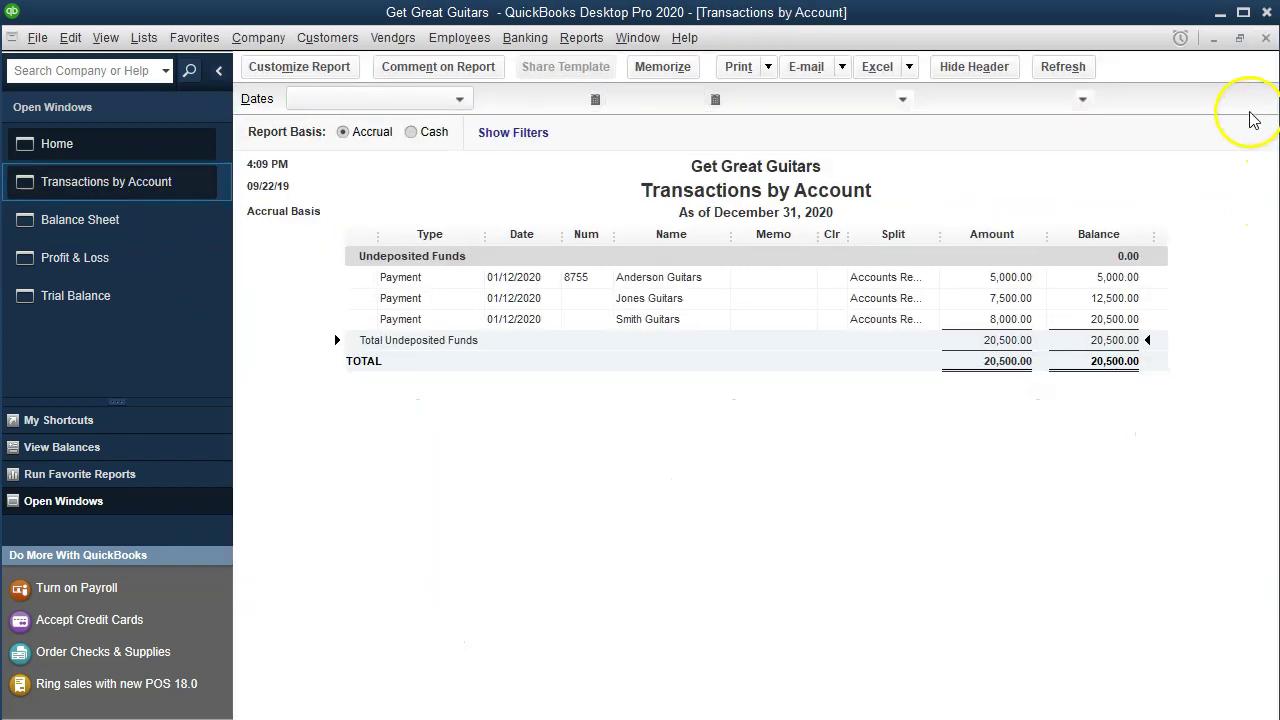
left_click(1266, 40)
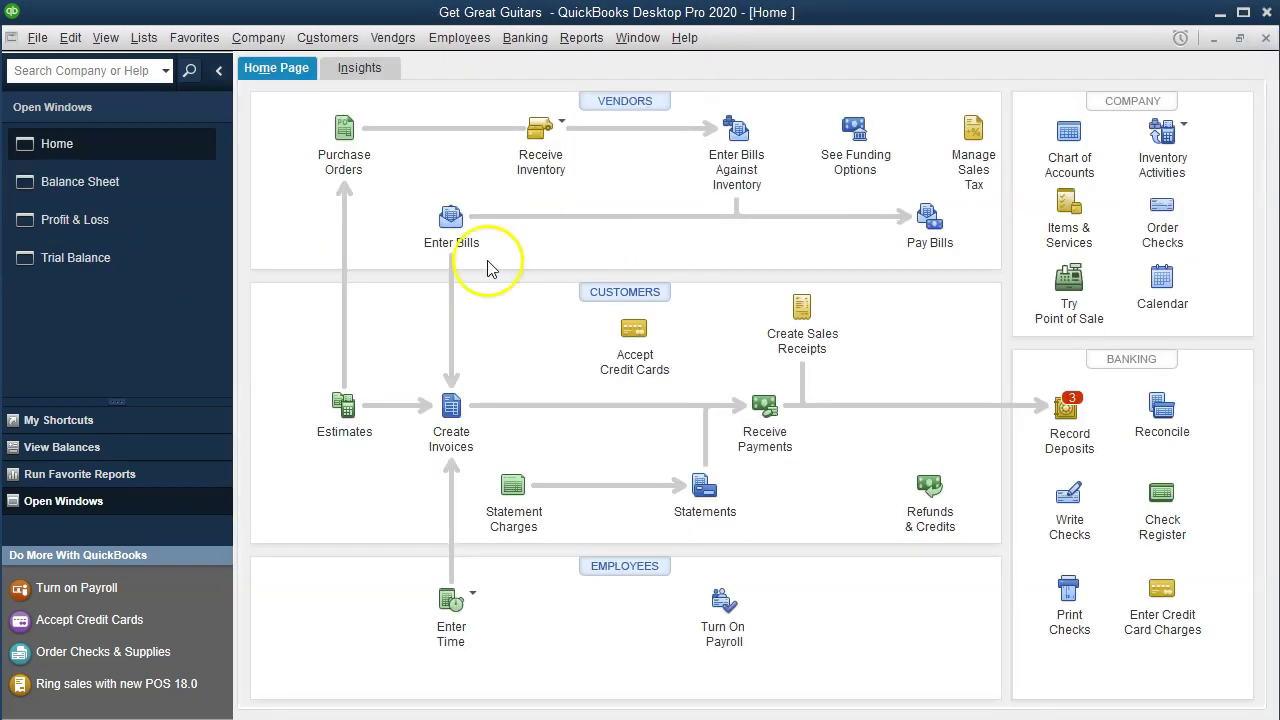
Return to the Balance Sheet and run the Customer Balance Detail report to review each customer's invoices and payments
left_click(97, 193)
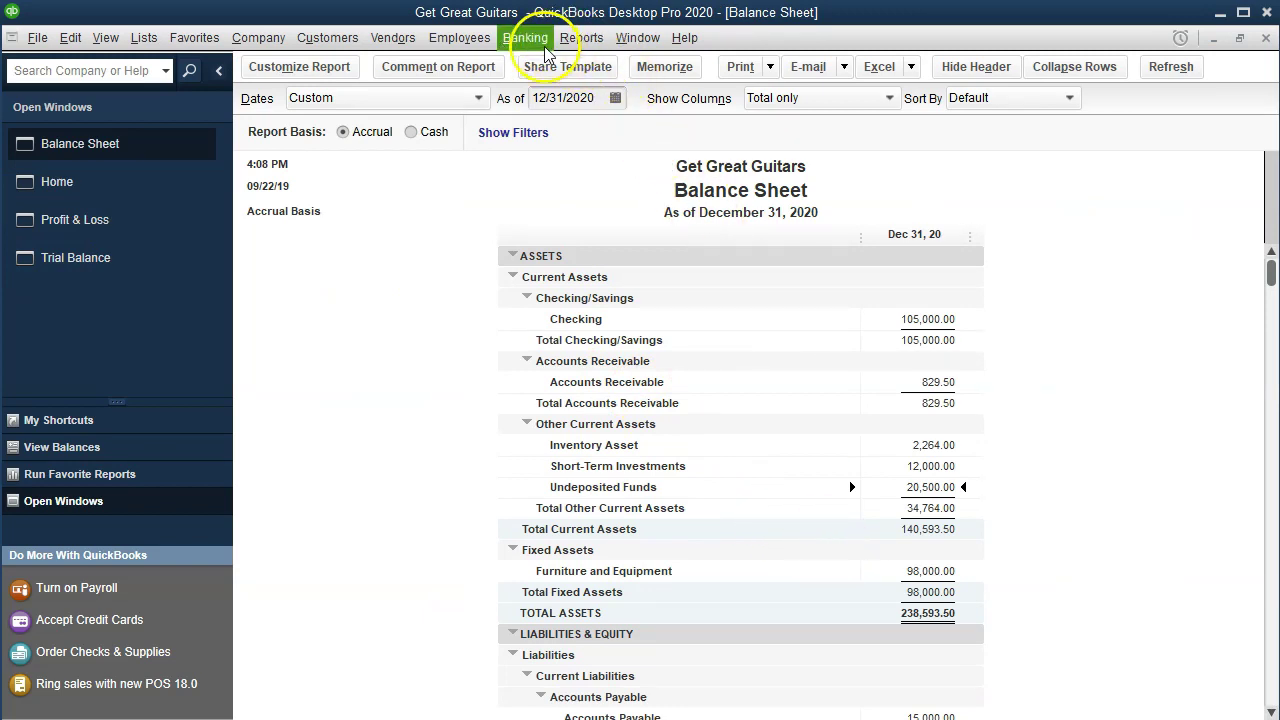
left_click(578, 38)
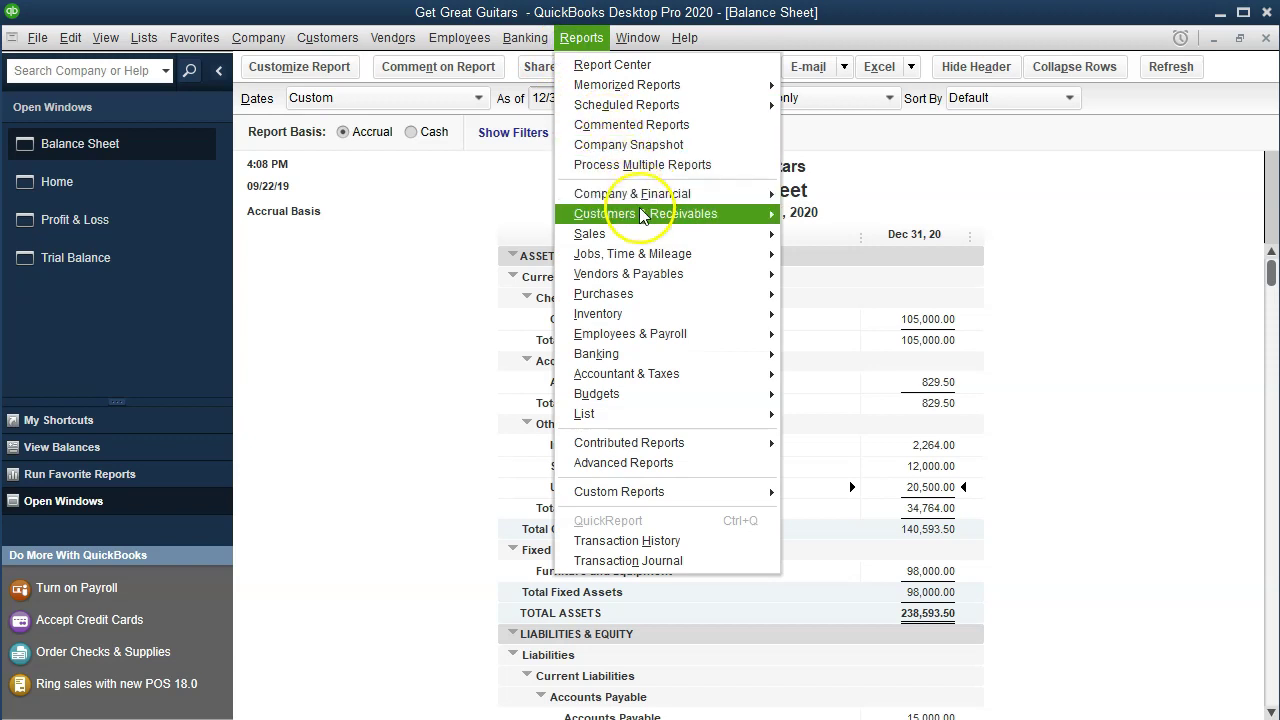
mouse_move(652, 216)
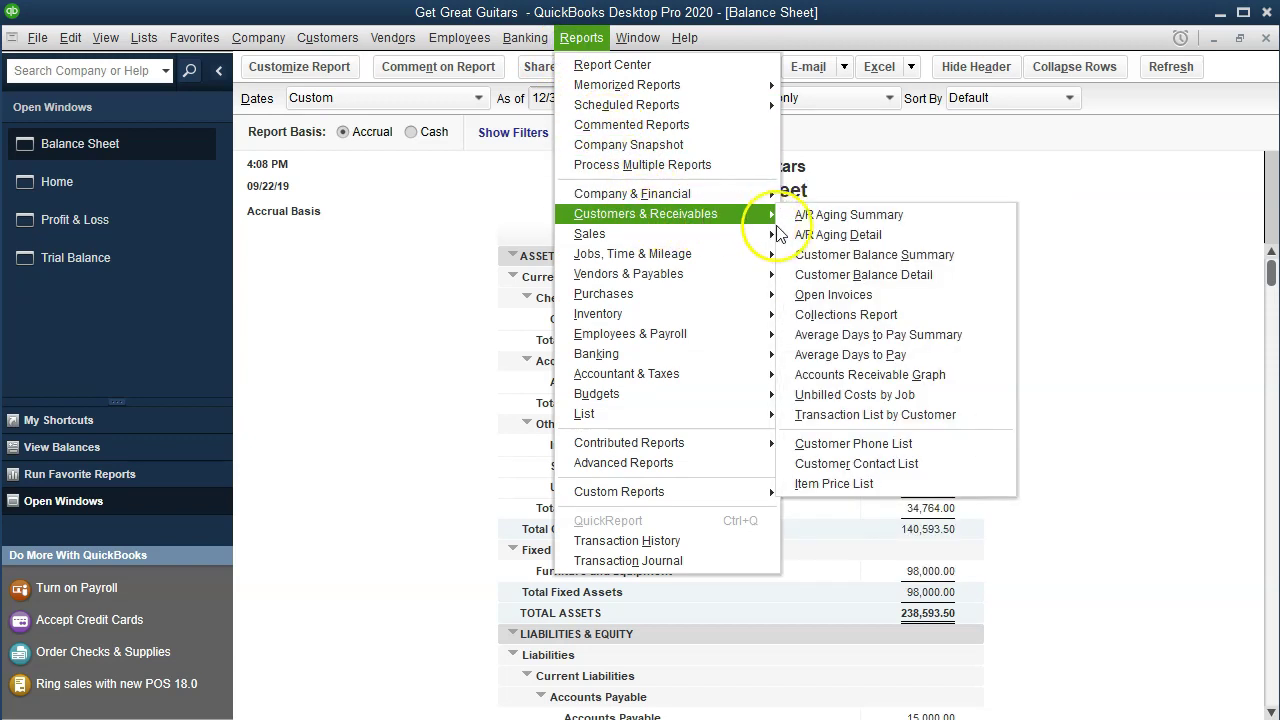
left_click(808, 274)
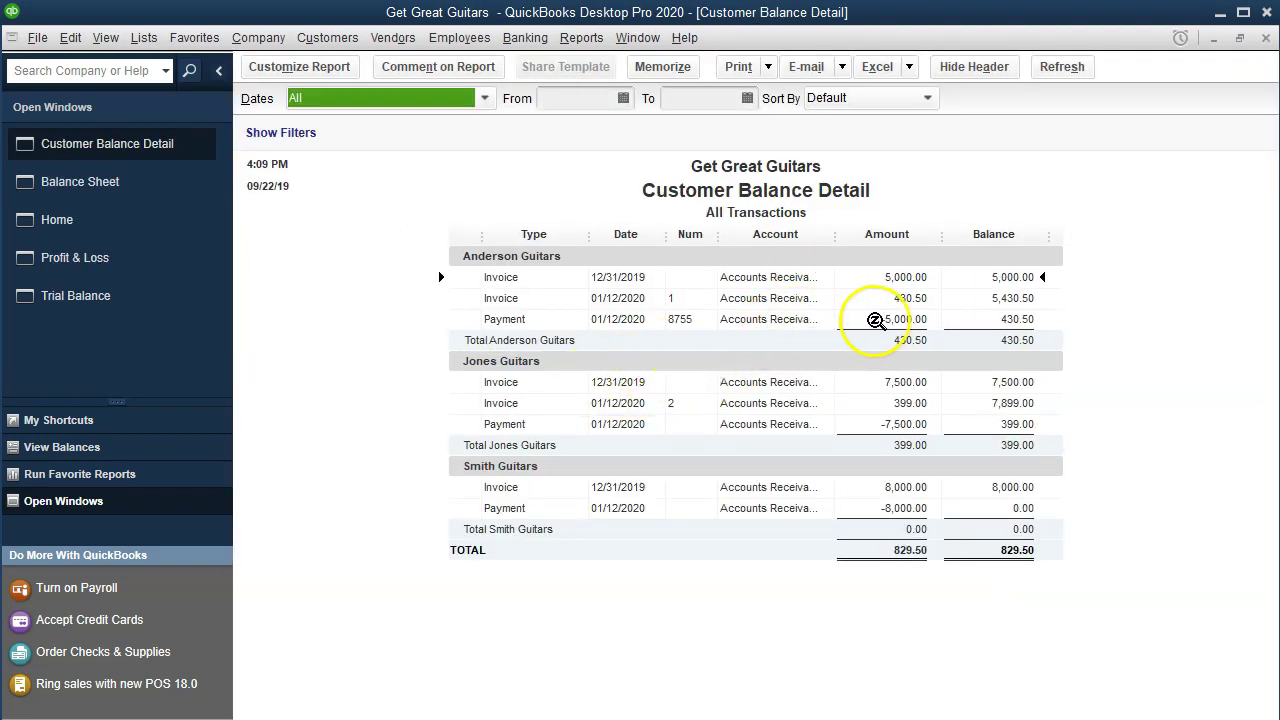
Check the Anderson, Jones and Smith Guitars payments against their 12/31/2019 invoices, and close the Customer Balance Detail report
left_click(870, 319)
left_click(883, 424)
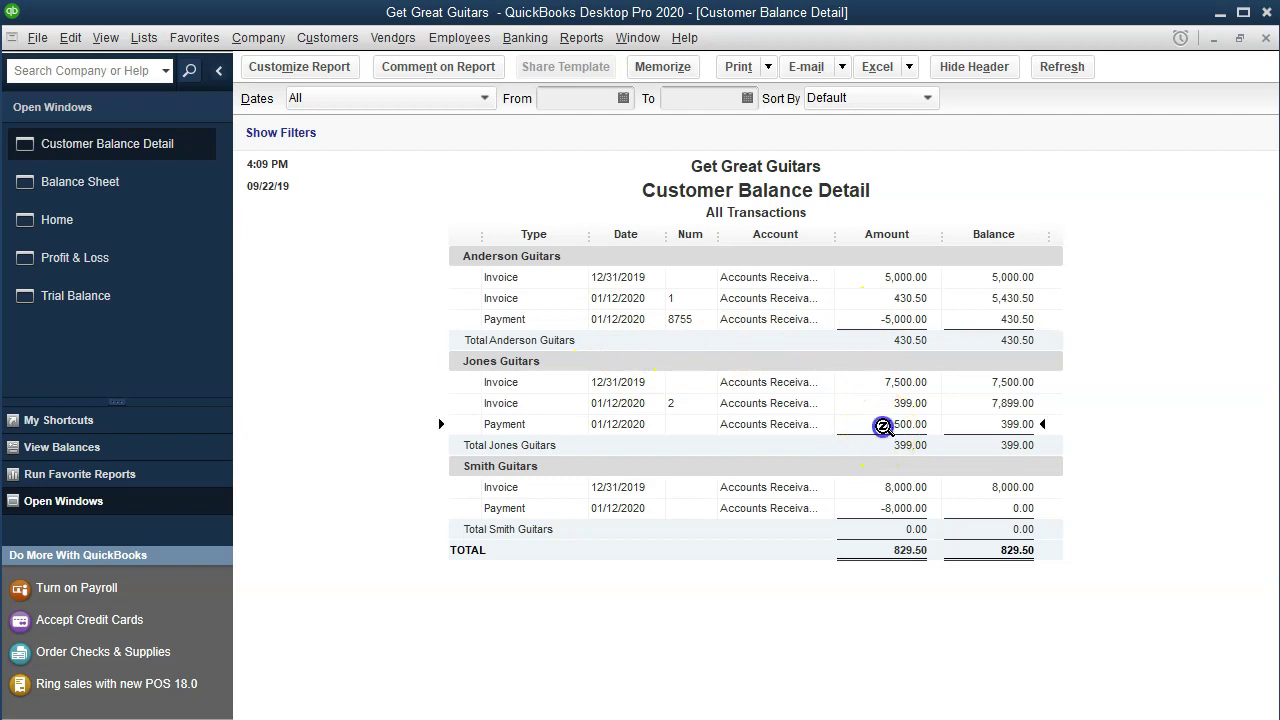
left_click(885, 508)
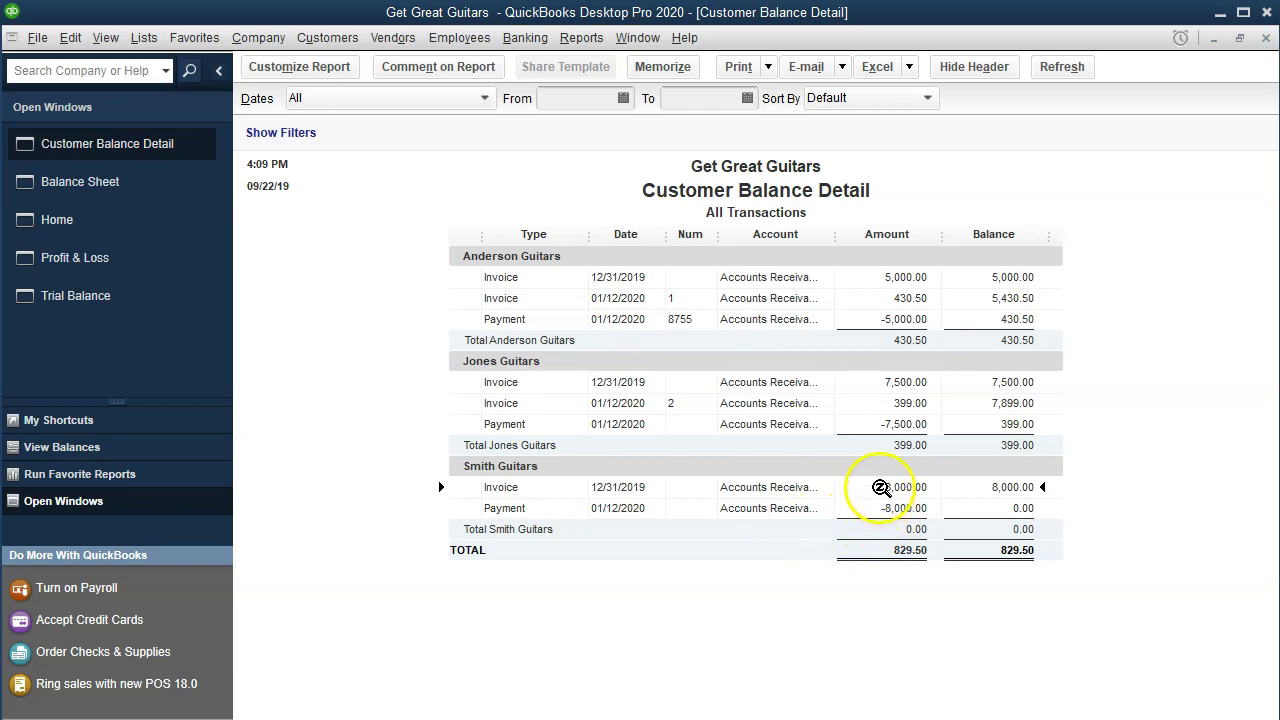
left_click(880, 502)
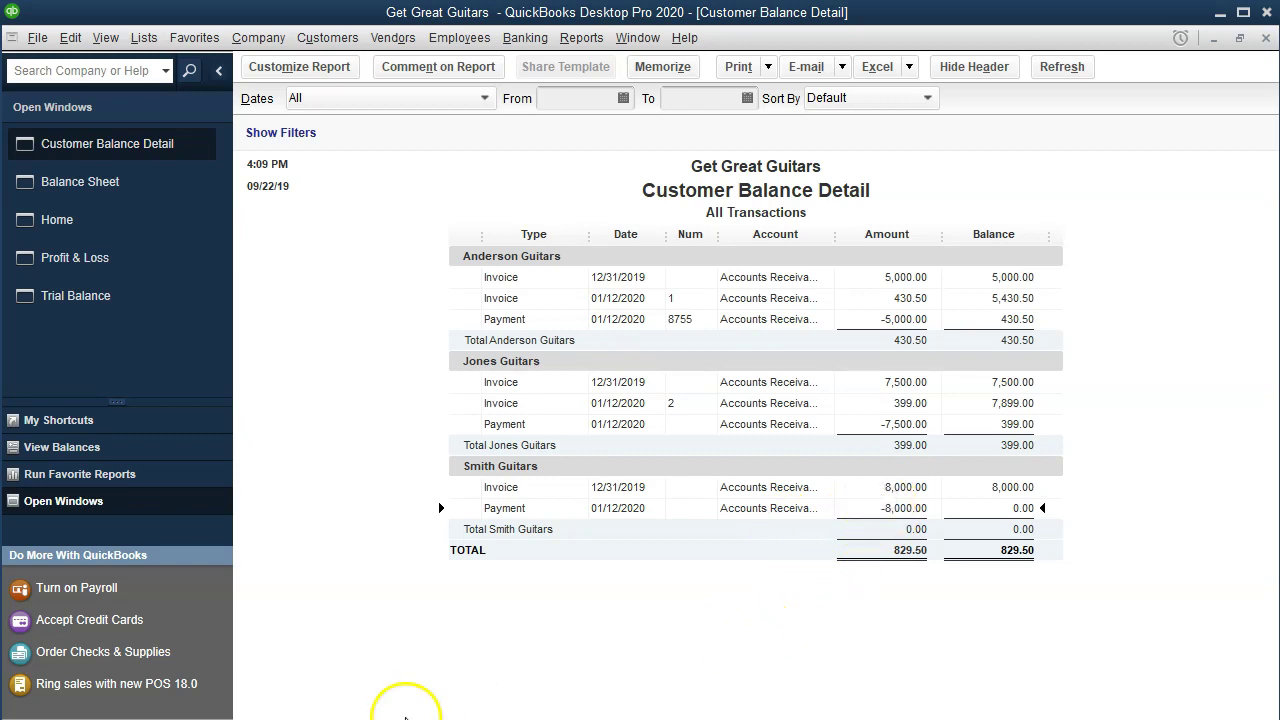
key("Escape")
Review the Balance Sheet as of 12/31/2020 from the checking and receivable balances through total liabilities and equity
left_click(939, 317)
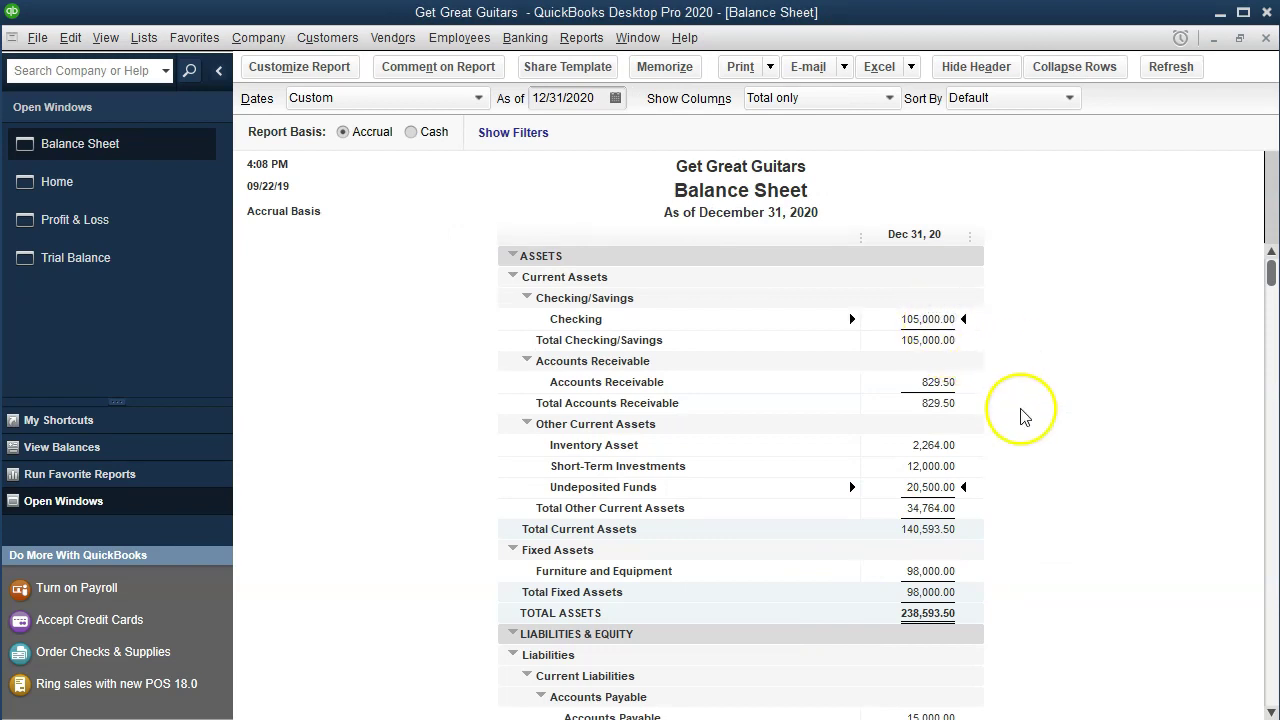
scroll(1024, 415, "down", 1)
scroll(1024, 415, "up", 1)
scroll(1024, 415, "down", 1)
scroll(1024, 415, "down", 1)
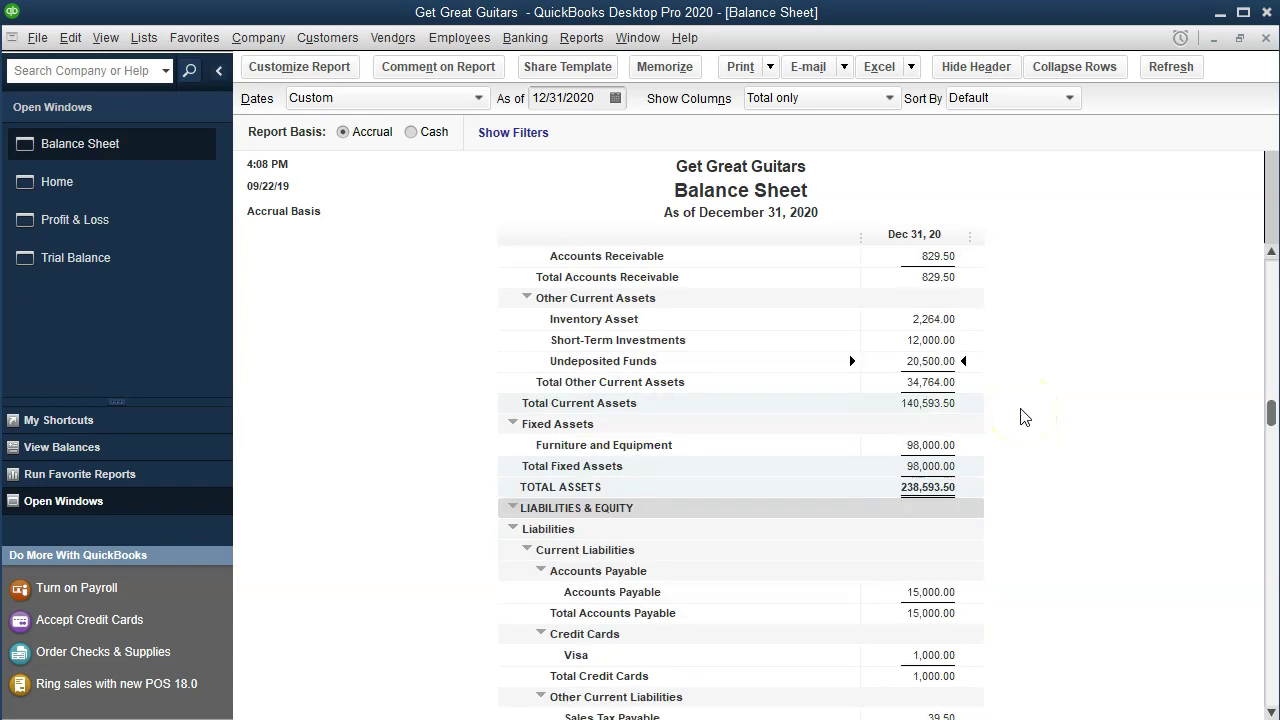
scroll(1024, 415, "down", 4)
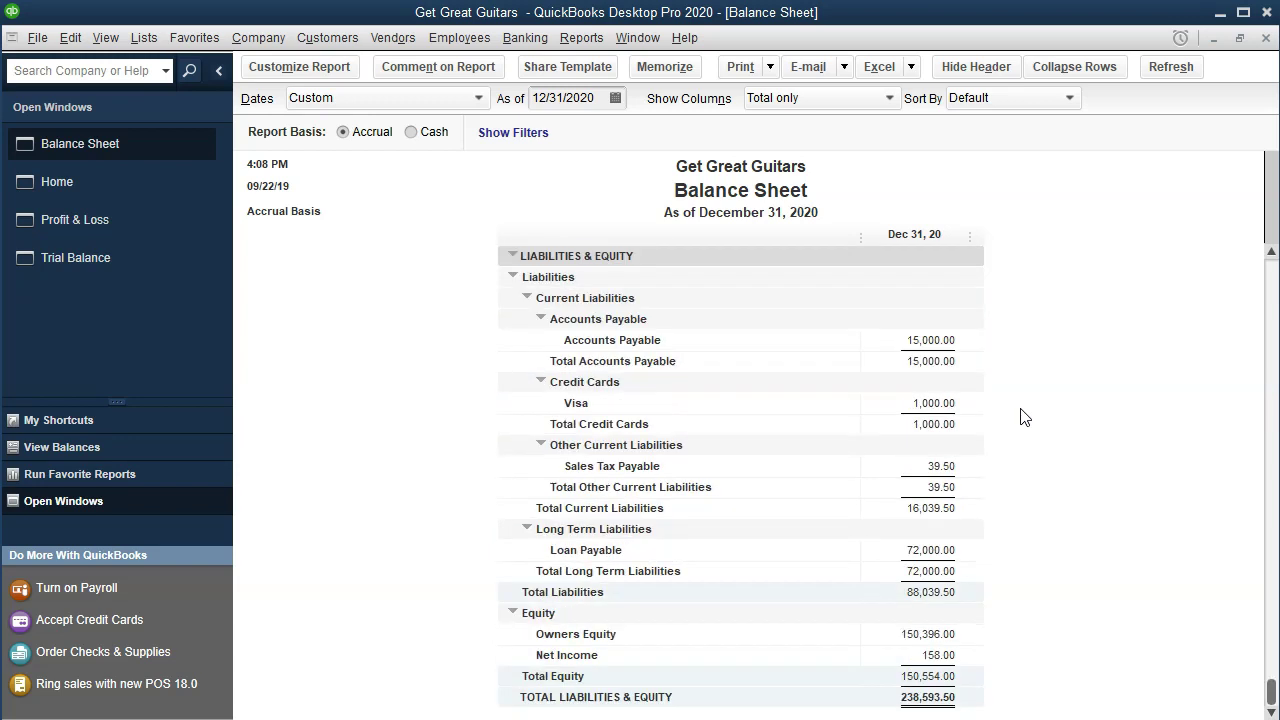
left_click(1010, 430)
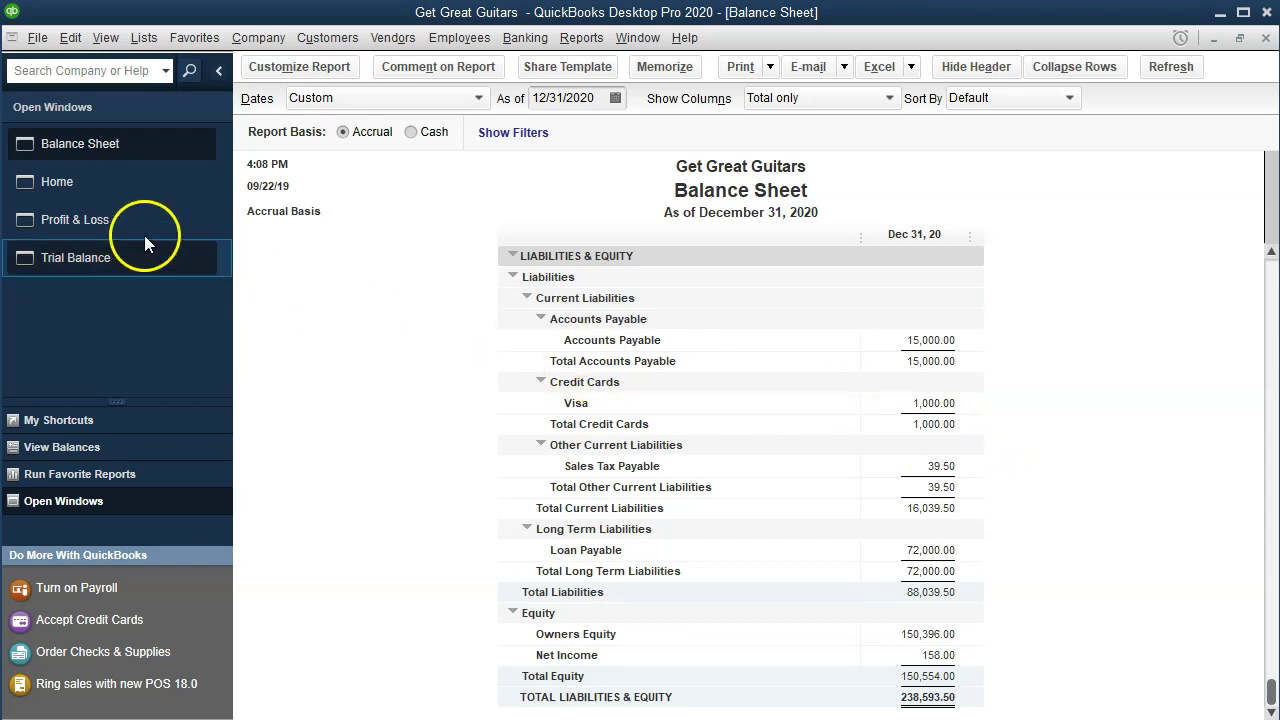
Review the Profit & Loss report for January through December 2020, and switch to the Trial Balance
left_click(96, 210)
left_click(1137, 433)
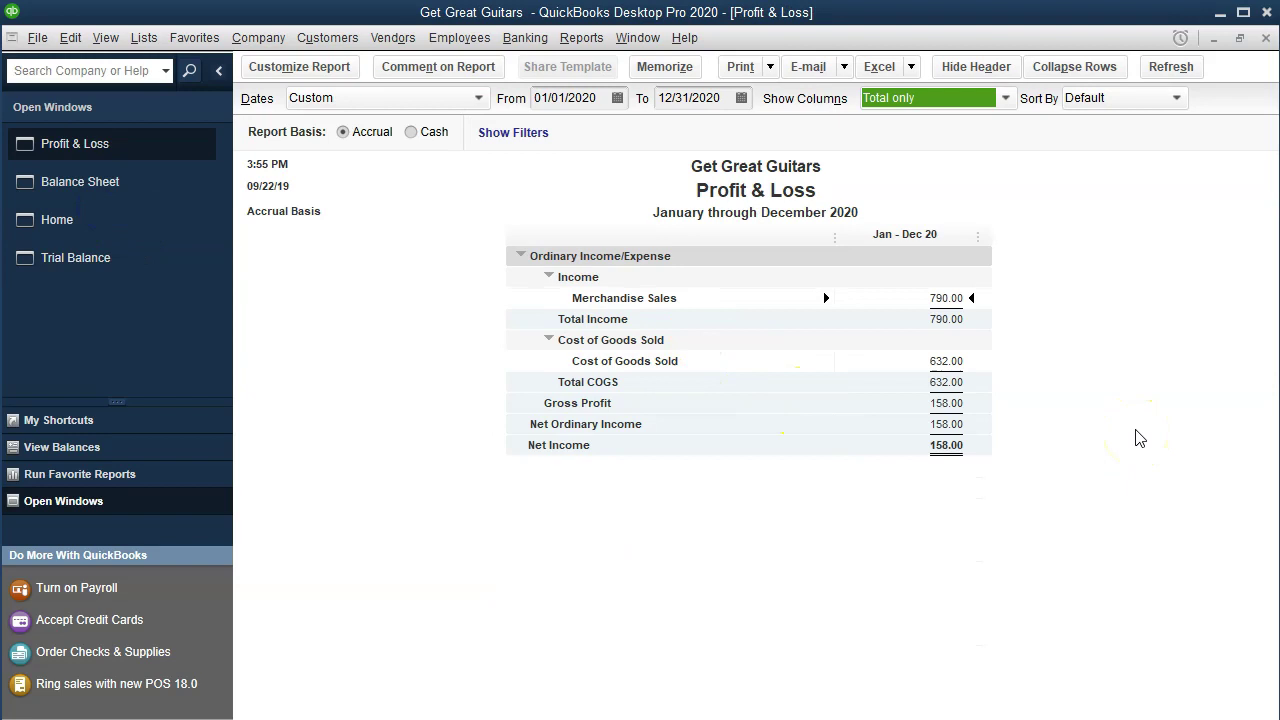
left_click(80, 260)
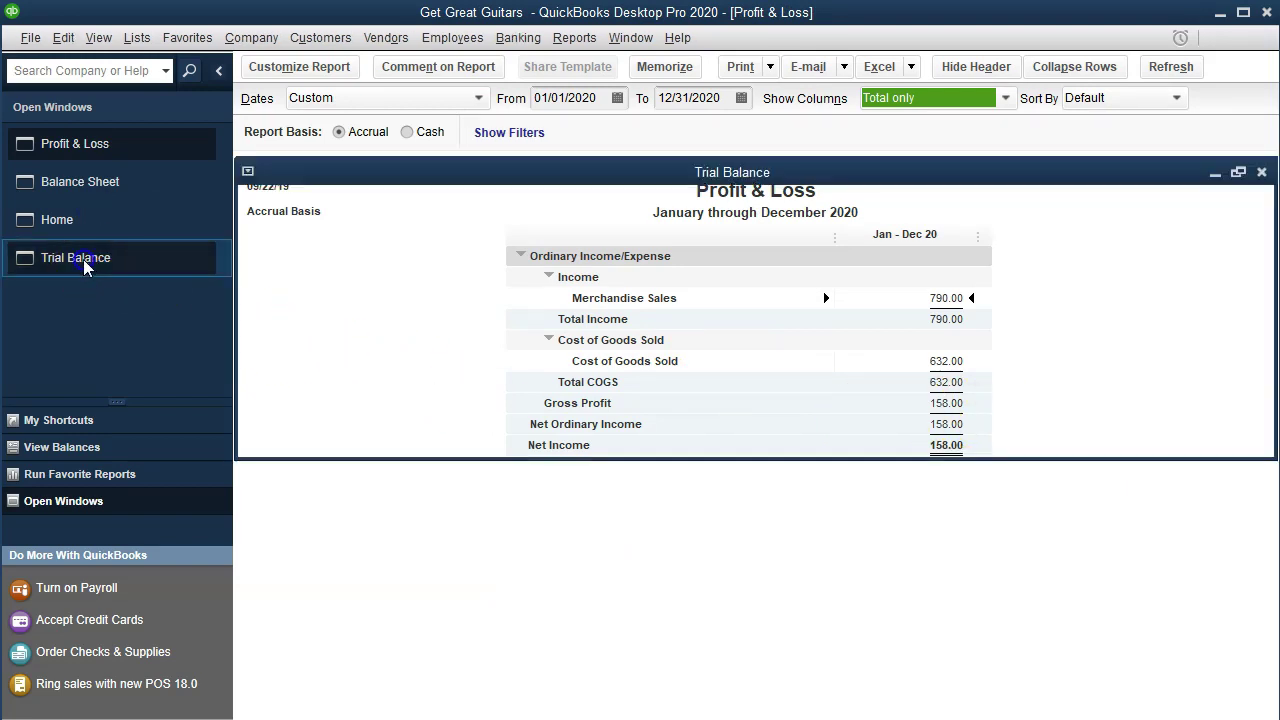